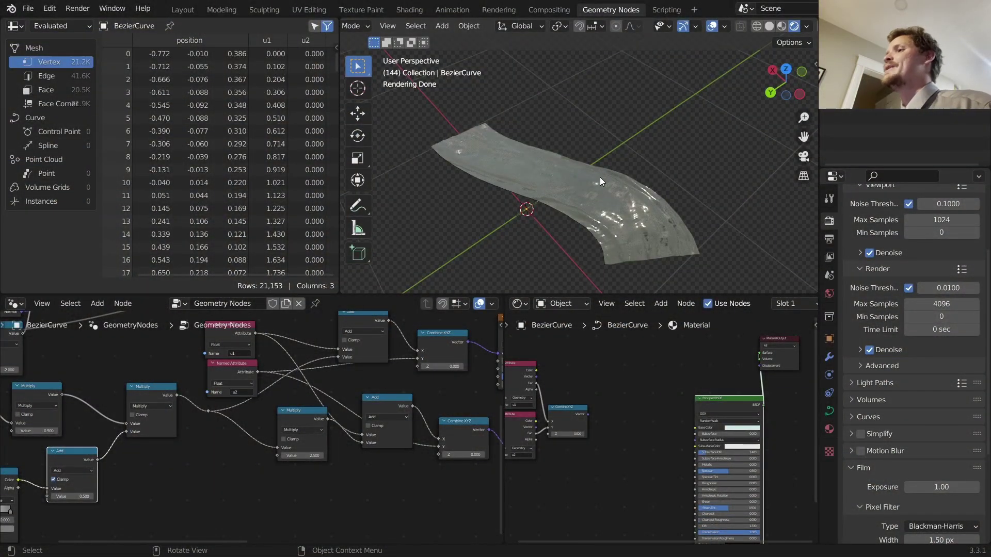
Step: Preview the Combine XYZ coordinates and the Principled BSDF shading on the river, including its animated surface
scroll(596, 177, "up", 1)
left_click(595, 178)
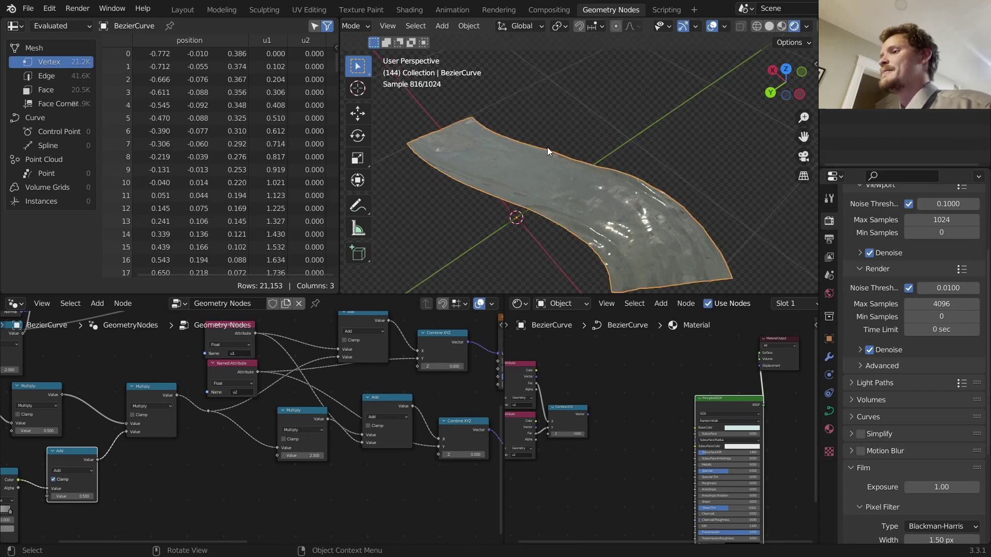
left_click(566, 413, "ctrl+shift")
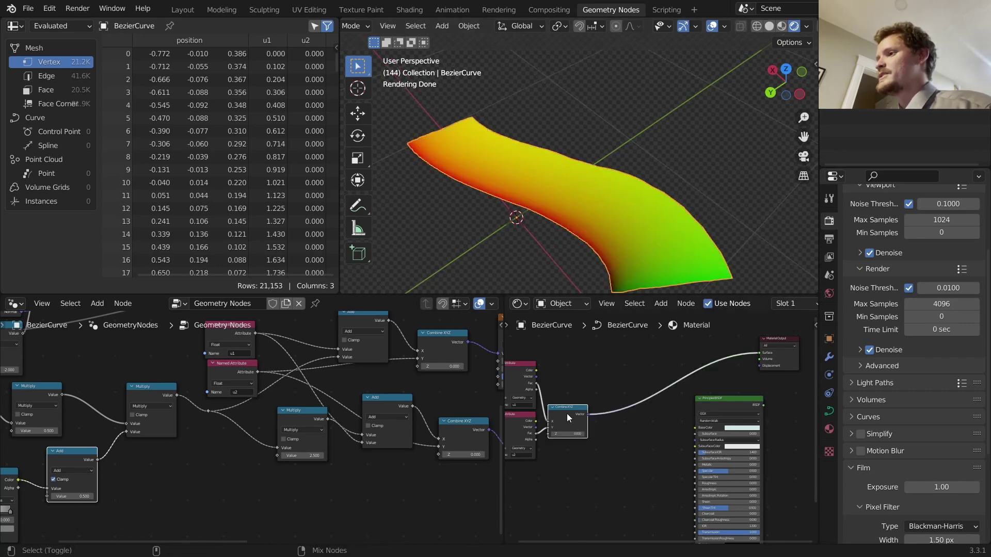
left_click(725, 407, "ctrl+shift")
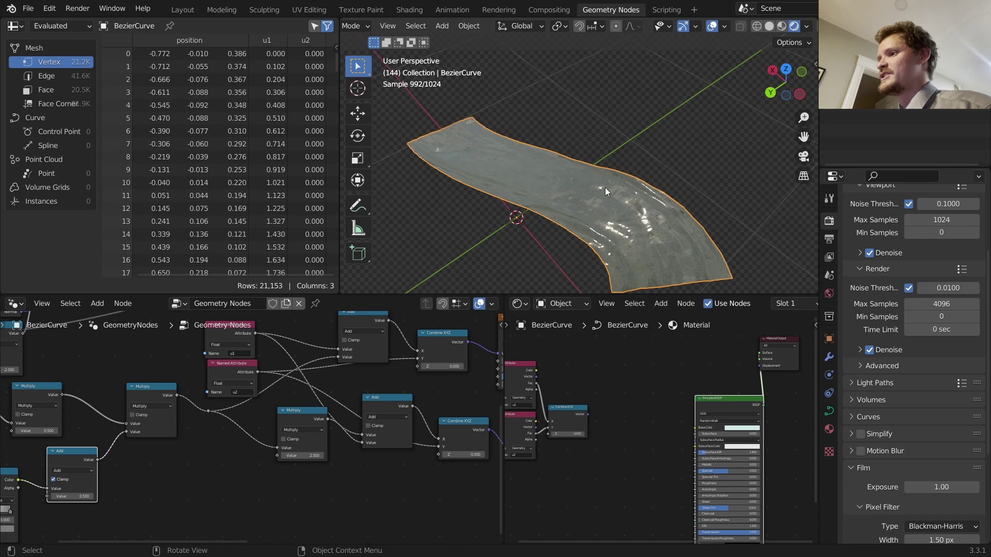
key("space")
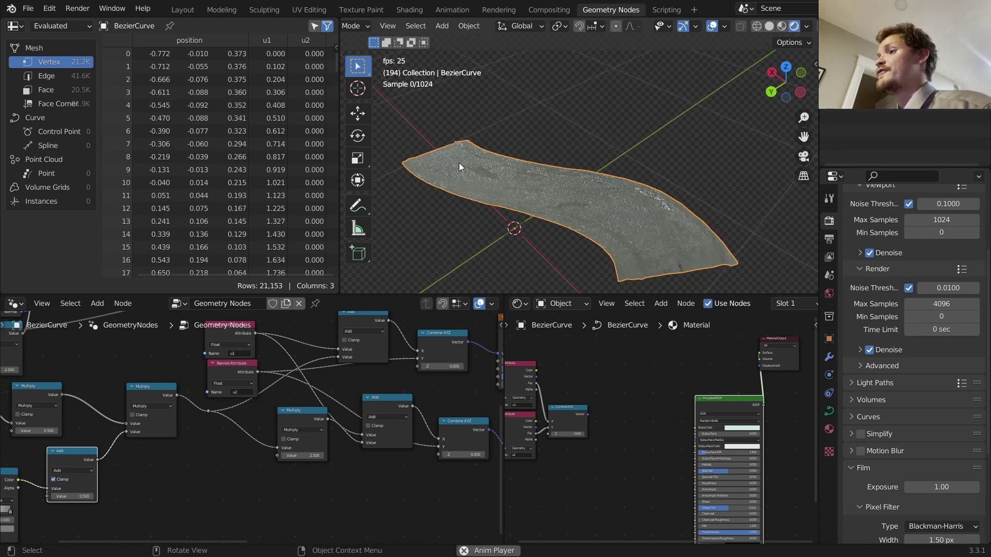
key("space")
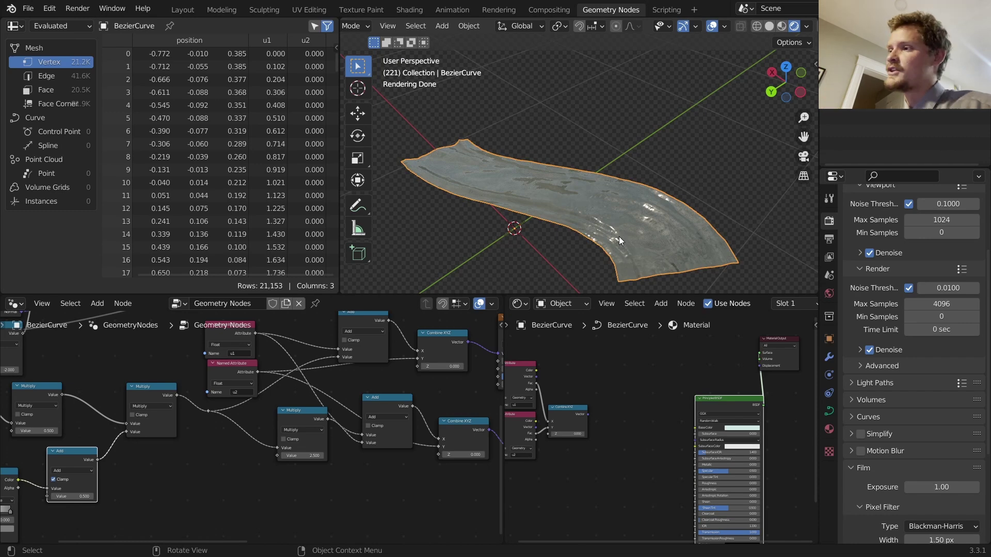
Step: Open the recent file rivergenerator3.blend without saving the current changes, and show the viewport in rendered shading
left_click(29, 9)
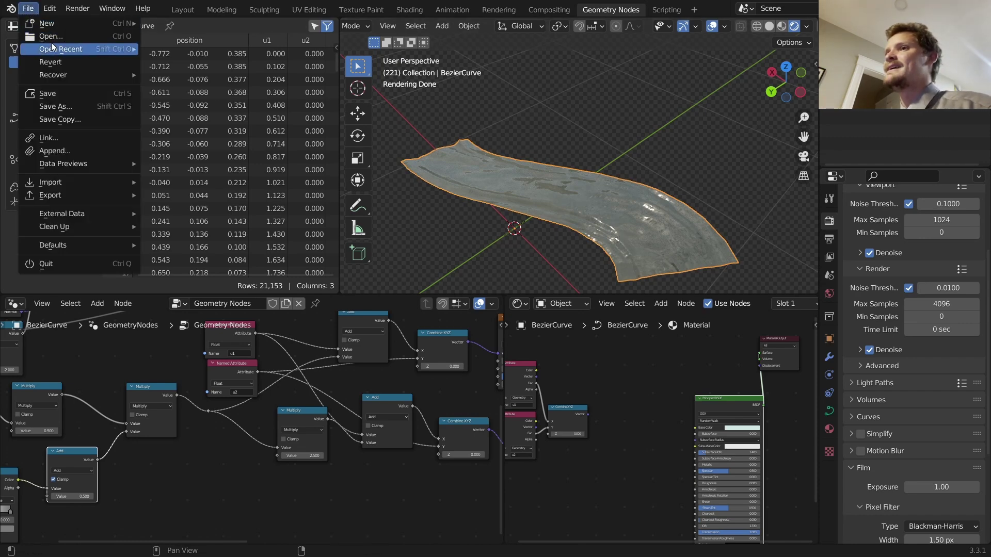
mouse_move(51, 48)
left_click(230, 62)
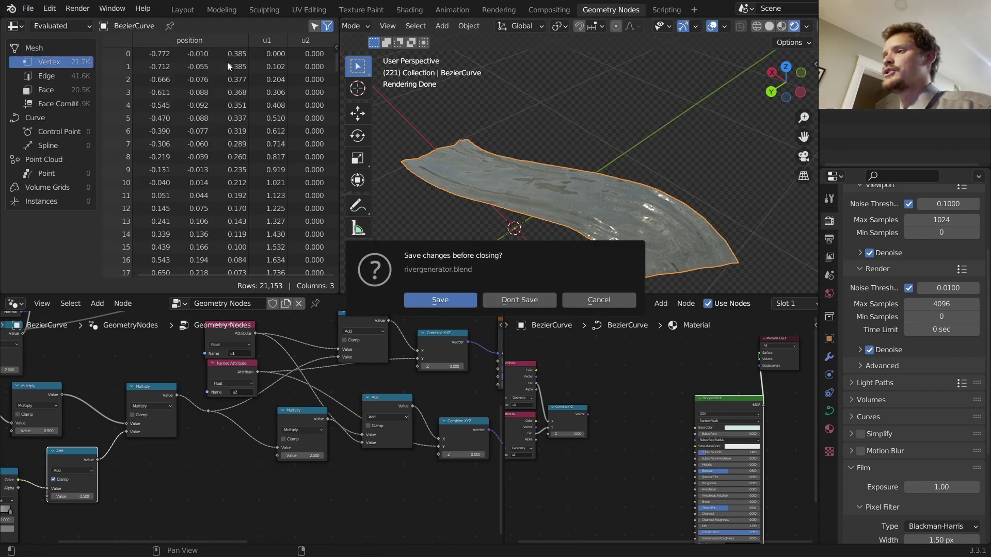
left_click(525, 299)
left_click(793, 27)
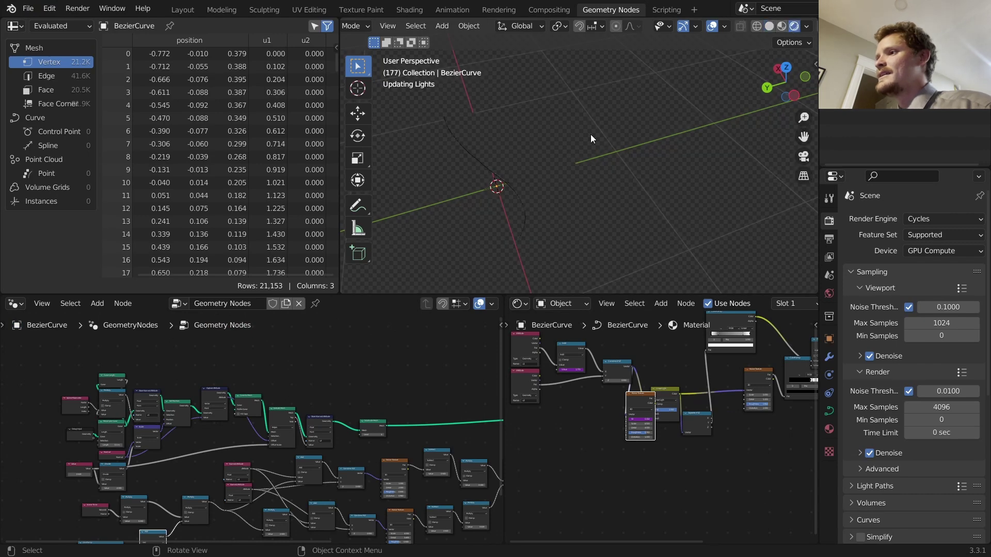
Step: Sketch a freehand annotation line lengthwise along one bank of the foamy river
scroll(547, 173, "up", 1)
key("d")
left_click_drag(620, 271, 614, 213)
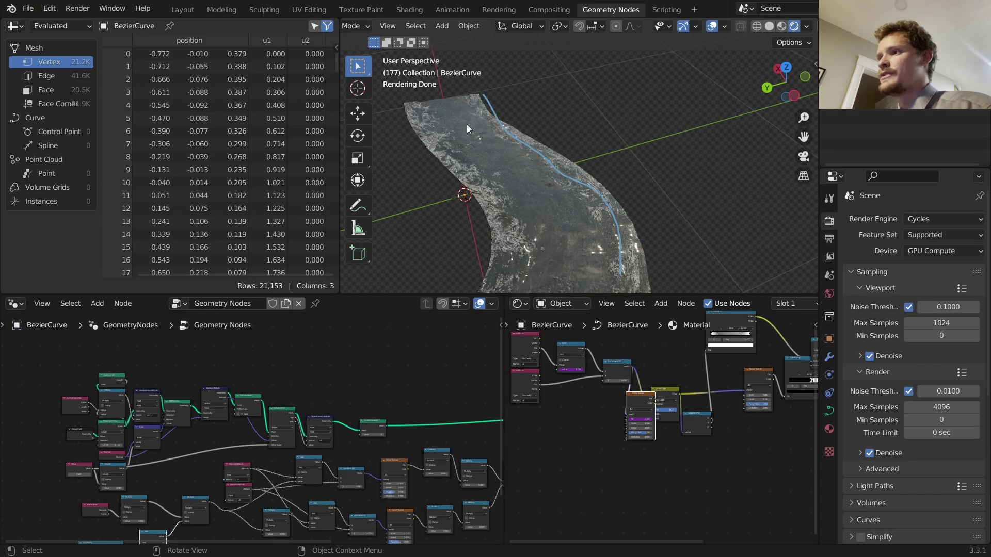
Step: Play the river animation and examine how the foam and ripples flow along the curve
key("space")
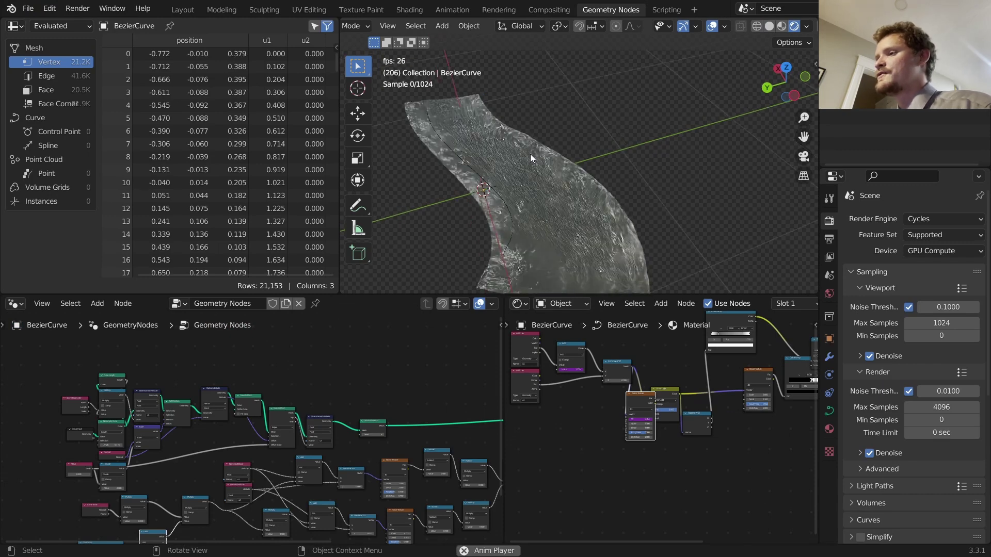
middle_click_drag(531, 154, 527, 190)
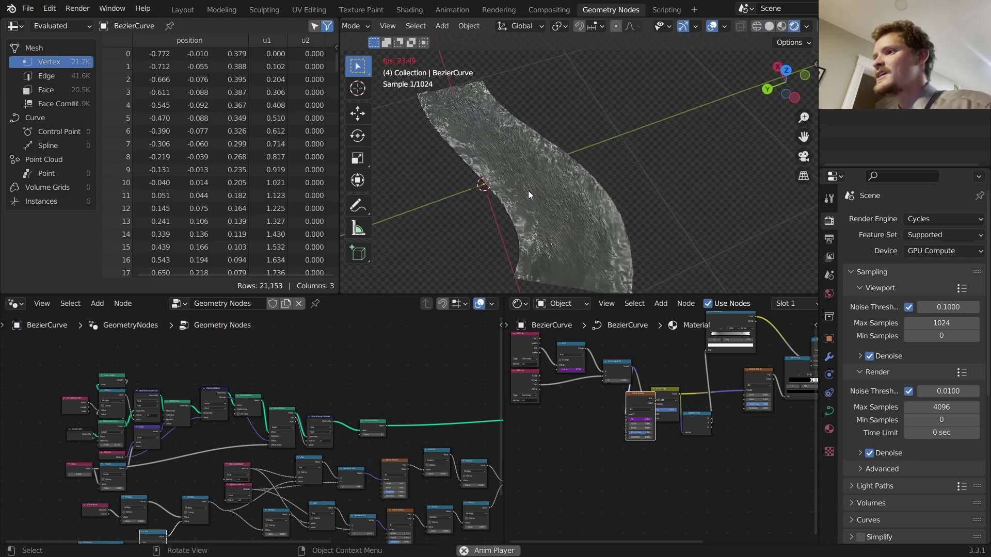
key("space")
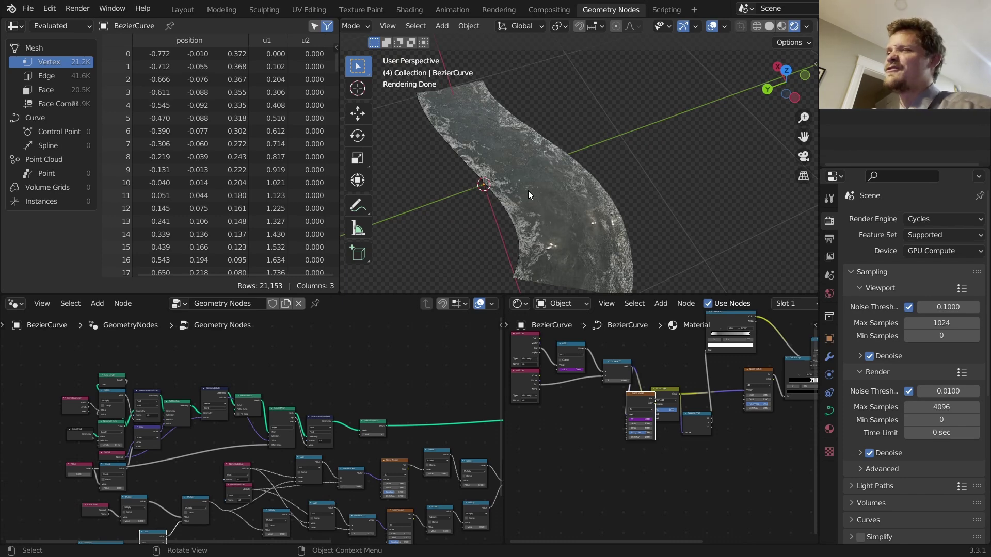
key("space")
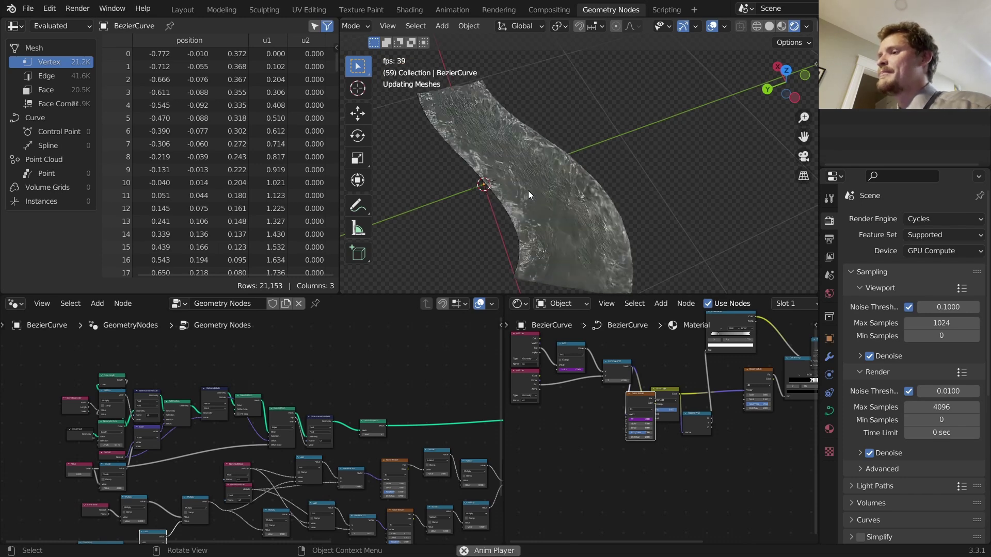
key("space")
Step: Add a Bezier circle with 1 m radius inside the river curve and move it about -2.15 m along X
key("Tab")
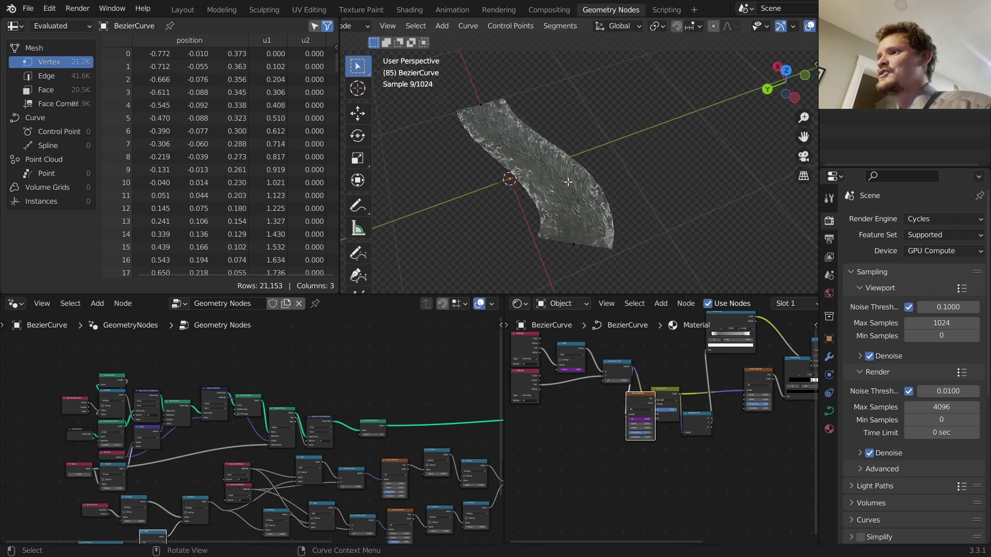
key("shift+a")
left_click(562, 176)
key("g")
key("x")
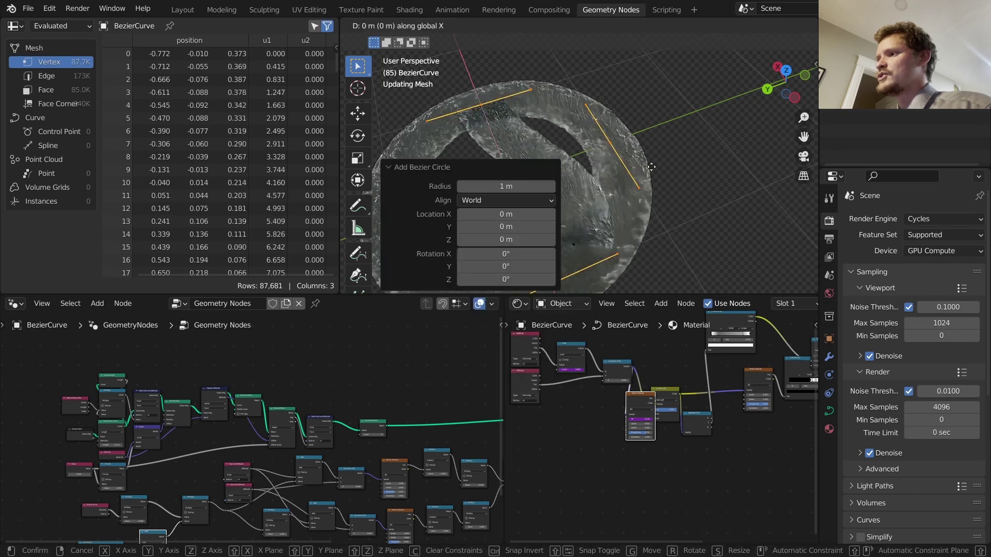
left_click(741, 218)
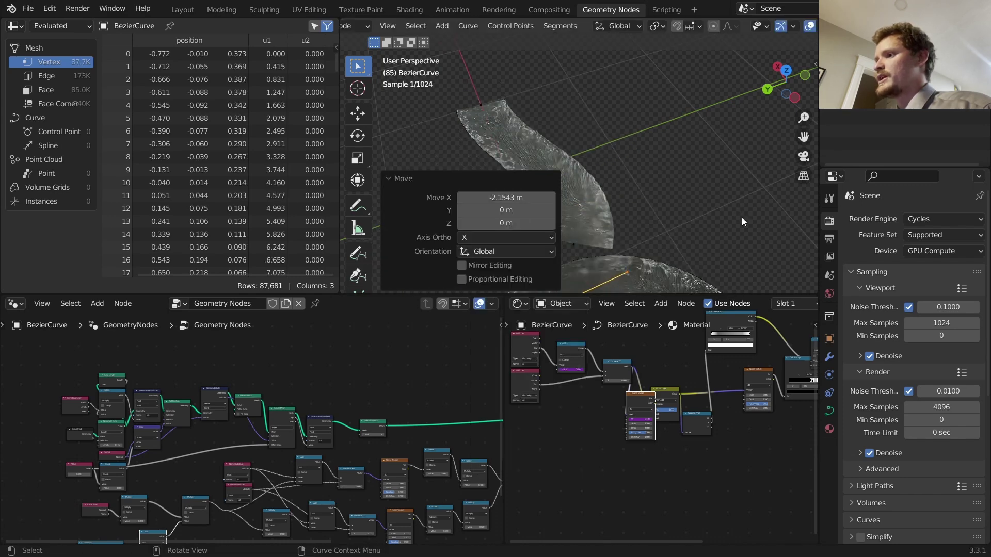
key("Tab")
middle_click_drag(605, 258, 581, 41, "shift")
scroll(583, 115, "down", 4)
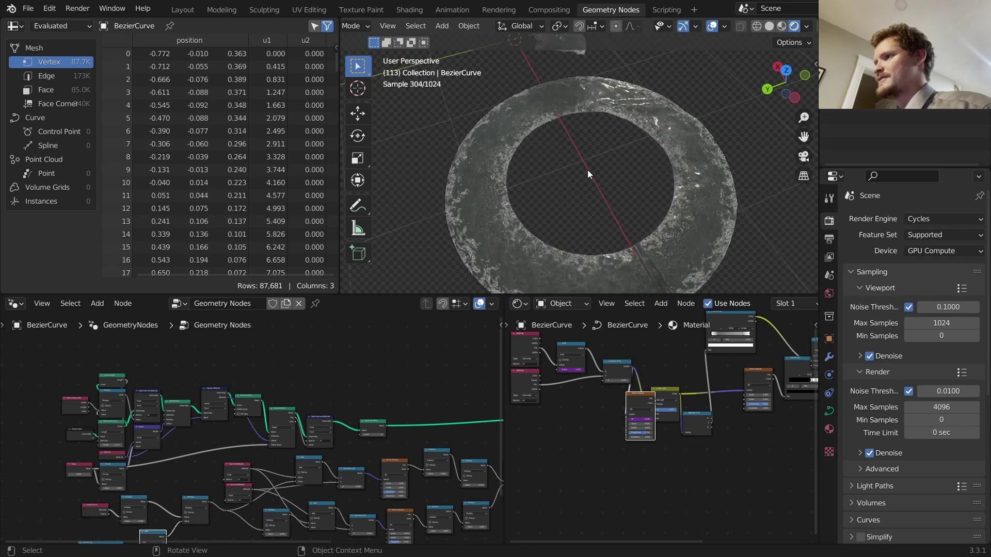
Step: Delete the Bezier circle's control points from the river curve, keeping the original river strip
key("x")
left_click(683, 154)
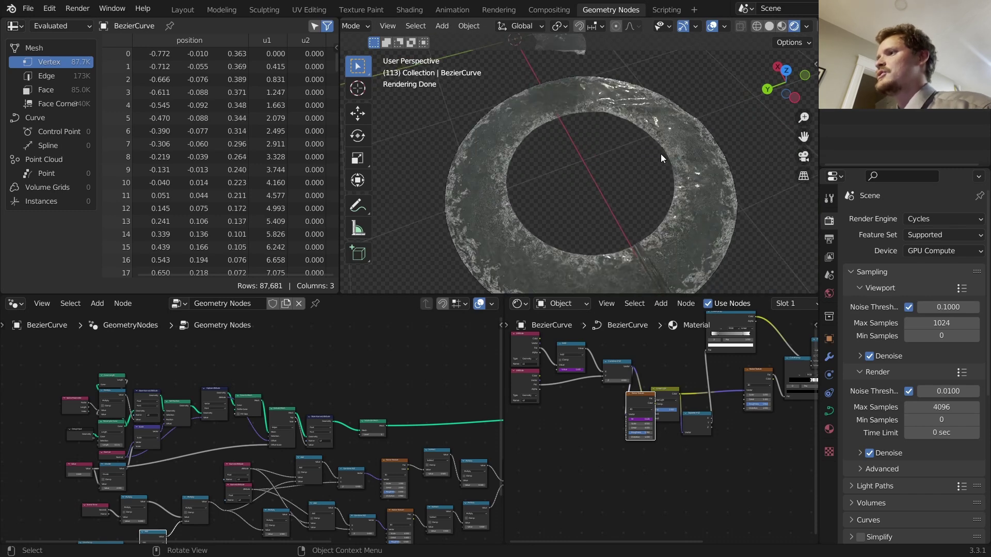
key("Tab")
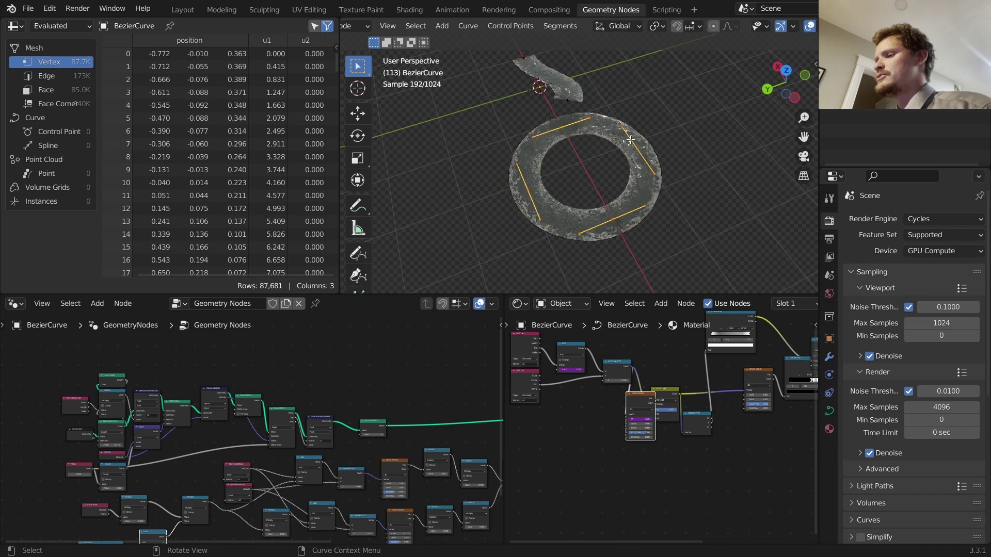
key("x")
left_click(630, 141)
key("Tab")
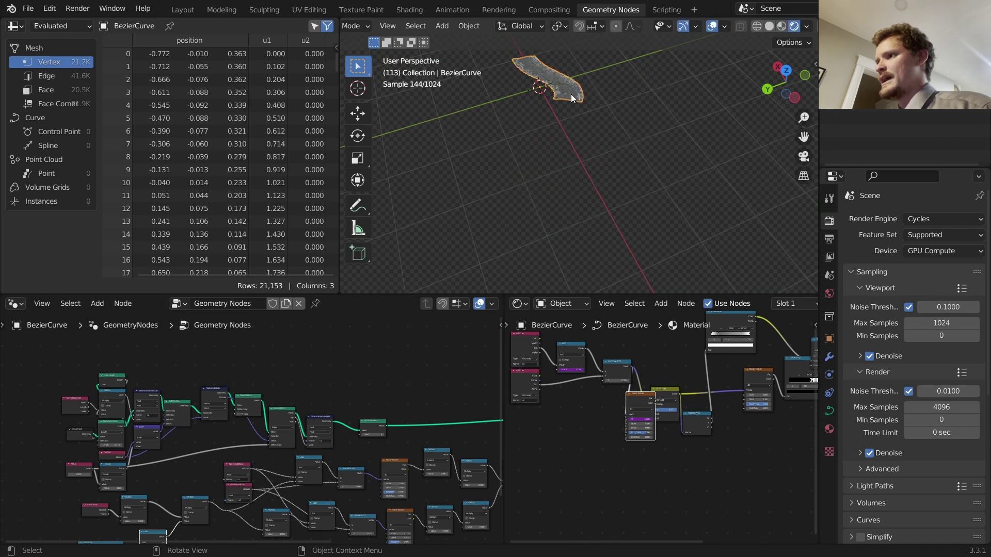
Step: Save the current file and open the recent file rivergenerator.blend in rendered viewport shading
key("ctrl+s")
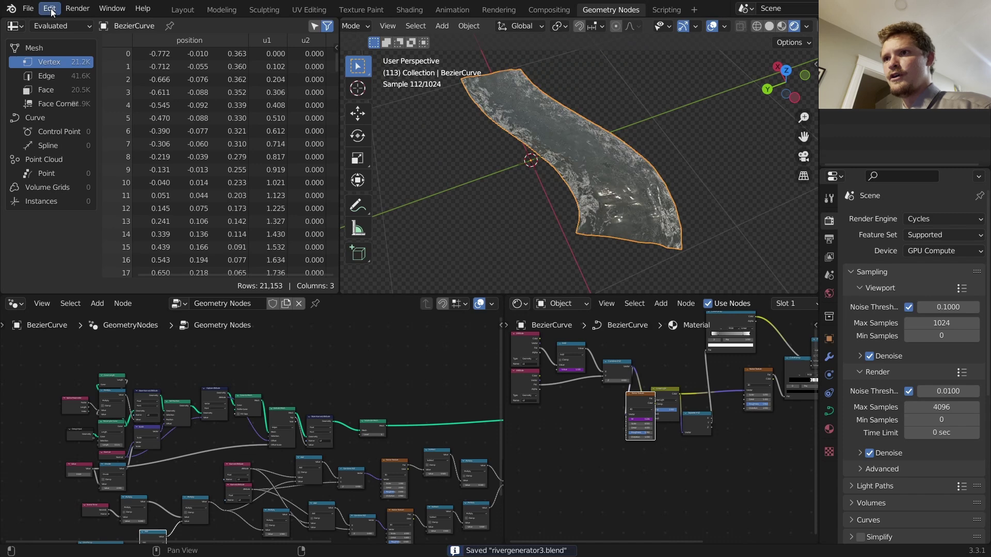
left_click(28, 8)
mouse_move(48, 49)
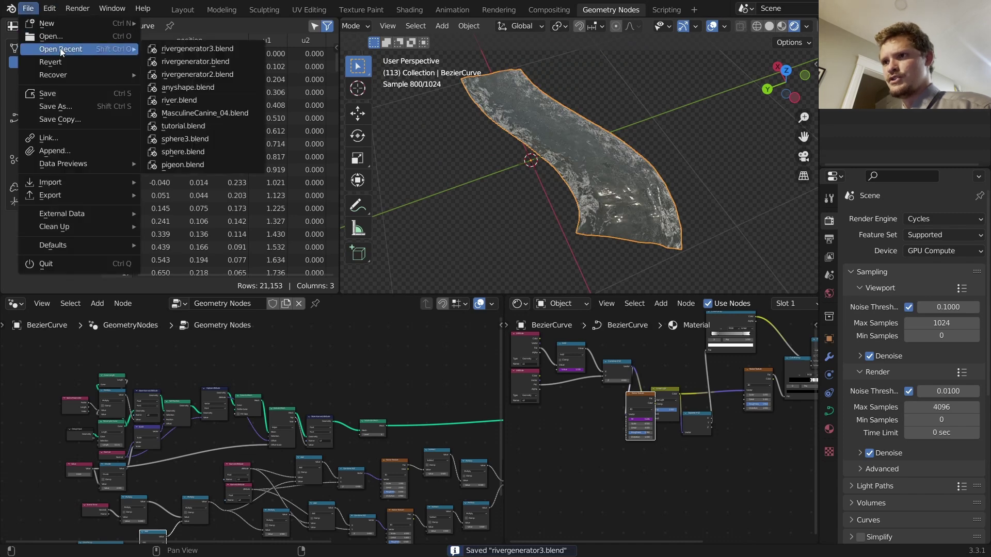
left_click(236, 61)
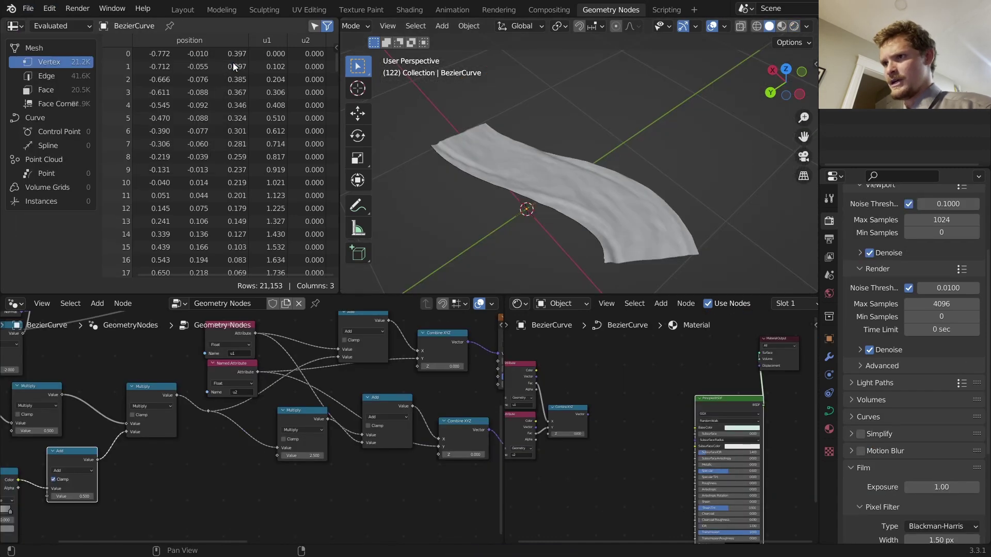
left_click(797, 27)
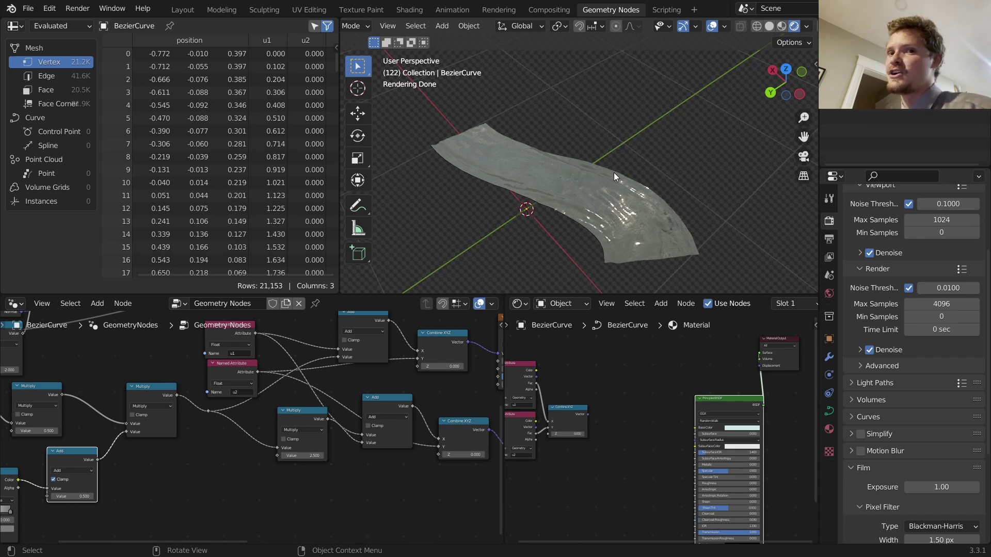
Step: Sketch annotation lines along both river banks and across the bend, and undo them
scroll(266, 399, "down", 3)
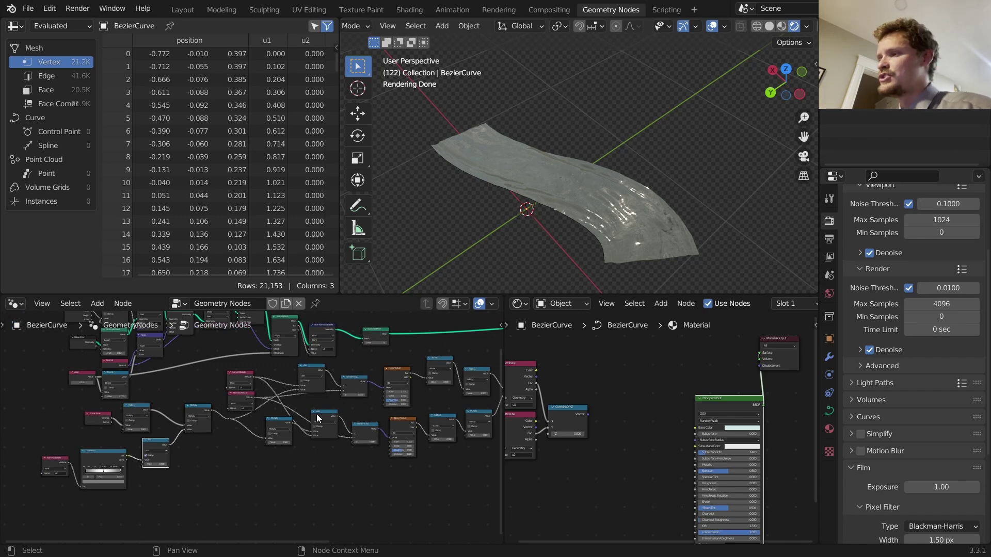
middle_click_drag(602, 423, 626, 401)
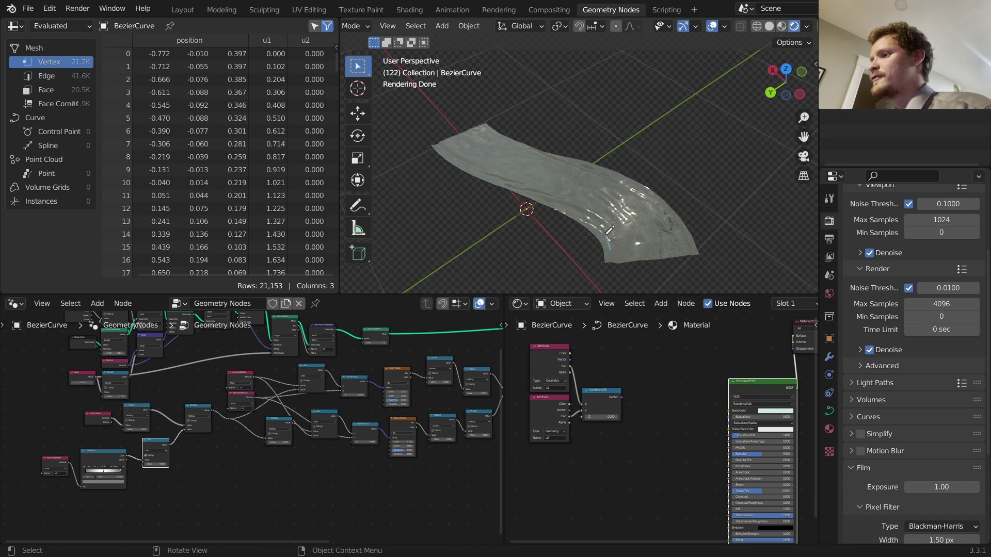
left_click_drag(611, 249, 500, 177)
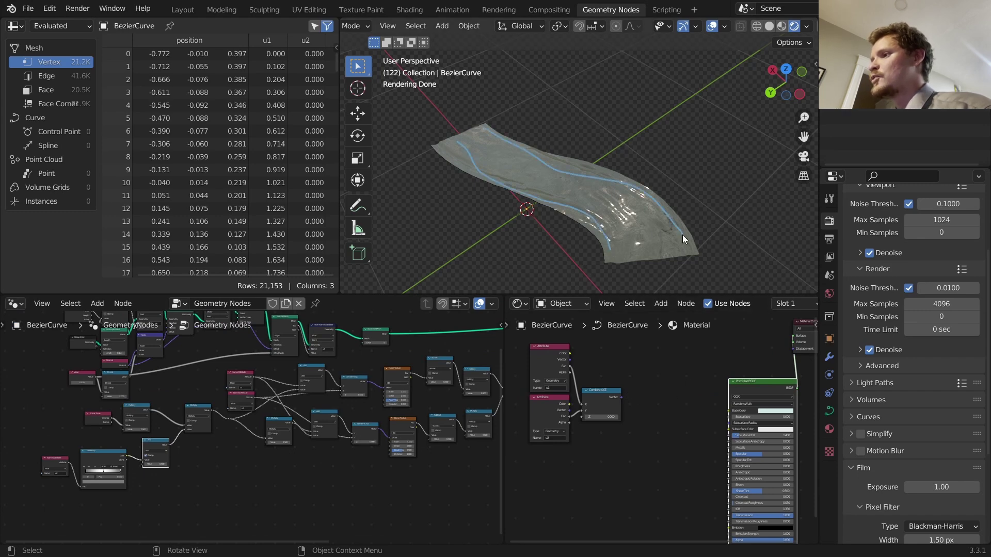
key("ctrl+z")
key("ctrl+z")
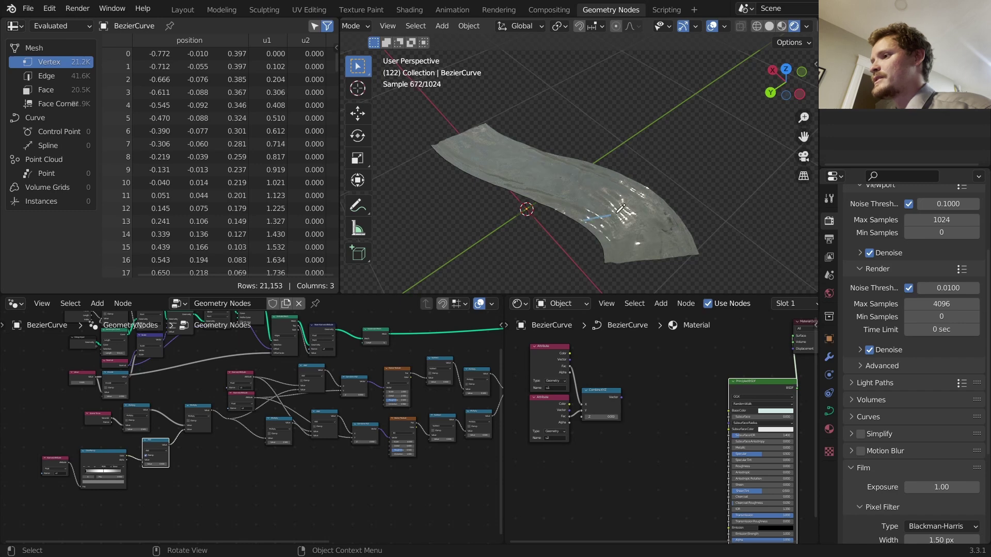
left_click_drag(621, 209, 618, 201)
key("ctrl+z")
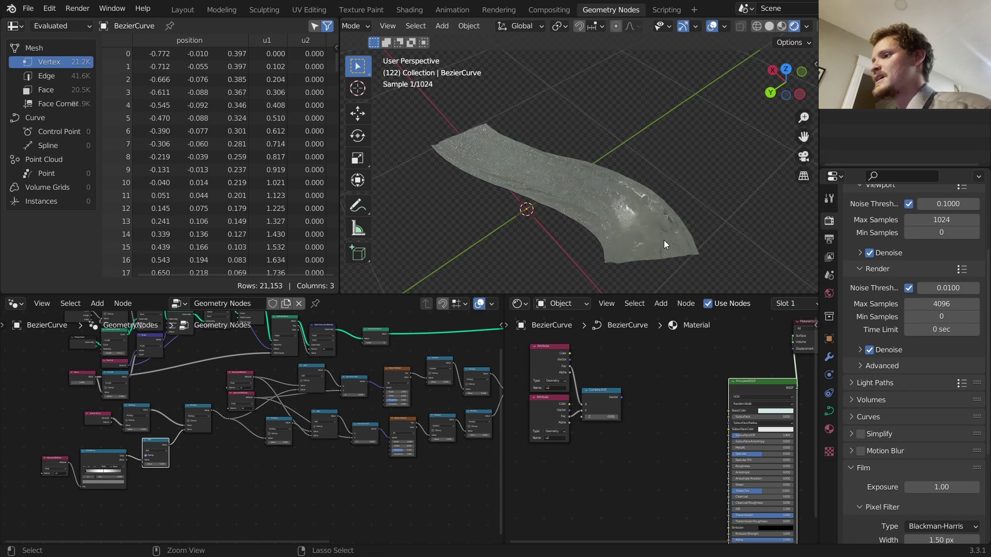
Step: Preview the u1 and u2 Attribute nodes of the river material one after the other on the surface
scroll(632, 395, "up", 5)
middle_click_drag(630, 389, 673, 411)
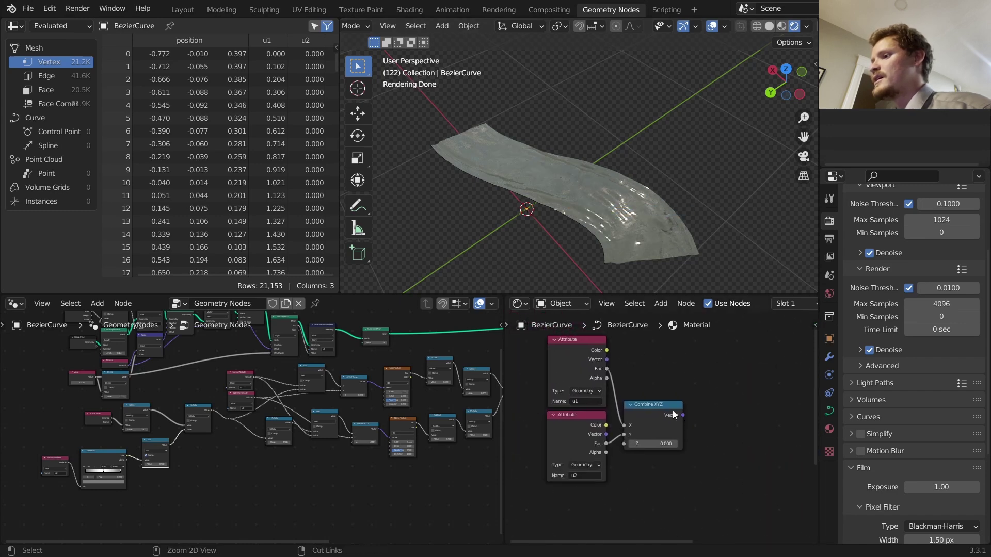
left_click(574, 359, "ctrl+shift")
left_click(578, 420, "ctrl+shift")
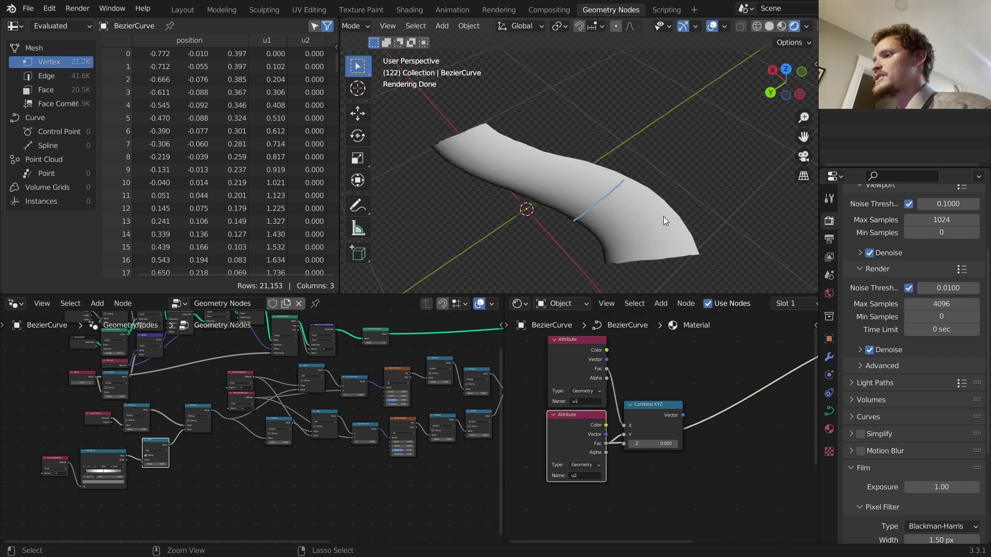
Step: Add a Noise Texture node to the river material, preview it on the surface and place it below the Combine XYZ node
middle_click_drag(711, 392, 628, 385)
key("shift+a")
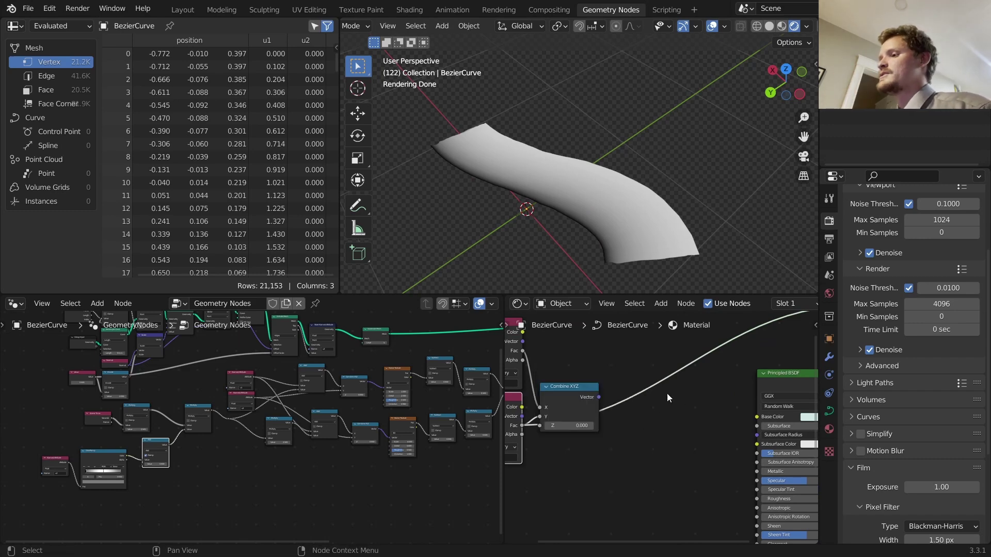
key("shift+a")
left_click(637, 367)
type("noise")
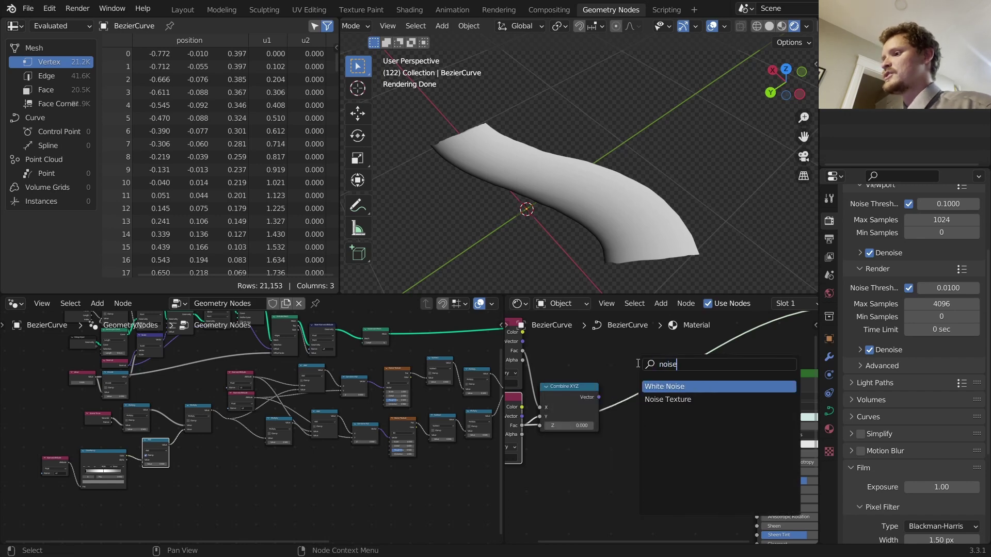
left_click(668, 399)
left_click(651, 428)
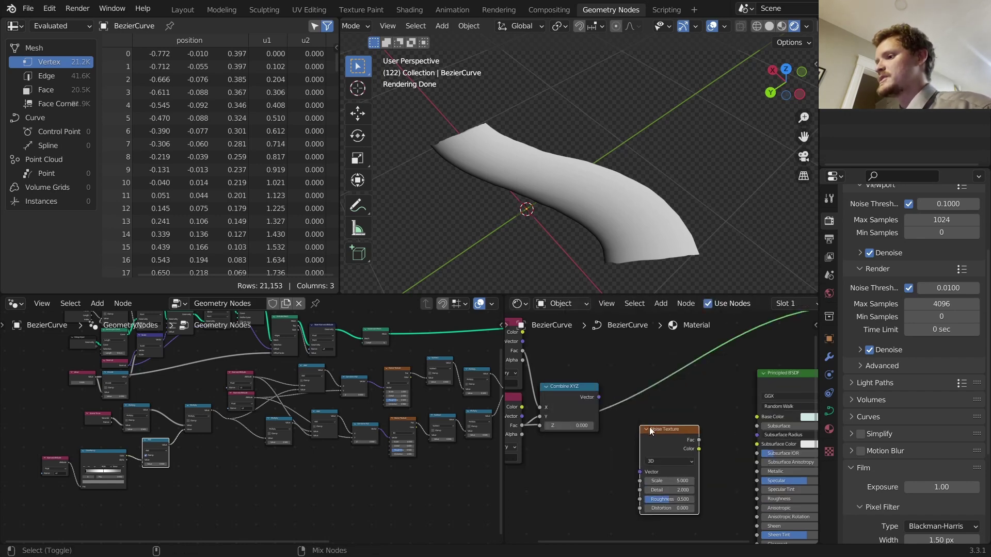
middle_click_drag(663, 444, 703, 375)
left_click_drag(705, 368, 603, 405)
Step: Insert a ColorRamp after the Noise Texture and tighten its stops for high contrast, with the white stop at about 0.562
key("shift+a")
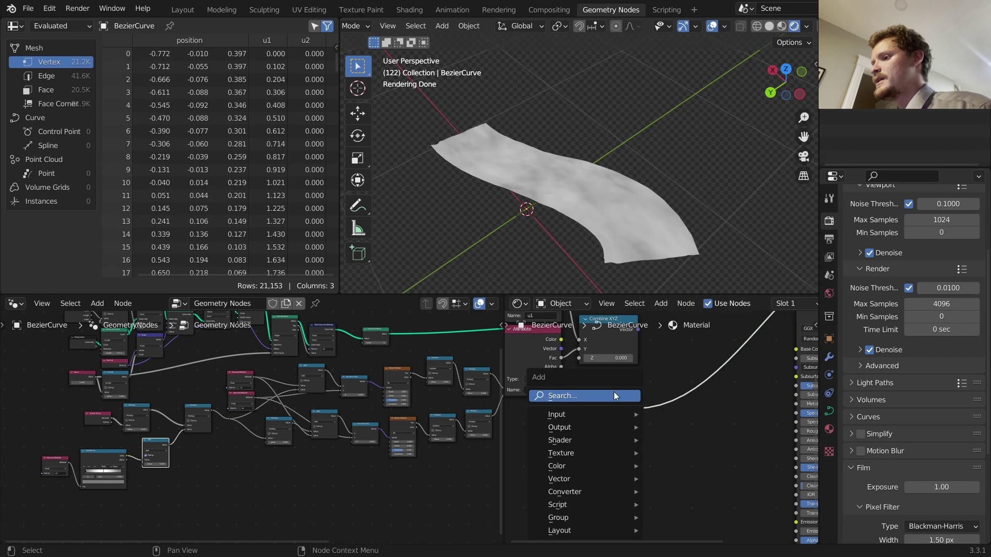
left_click(614, 395)
type("colo")
key("Return")
left_click(655, 387)
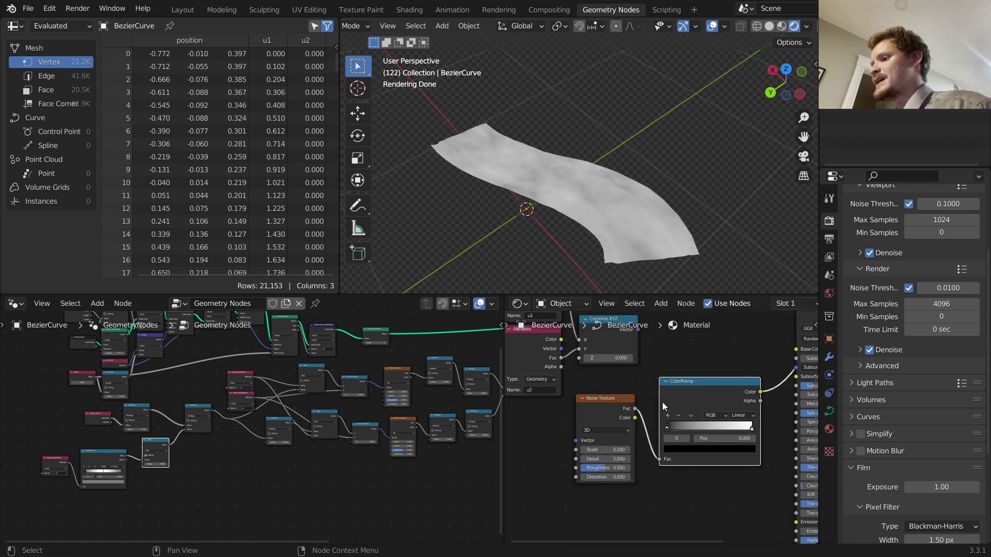
scroll(725, 439, "up", 1)
mouse_move(724, 439)
left_mouse_down()
mouse_move(761, 439)
mouse_move(743, 439)
left_mouse_up()
left_click(697, 441)
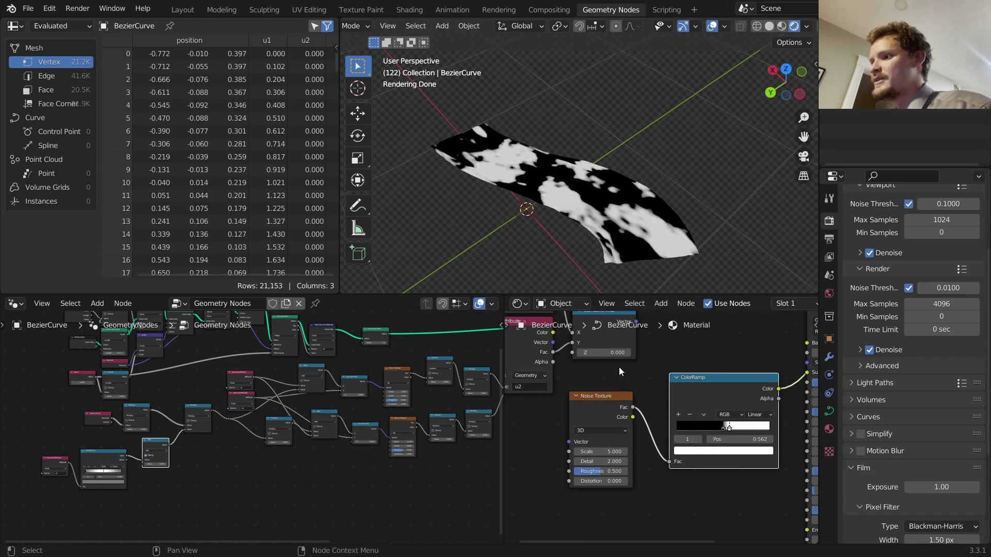
Step: Set the Noise Texture's scale to 25 and its roughness to about 0.867
scroll(615, 414, "down", 2, "shift")
left_click(602, 429)
type("25")
key("Return")
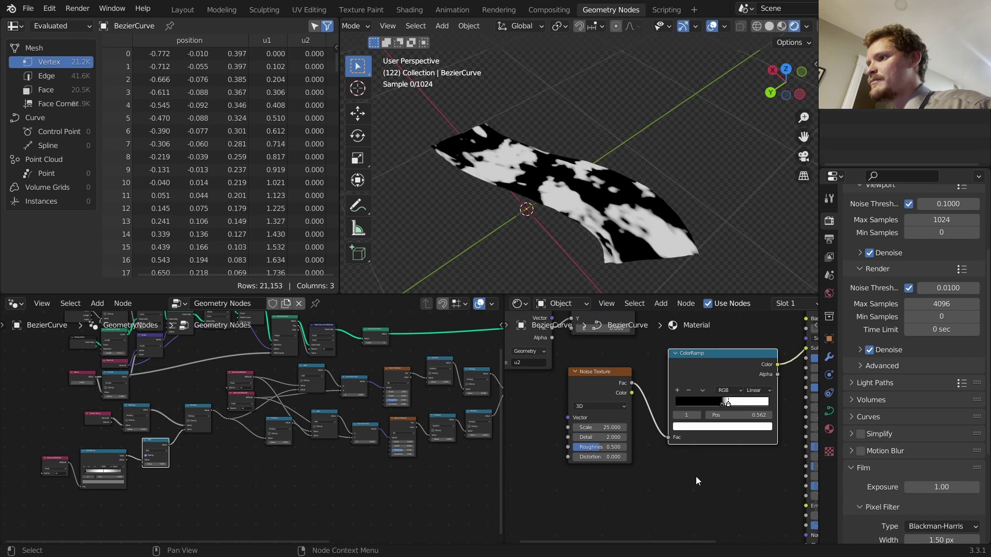
left_click_drag(599, 446, 619, 447)
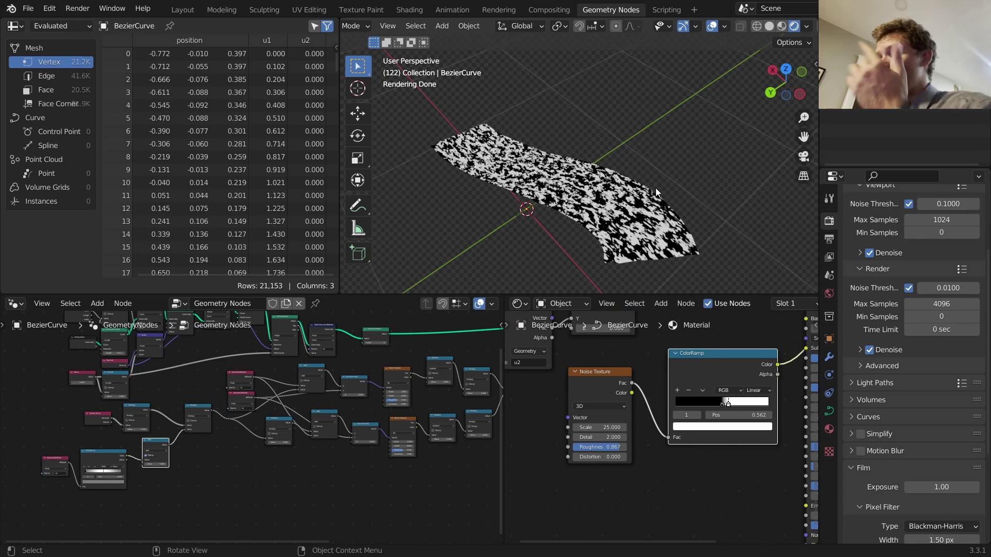
Step: Move the Attribute and Combine XYZ nodes in front of the Noise Texture and connect the combined vector to its Vector input
middle_click_drag(603, 363, 642, 391)
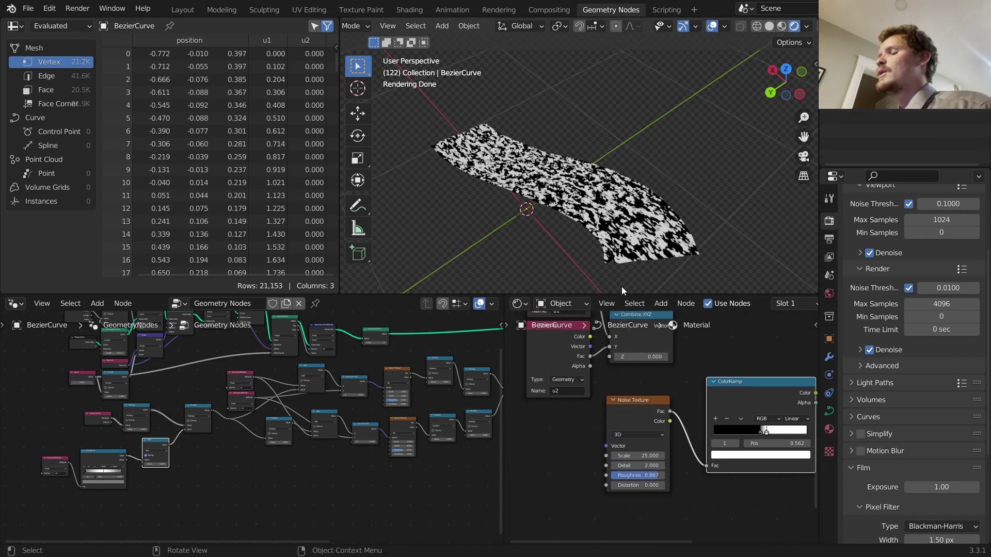
scroll(611, 370, "down", 3)
left_click_drag(553, 392, 663, 342)
key("g")
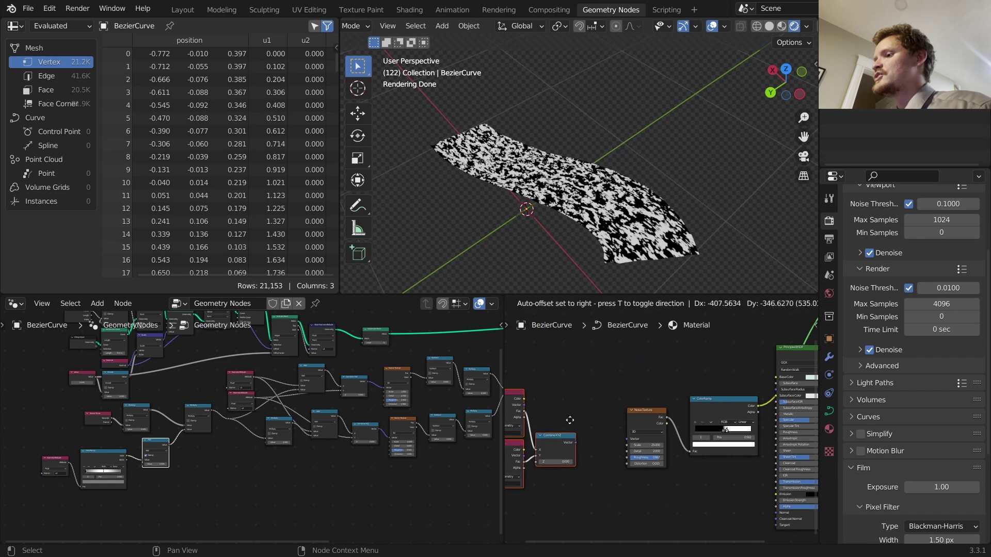
left_click(570, 420)
right_click_drag(561, 444, 629, 428, "alt")
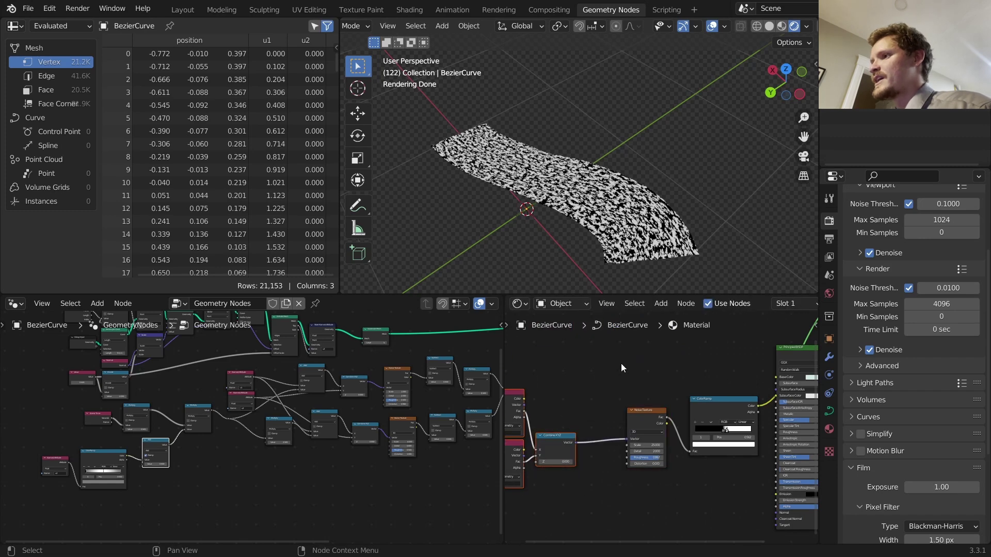
Step: Move the two Attribute nodes farther from Combine XYZ and insert a Vector Math Add node between Combine XYZ and the Noise Texture
middle_click_drag(572, 489, 655, 444)
left_click_drag(522, 435, 580, 377)
key("g")
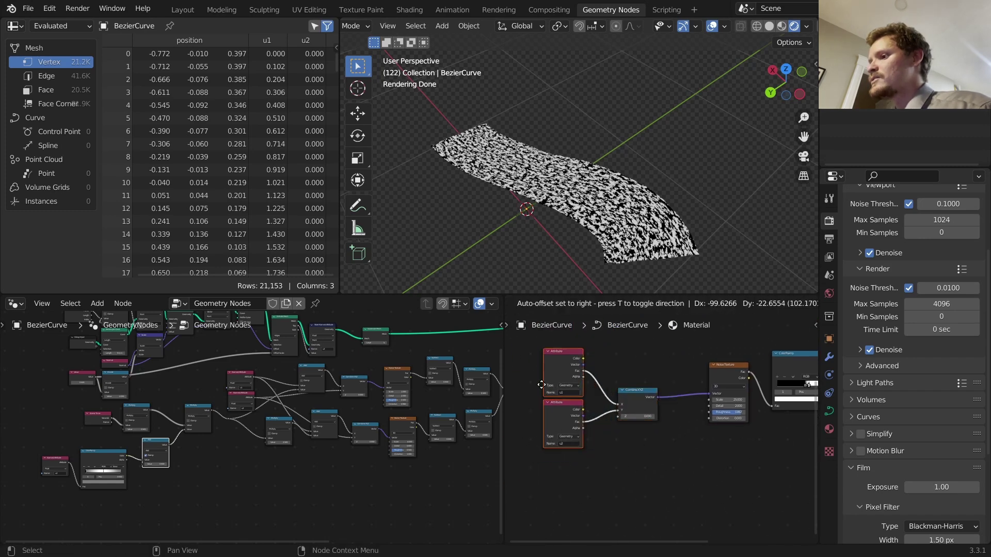
left_click(510, 385)
key("shift+a")
type("vec")
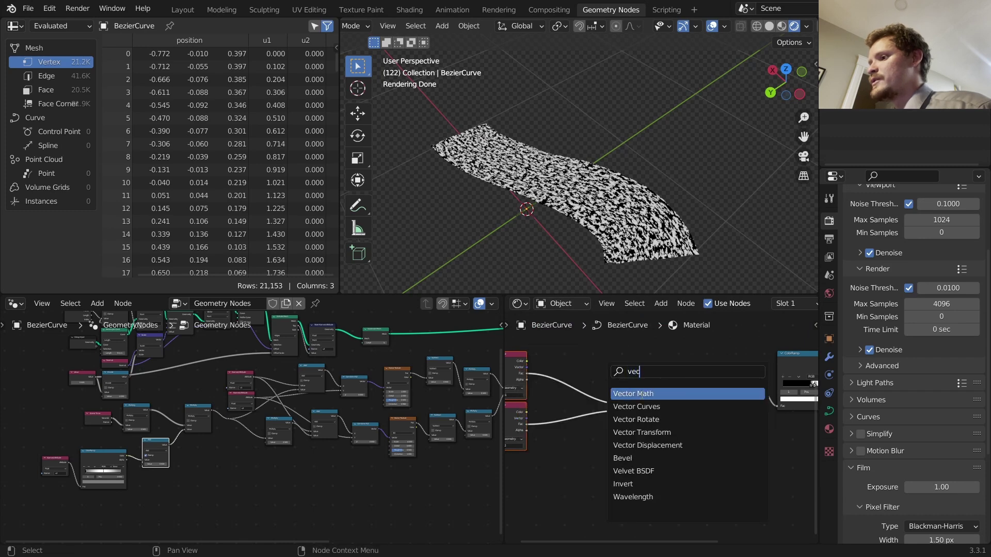
key("Return")
left_click(676, 409)
scroll(675, 409, "up", 5)
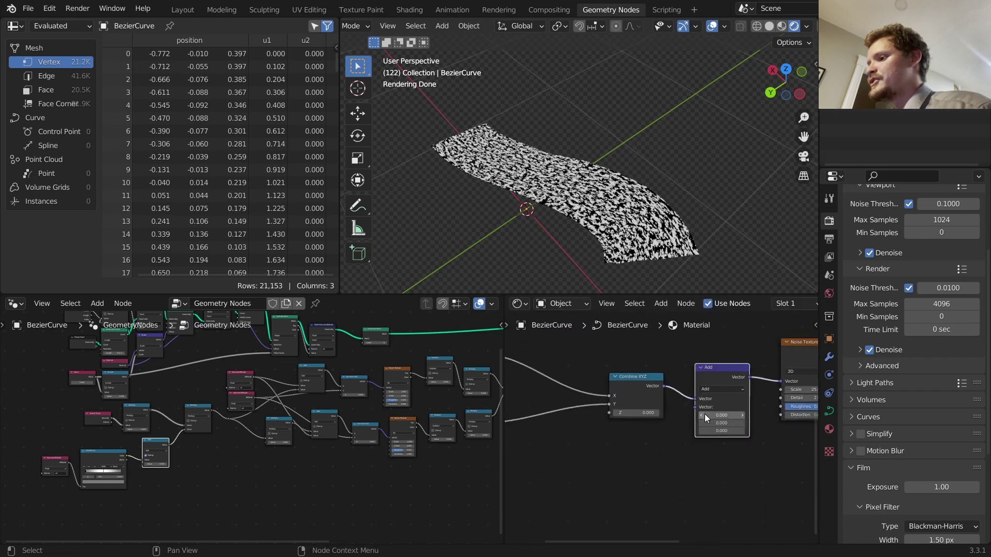
Step: Drive the X value of the Add node's second vector with #frame/100 and preview the animation
middle_click_drag(697, 419, 644, 415)
left_click_drag(662, 411, 717, 411, "shift")
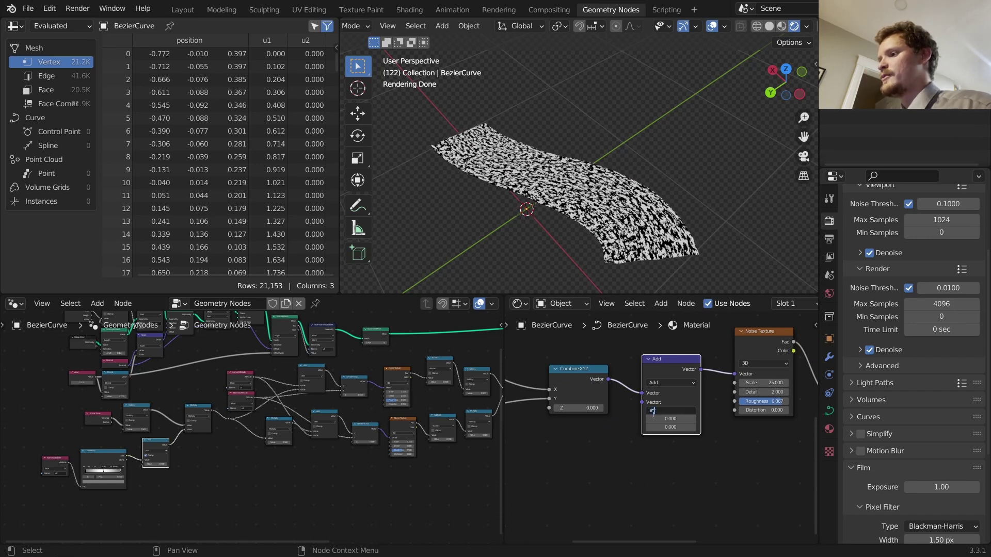
type("00")
key("Return")
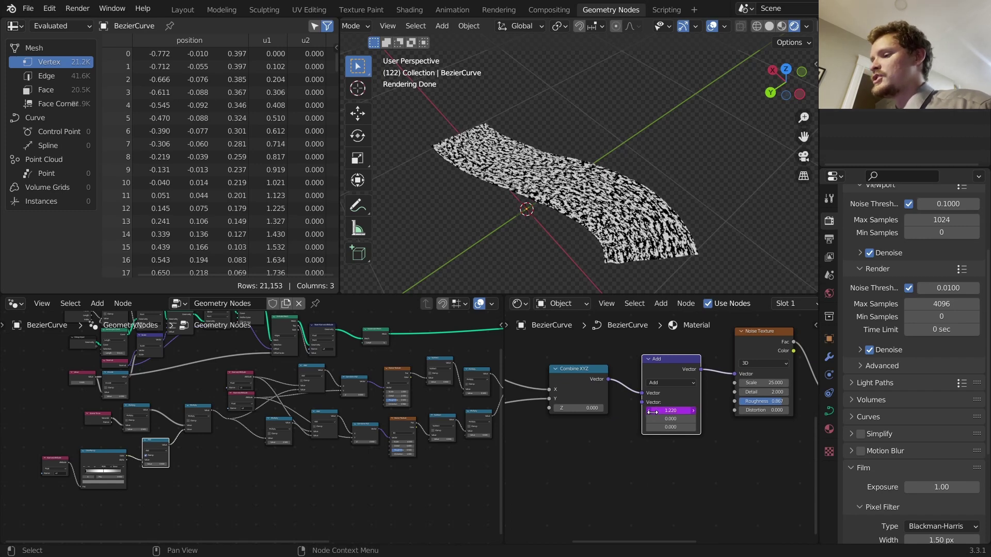
scroll(706, 412, "up", 2)
left_click(692, 401)
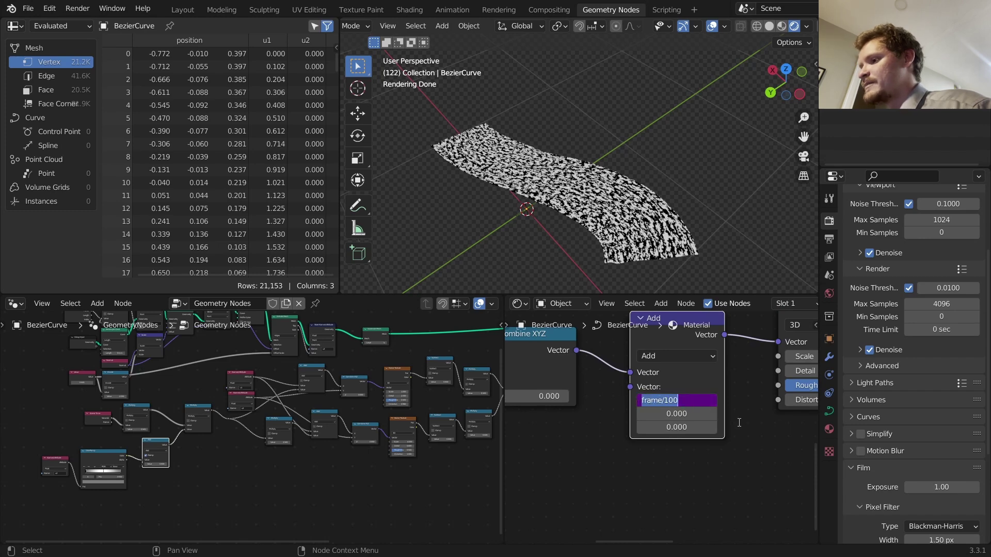
key("Return")
key("space")
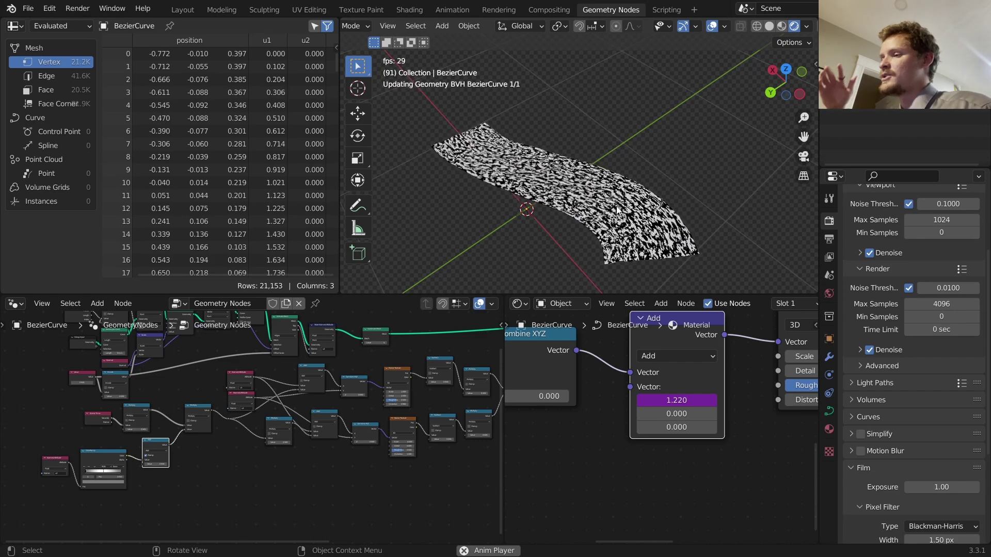
scroll(650, 220, "up", 3)
key("space")
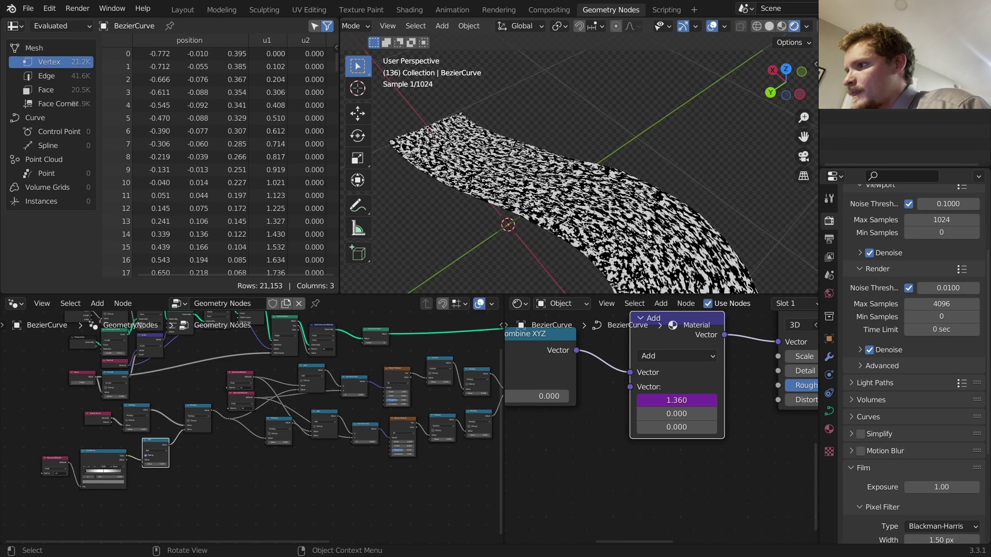
Step: Set the Noise Texture's distortion to 2 and preview the animation
middle_click_drag(581, 358, 761, 356)
scroll(645, 384, "down", 5)
middle_click_drag(535, 412, 336, 432)
scroll(699, 421, "up", 4)
left_click(682, 429)
type("2")
key("Return")
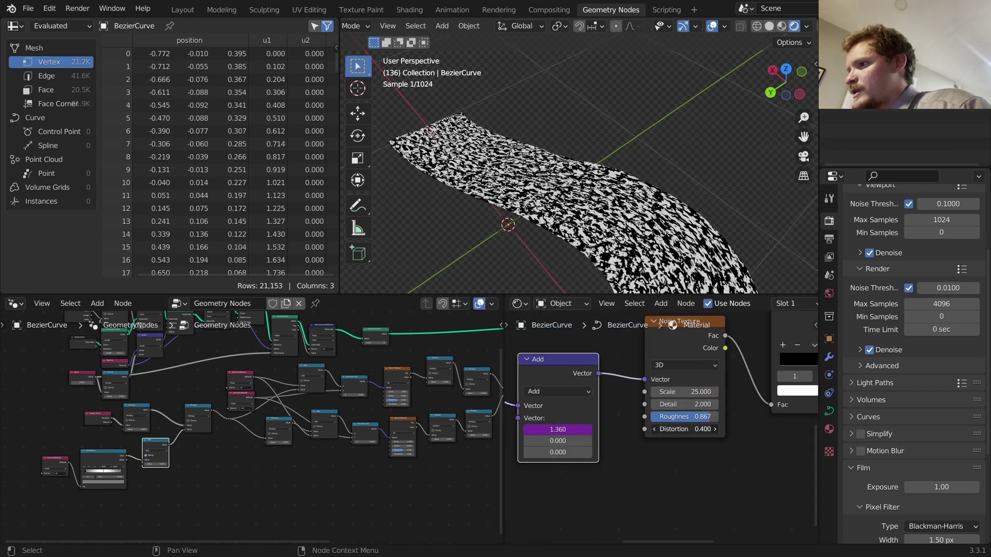
key("space")
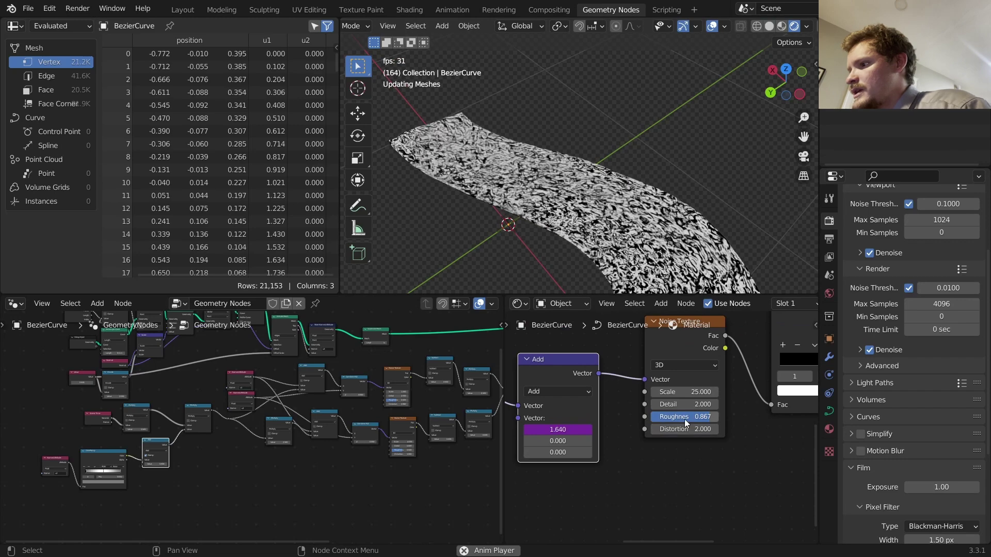
key("space")
Step: Switch the Noise Texture to 4D and try a W value of 0.24
left_click(679, 366)
left_click(676, 425)
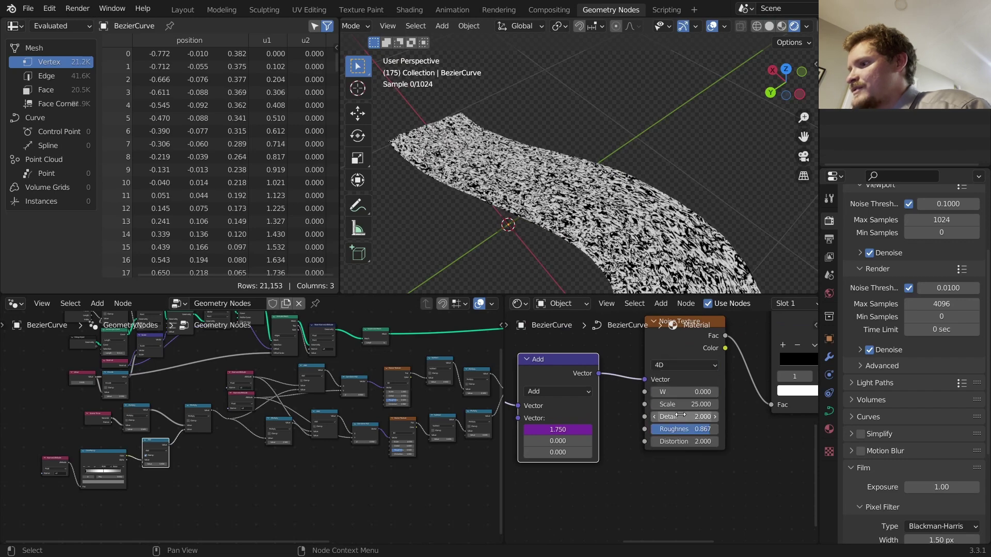
left_click_drag(681, 395, 707, 395, "shift")
left_click_drag(682, 395, 682, 404)
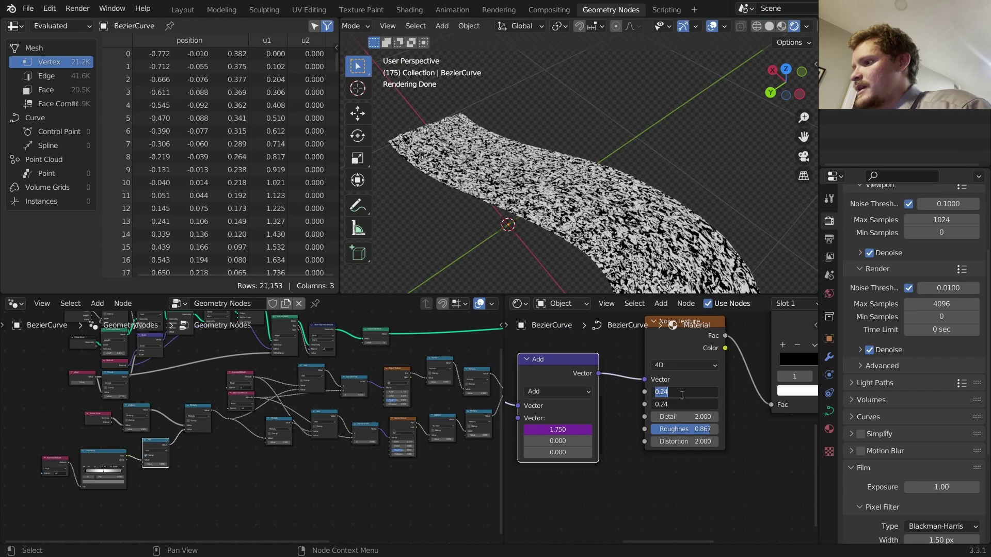
left_click(700, 380)
key("ctrl+z")
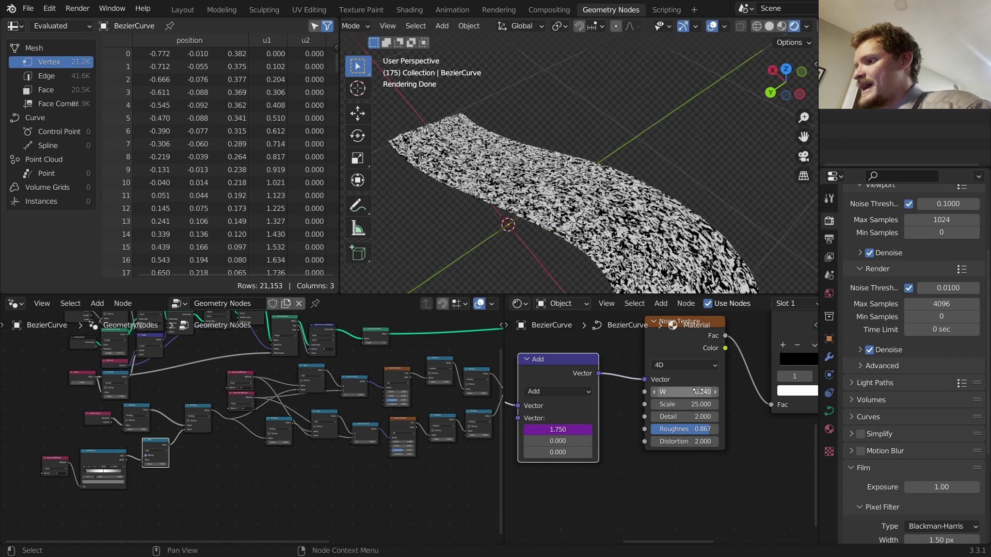
Step: Drive the Noise Texture's W value with #frame/500 and preview the animation, returning to the first frame
left_click(699, 390)
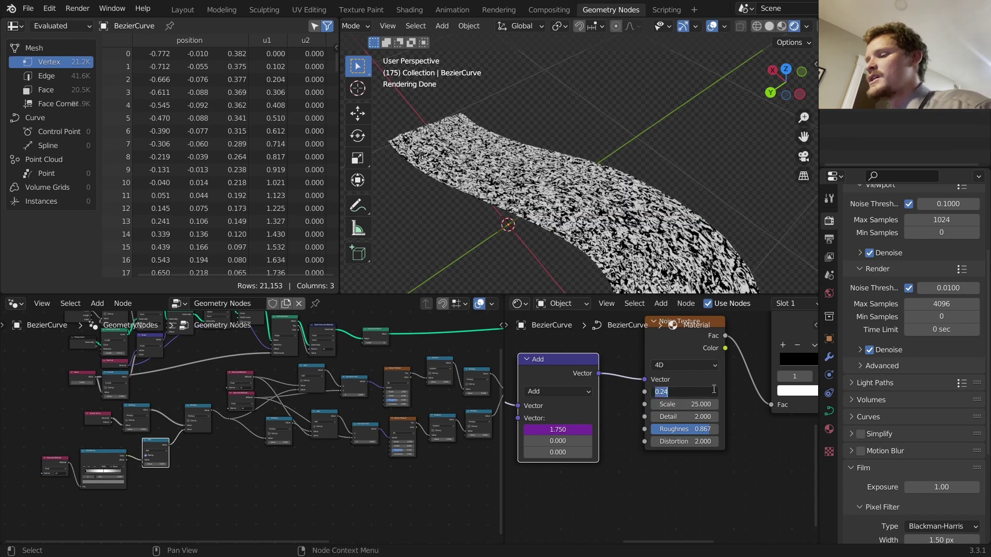
type("#frame/500")
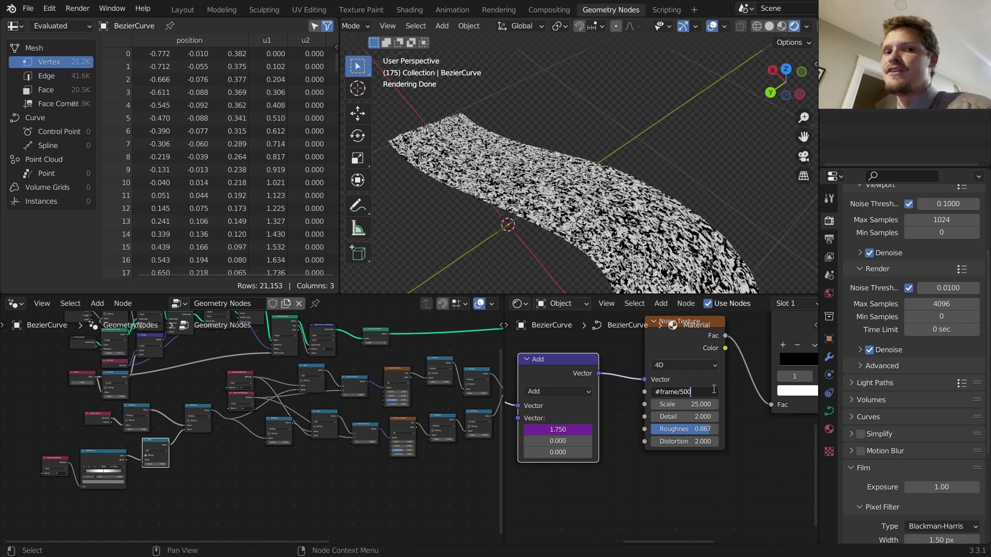
key("Return")
key("space")
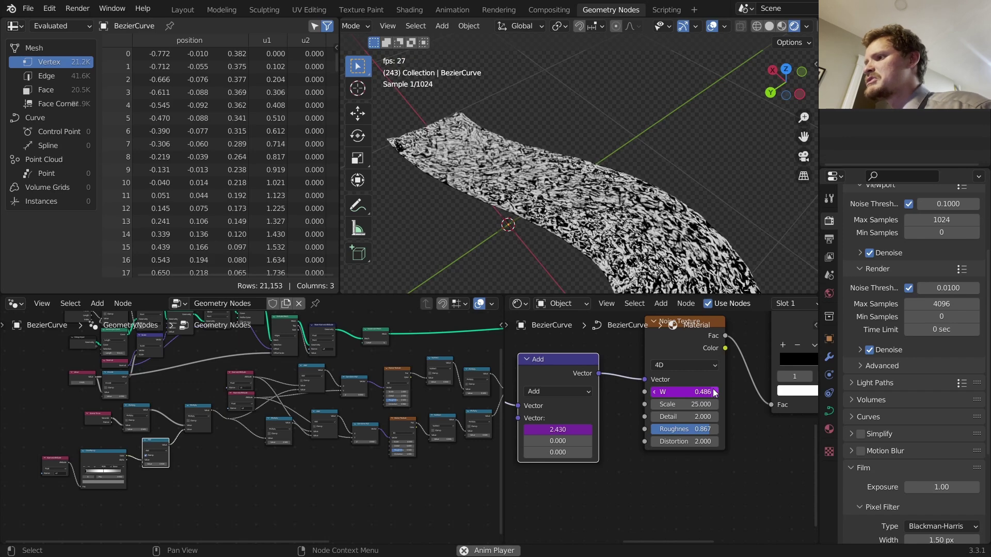
key("space")
key("shift+Left")
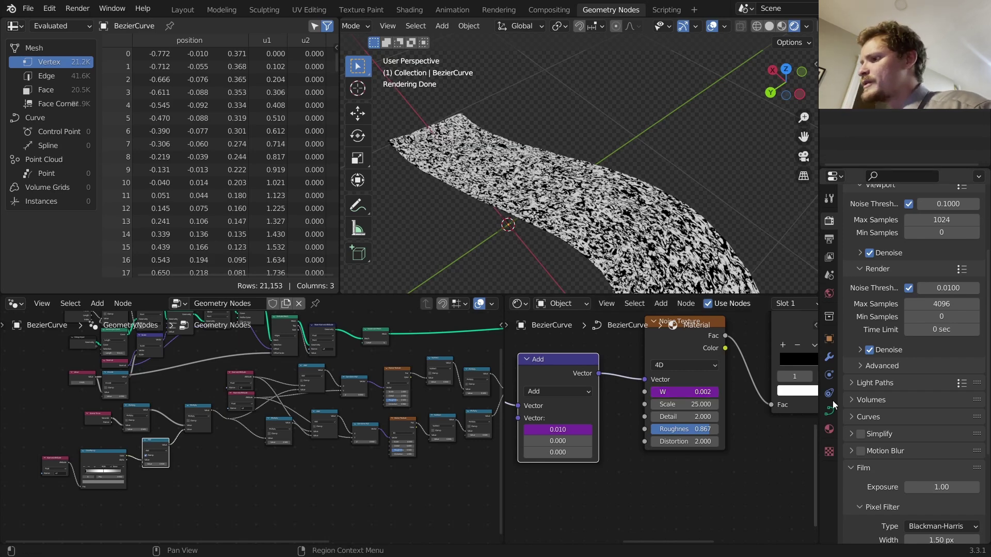
Step: Rearrange the river material nodes, moving the Combine XYZ node closer to the Attribute nodes
scroll(677, 345, "down", 5)
scroll(635, 408, "down", 4)
left_click_drag(748, 407, 688, 357)
key("g")
left_click(755, 356)
middle_click_drag(659, 382, 788, 367)
scroll(705, 388, "up", 5)
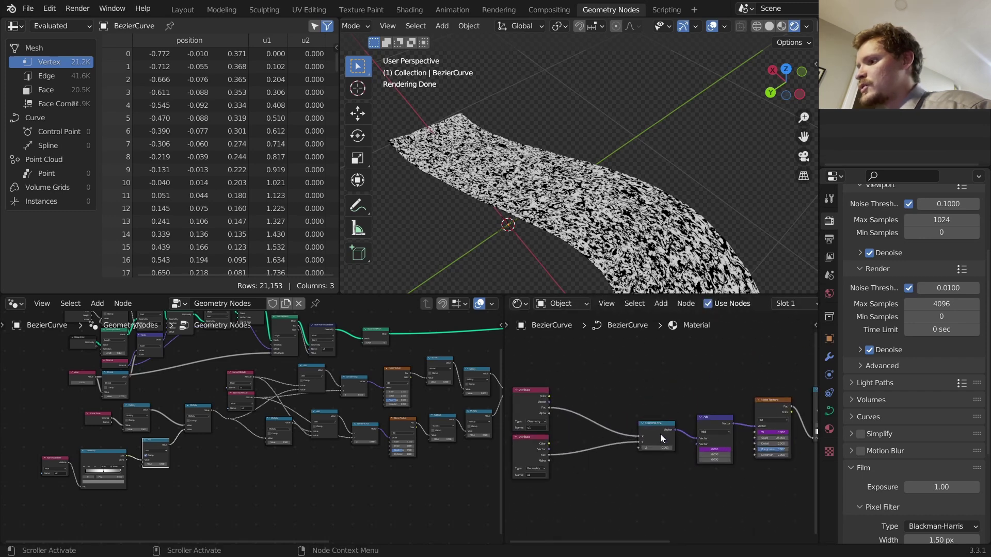
left_click_drag(661, 434, 627, 430)
scroll(592, 415, "up", 2)
scroll(587, 413, "up", 5, "ctrl")
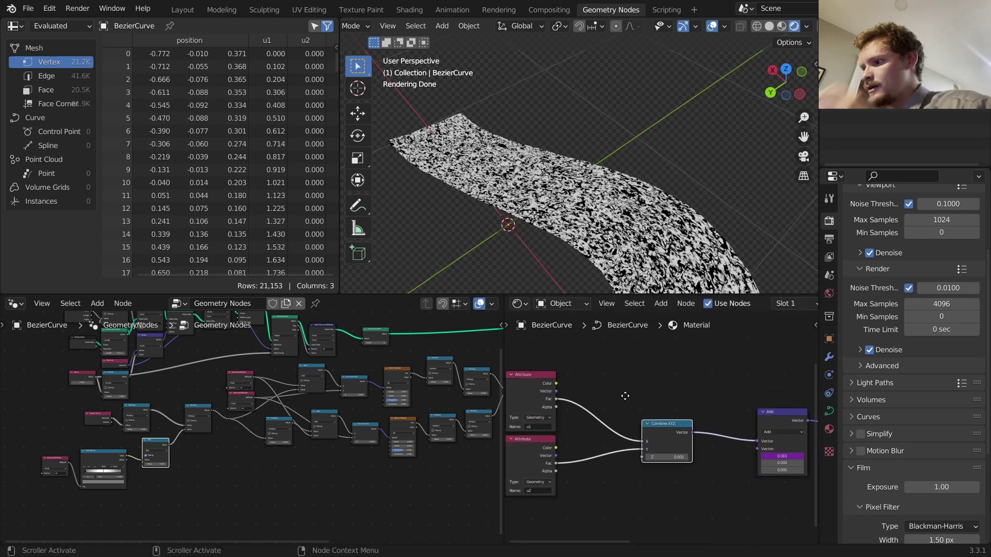
key("shift+a")
left_click(620, 377)
type("c")
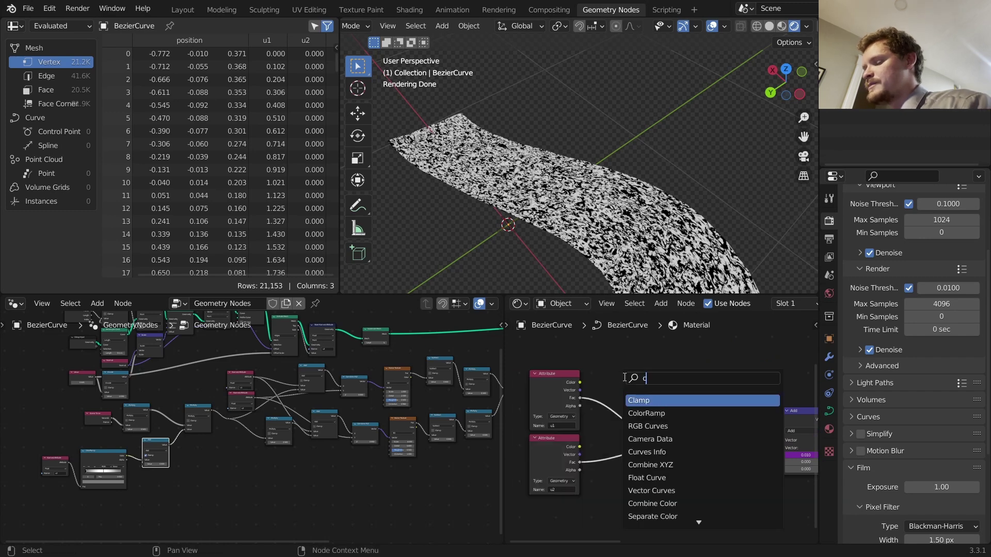
key("Escape")
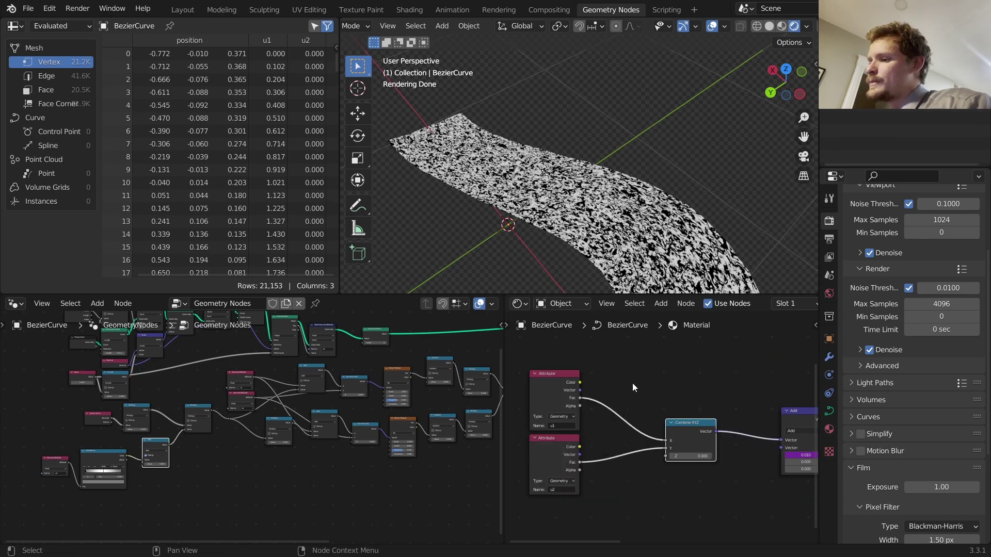
Step: Add a second ColorRamp above Combine XYZ, feed it from the u2 attribute's Fac output and preview it on the surface
key("shift+a")
left_click(642, 382)
type("c")
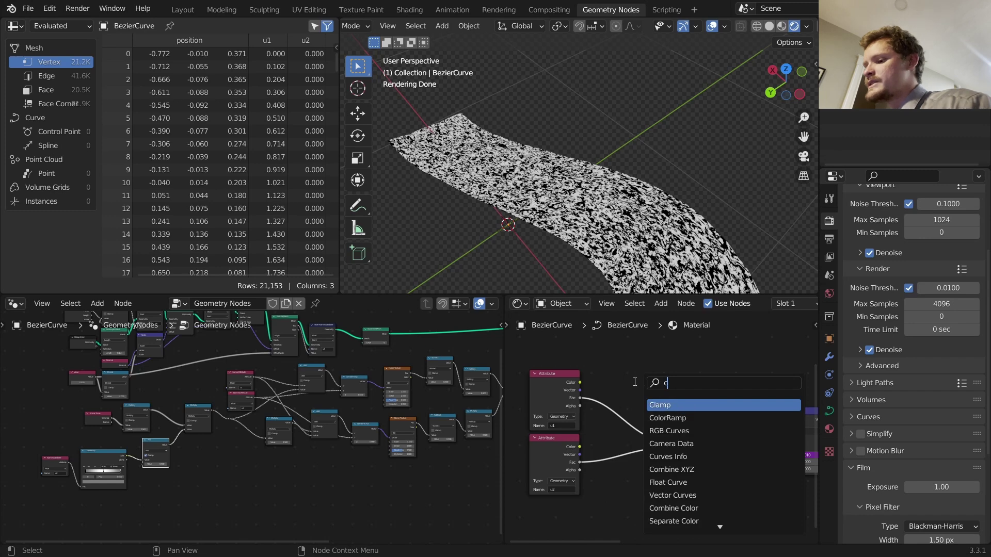
type("olo")
key("Return")
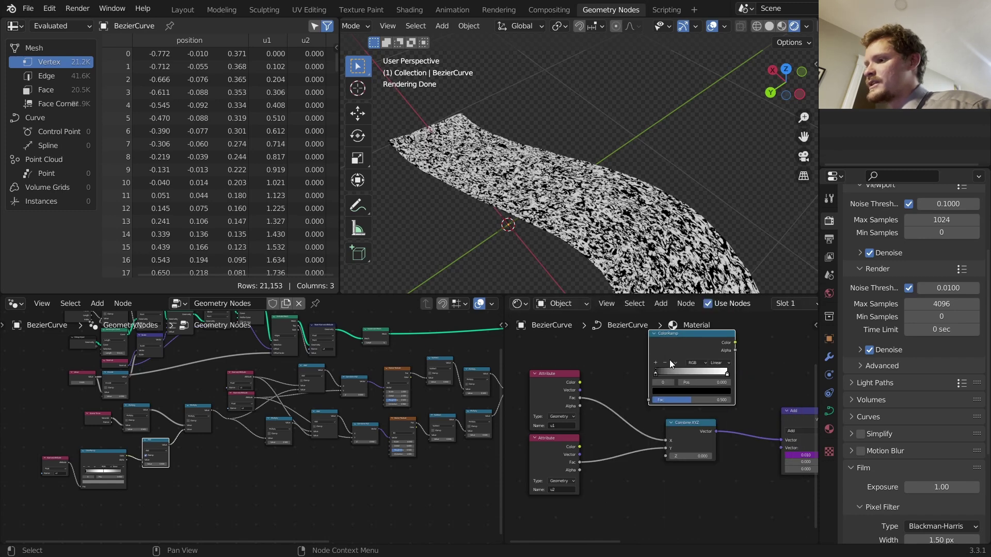
left_click_drag(580, 463, 649, 401)
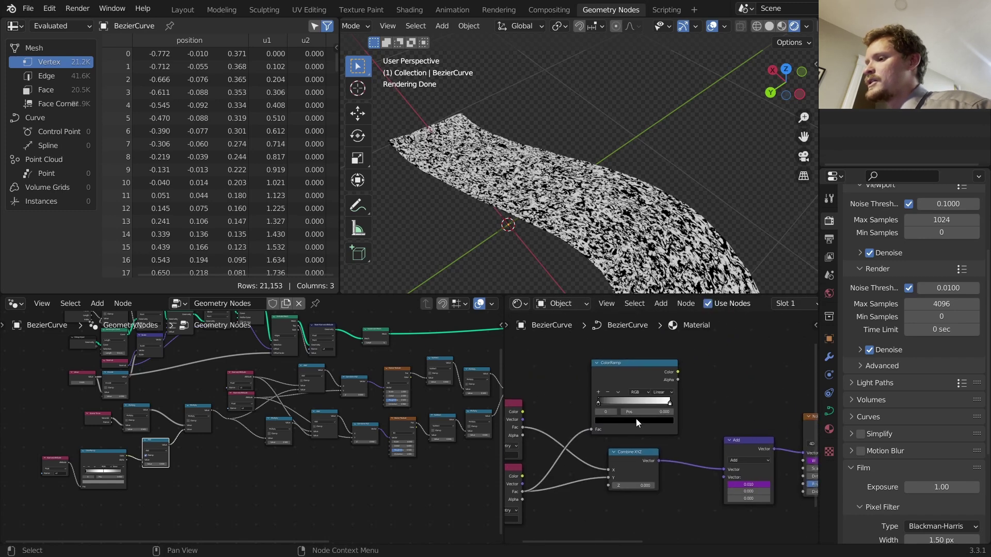
scroll(635, 376, "up", 2)
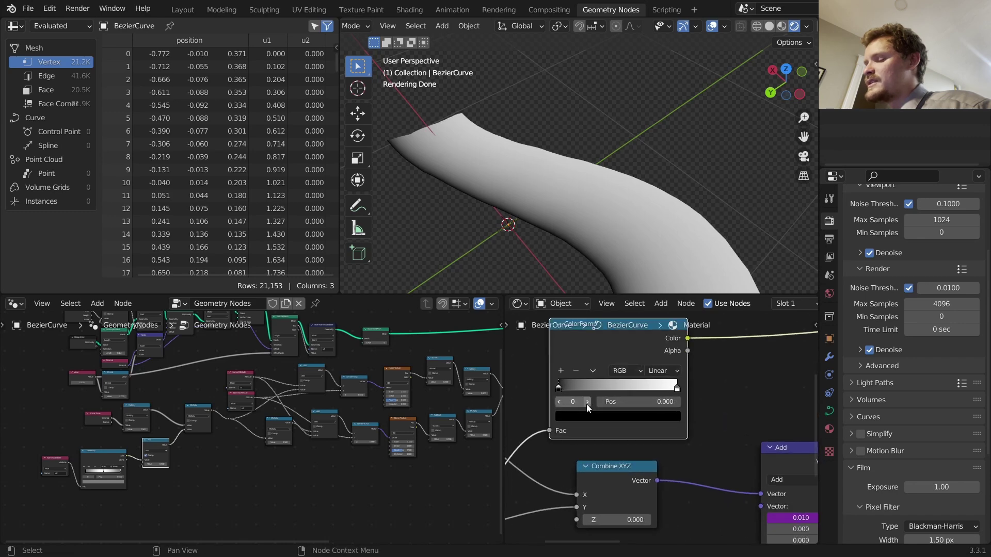
Step: Make both end stops of the u2 ColorRamp white and add a black stop at position 0.500
left_click(586, 404)
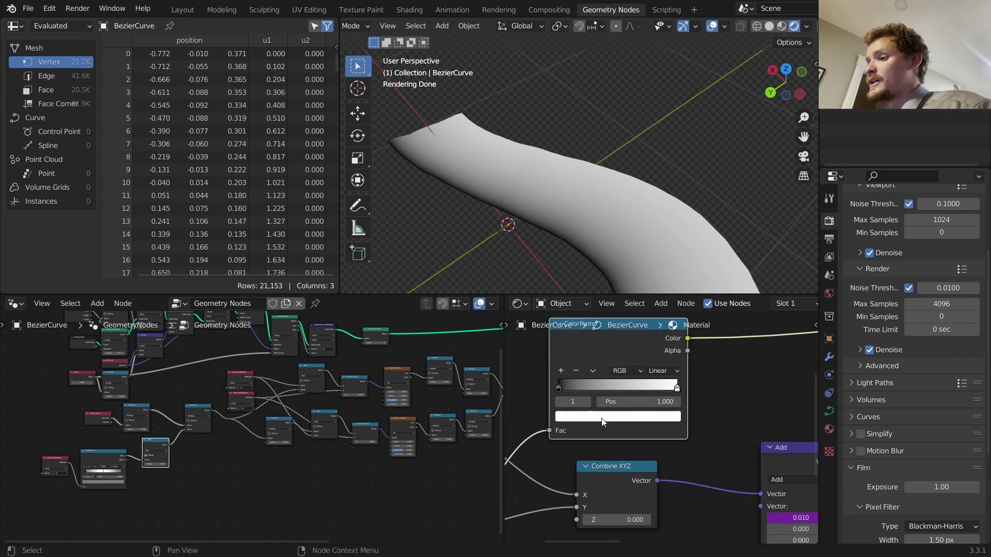
left_click(603, 417)
left_click_drag(651, 307, 654, 336)
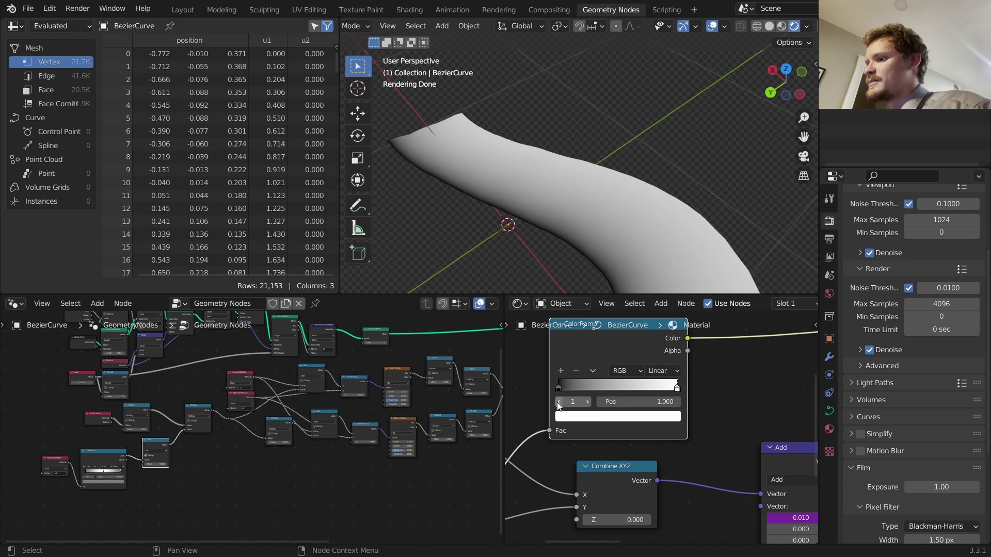
left_click(649, 271)
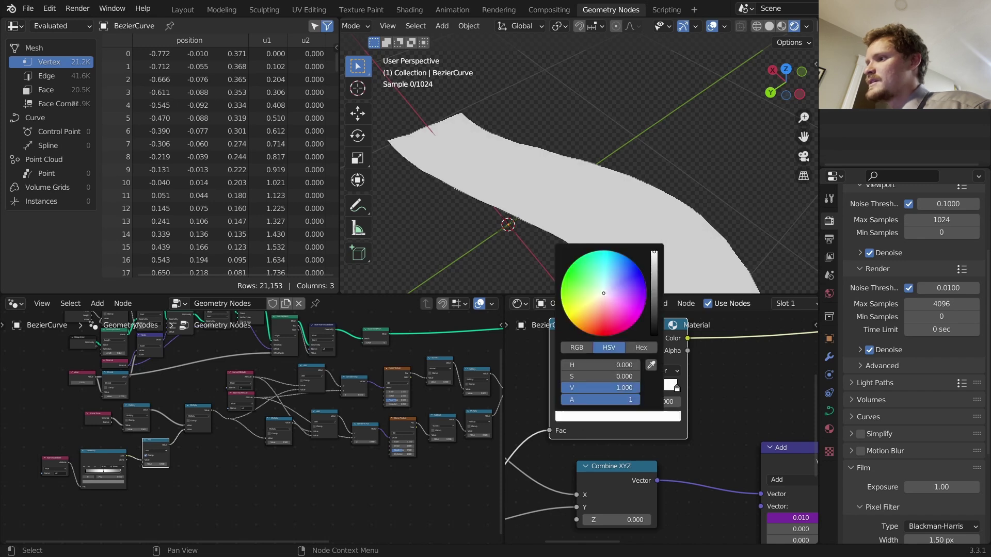
left_click(619, 419)
left_click_drag(656, 294, 655, 337)
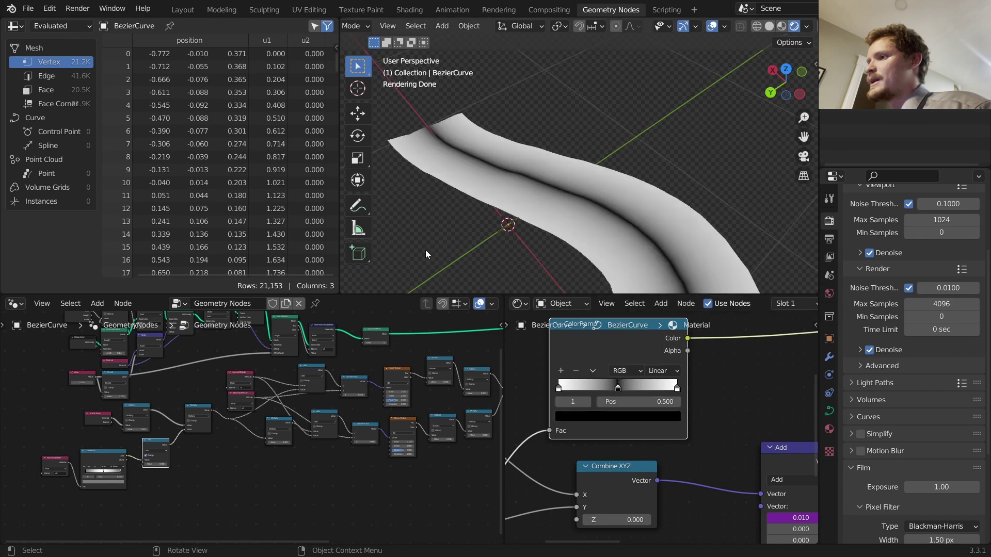
Step: Move the ColorRamp's black stop towards the ramp's end and add a second black stop at position 0.167 to leave white edges
left_click_drag(600, 387, 658, 388)
left_click(561, 371)
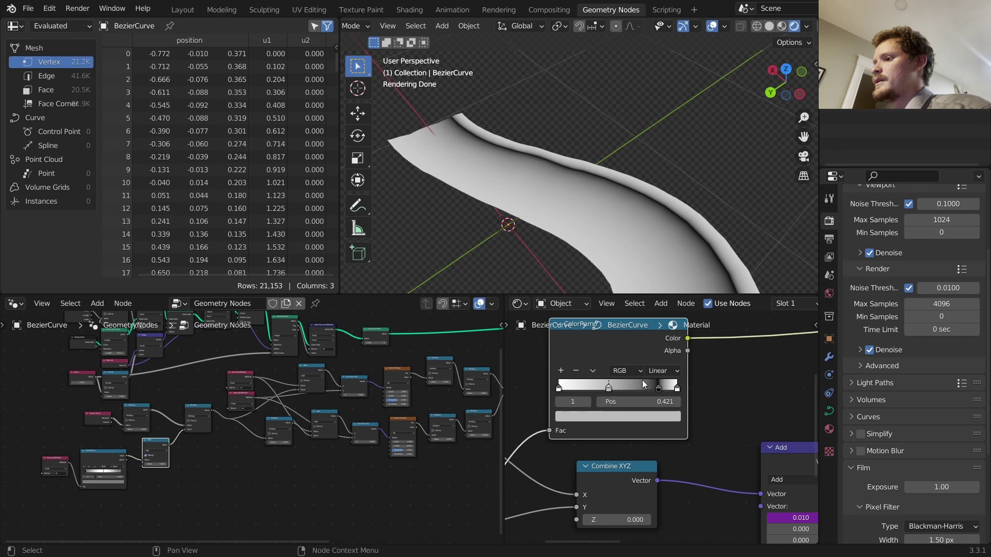
left_click(632, 417)
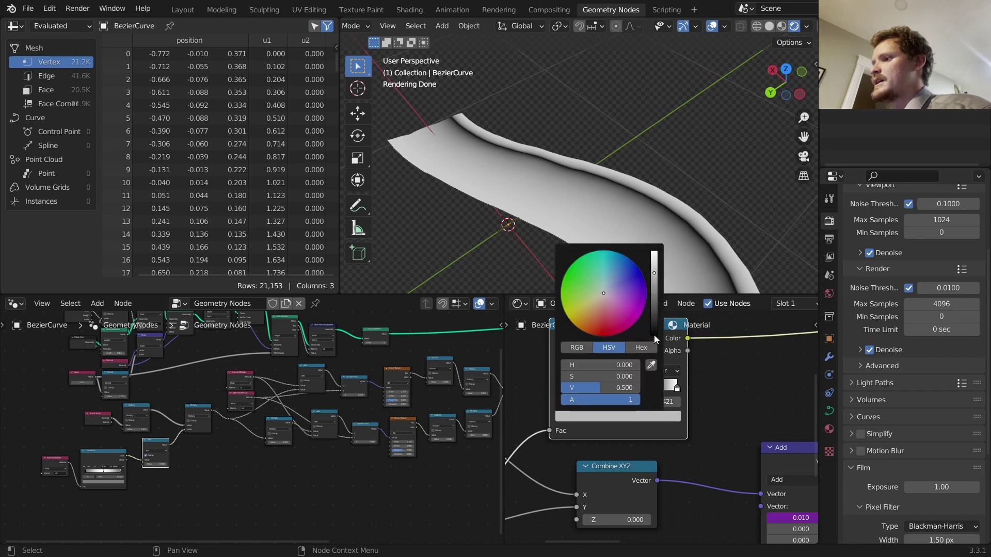
left_click(654, 335)
left_click_drag(646, 401, 581, 401)
scroll(666, 416, "down", 3)
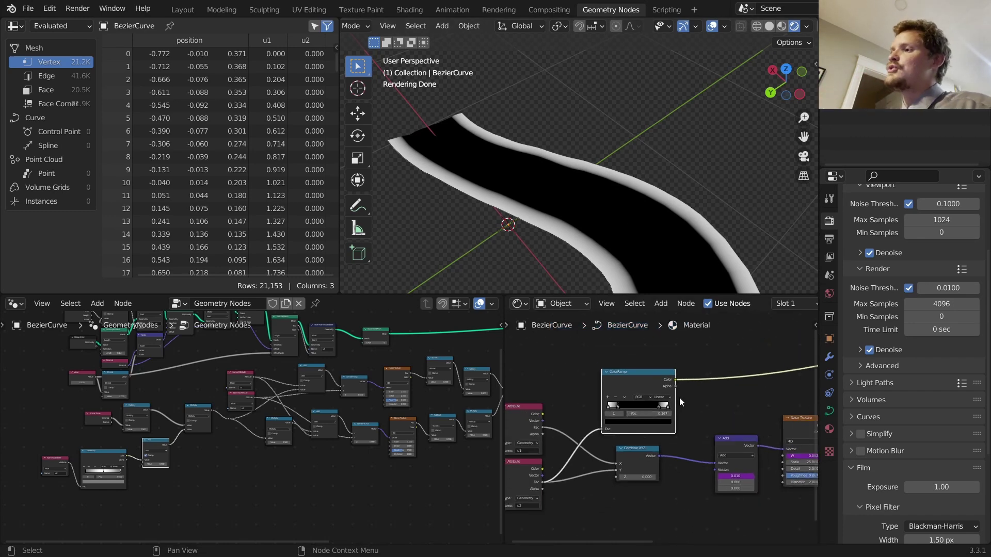
scroll(544, 179, "down", 3)
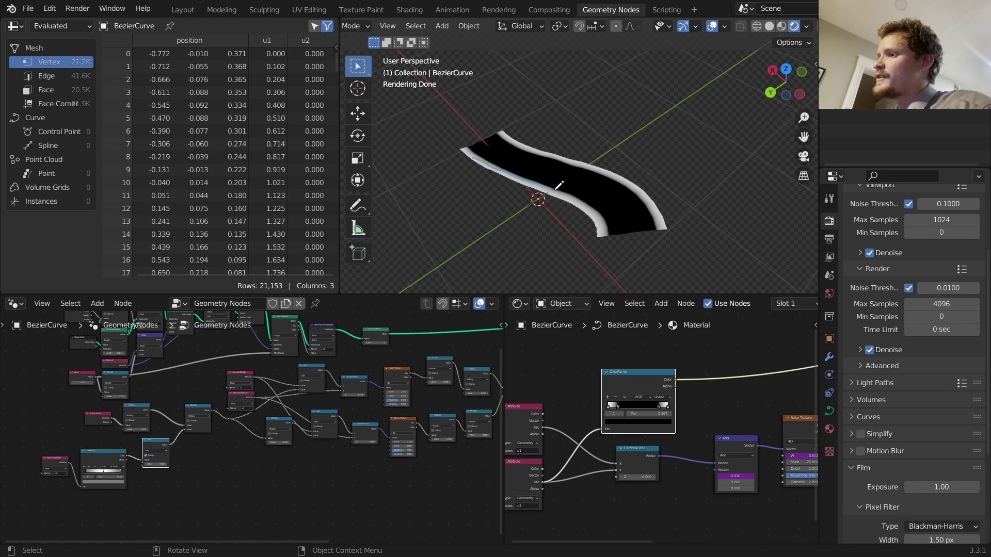
key("ctrl+z")
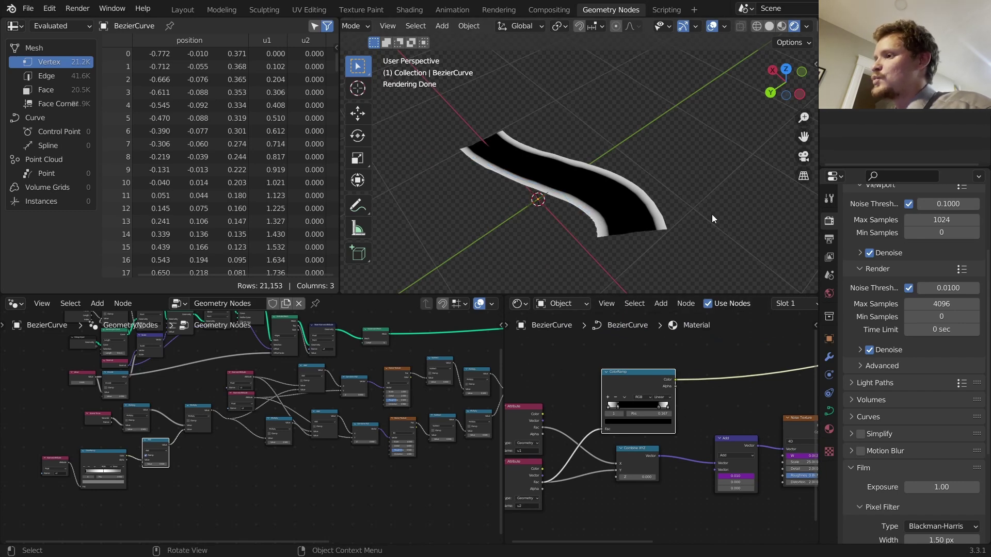
Step: Disconnect the u2 attribute from the ColorRamp and move the ColorRamp and Combine XYZ nodes apart to make room between them
middle_click_drag(645, 493, 672, 471)
right_click_drag(612, 397, 615, 398, "ctrl")
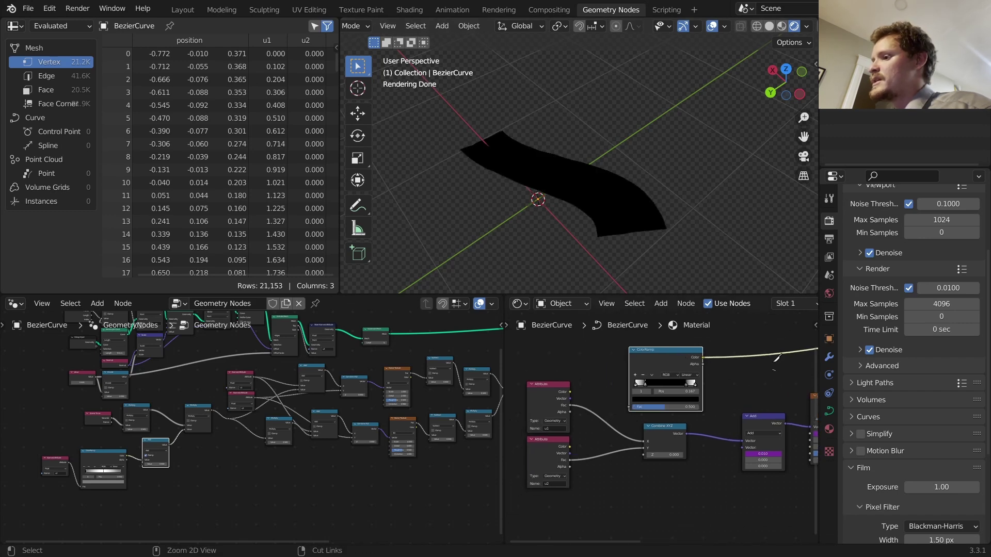
left_click_drag(669, 356, 743, 333)
middle_click_drag(598, 446, 634, 437)
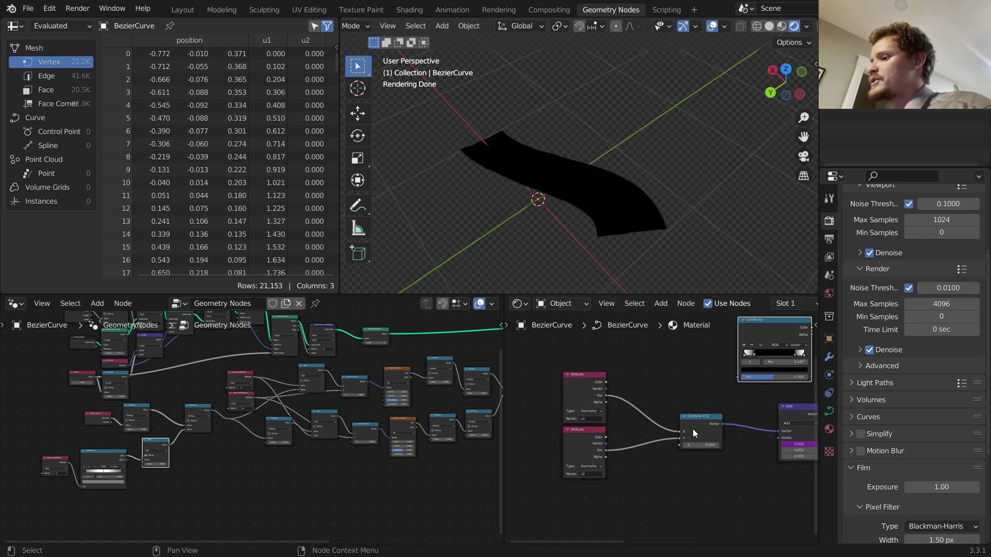
left_click_drag(692, 429, 643, 428)
middle_click_drag(678, 360, 630, 382)
Step: Add a Mix node between Combine XYZ and the ColorRamp and feed the Combine XYZ vector into its Color1 input
key("shift+a")
left_click(629, 381)
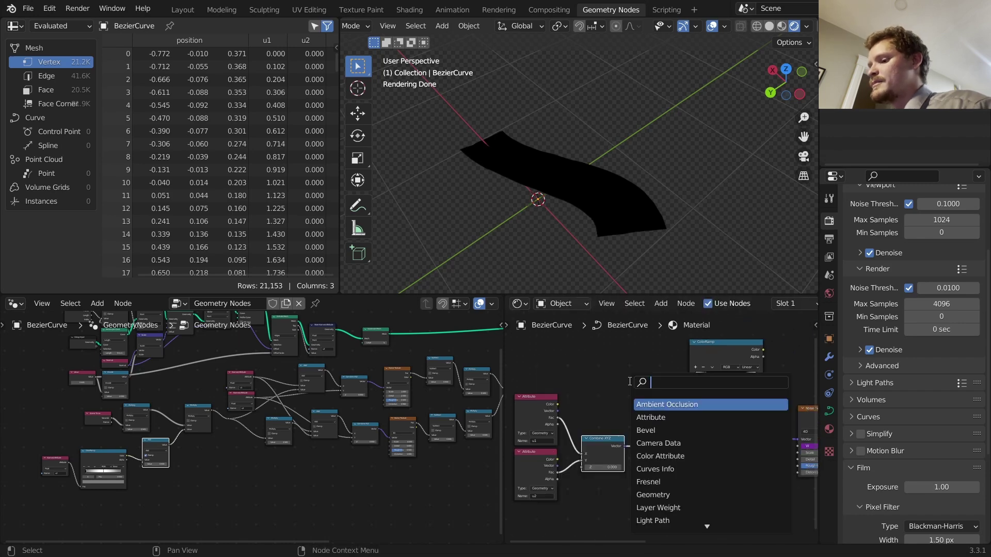
type("mi")
left_click(671, 405)
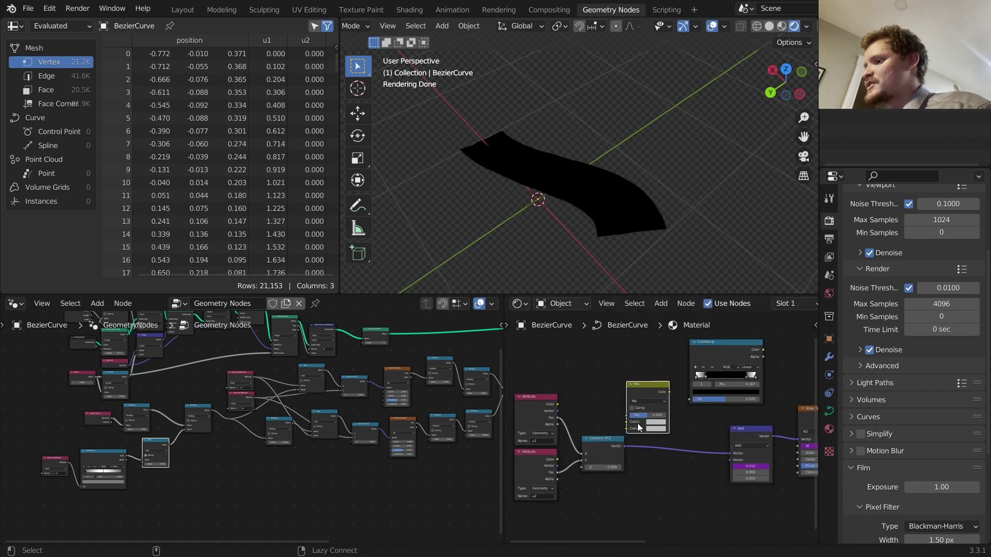
left_click(669, 396)
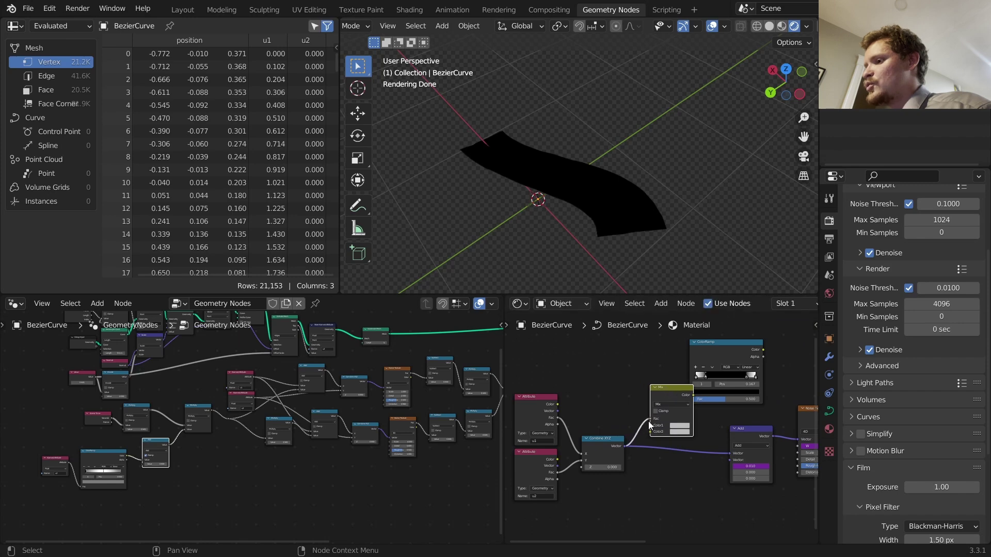
left_click_drag(649, 424, 650, 425)
Step: Add a Noise Texture above Combine XYZ, using the Combine XYZ vector as its input and feeding its output into the Mix node's Color2
key("shift+a")
left_click(628, 364)
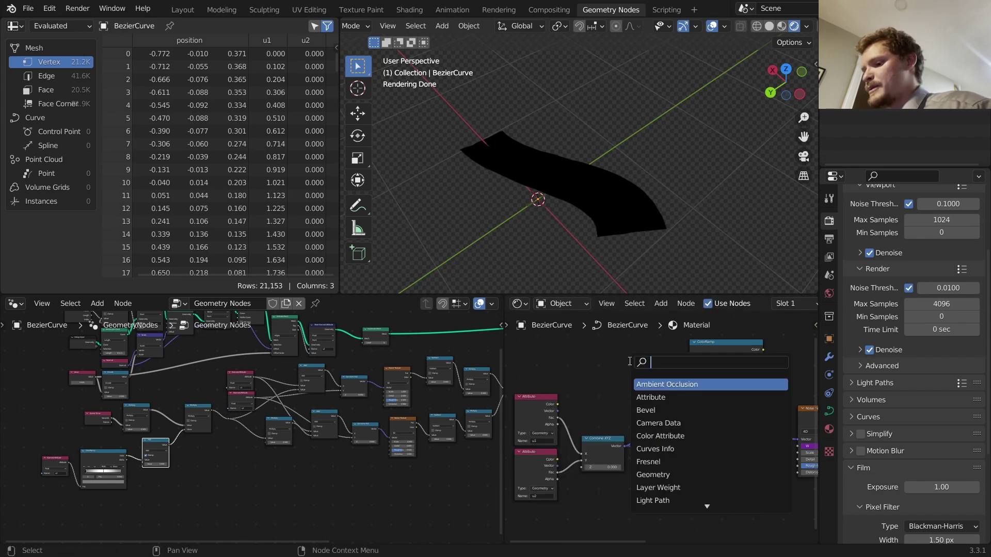
type("noi")
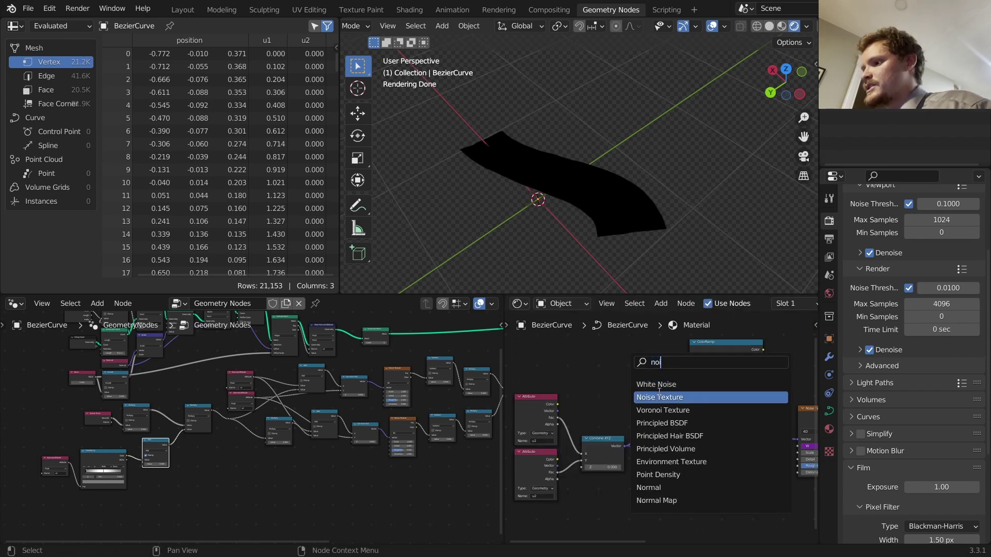
left_click(658, 395)
left_click(600, 379)
right_click_drag(600, 380, 674, 416, "alt")
scroll(658, 423, "up", 1)
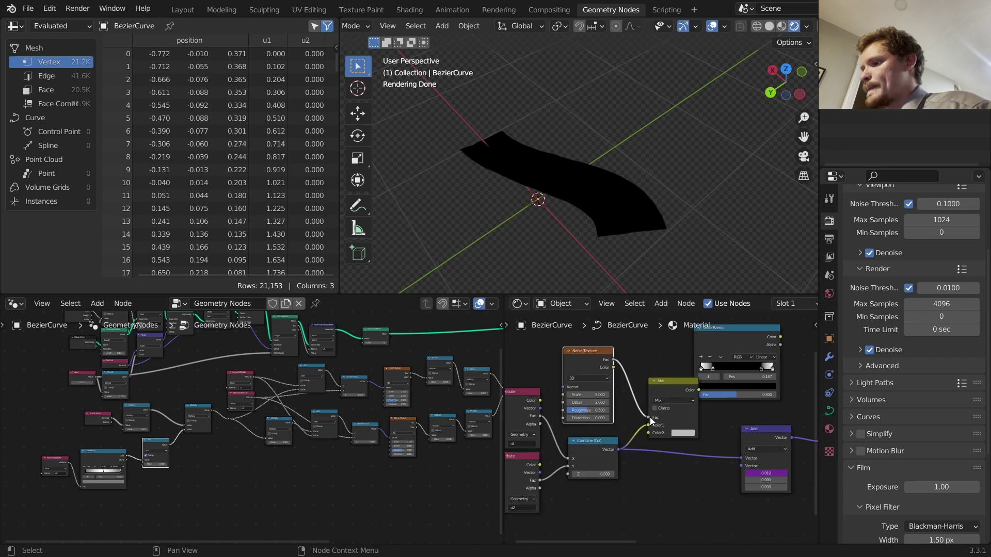
left_click_drag(648, 417, 563, 377)
Step: Switch the Mix node's blending mode to Linear Light and connect its Color output to the ColorRamp's Fac input
scroll(669, 382, "up", 2)
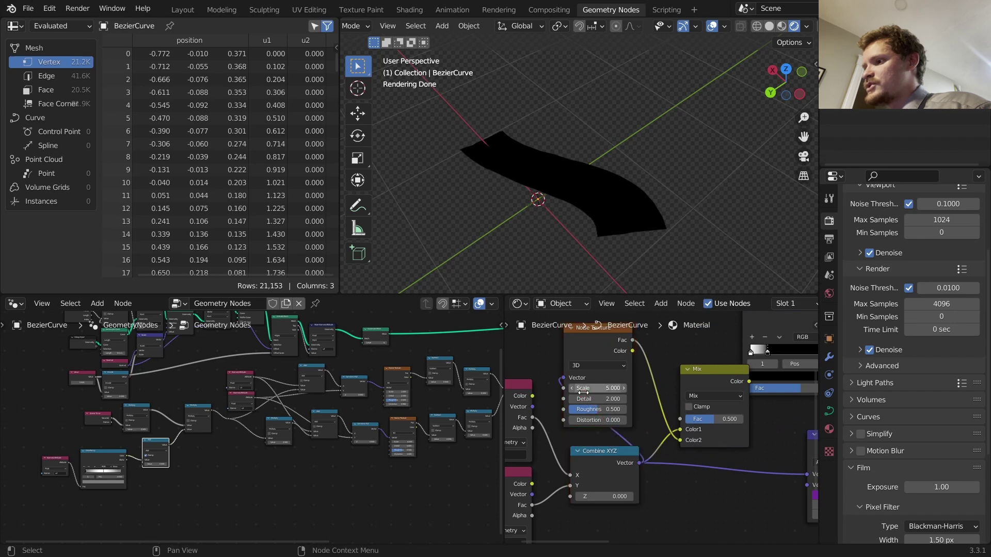
middle_click_drag(720, 395, 624, 414)
left_click(611, 421)
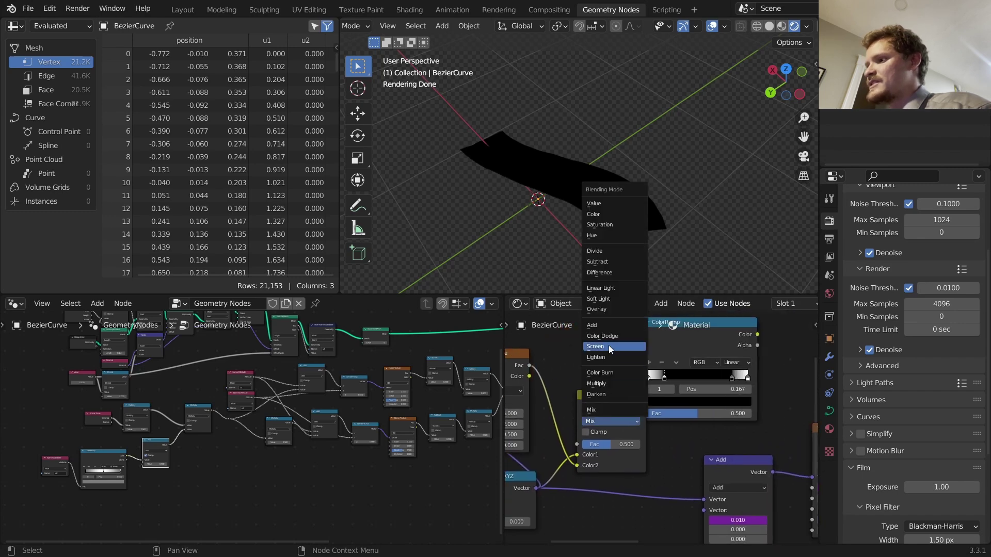
left_click(603, 289)
left_click_drag(664, 323, 695, 320)
left_click_drag(646, 406, 675, 410)
Step: Try a Scale of 18.7 on the new Noise Texture
middle_click_drag(554, 433, 669, 396)
left_click_drag(609, 376, 640, 376)
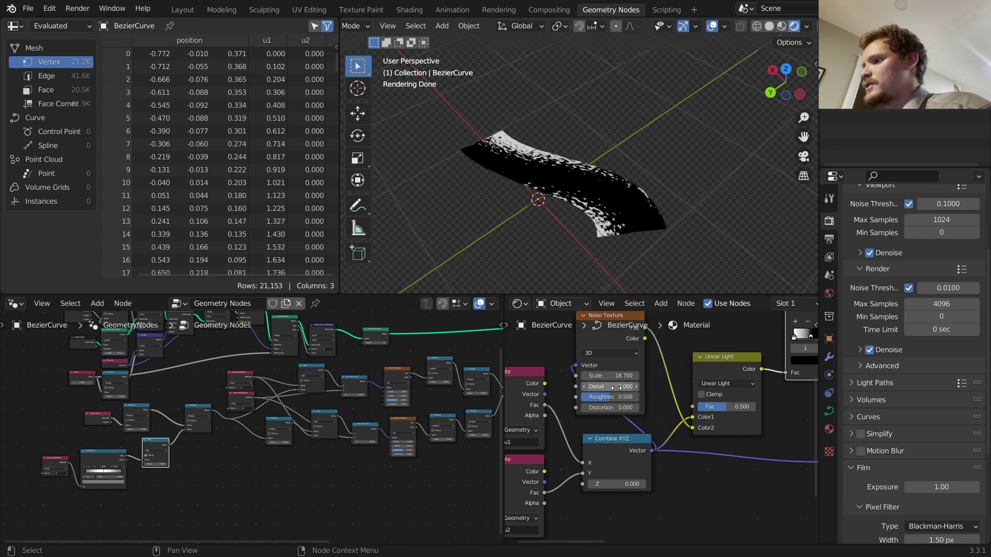
scroll(614, 388, "down", 5)
Step: Add a Separate XYZ node after the Linear Light node and connect its Y output to the ColorRamp's Fac input
middle_click_drag(716, 395, 591, 419)
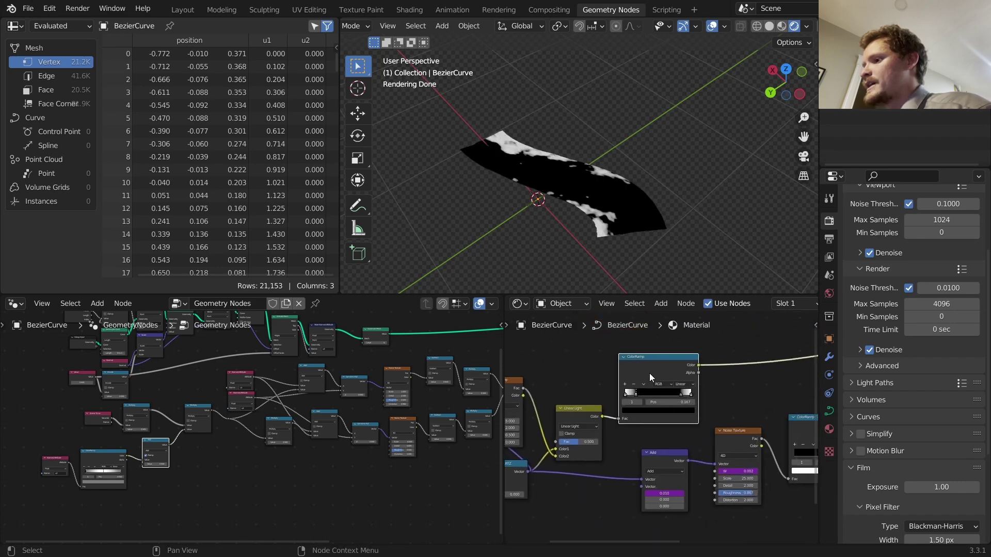
key("shift+a")
left_click(684, 362)
type("se")
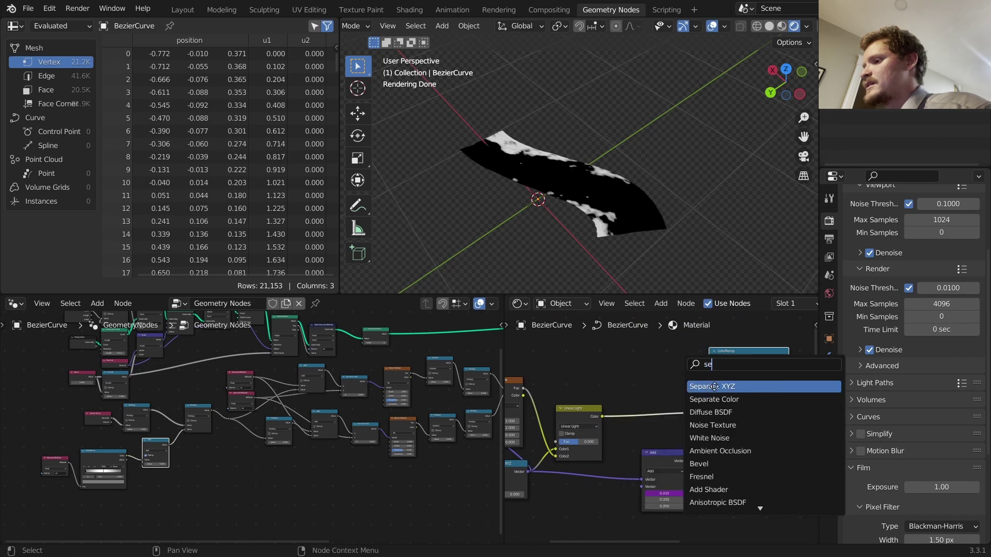
left_click(712, 386)
left_click(616, 368)
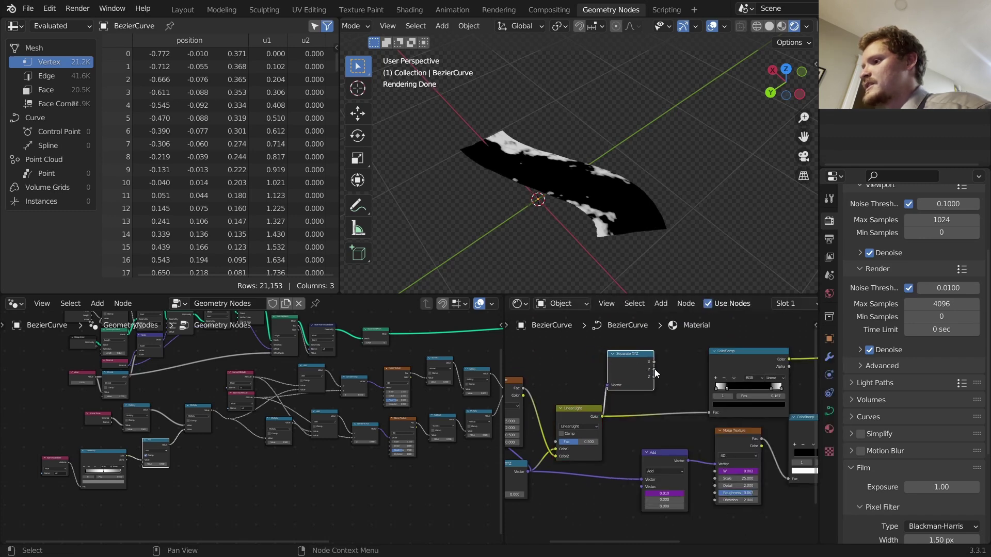
left_click_drag(654, 369, 709, 413)
scroll(550, 184, "up", 1)
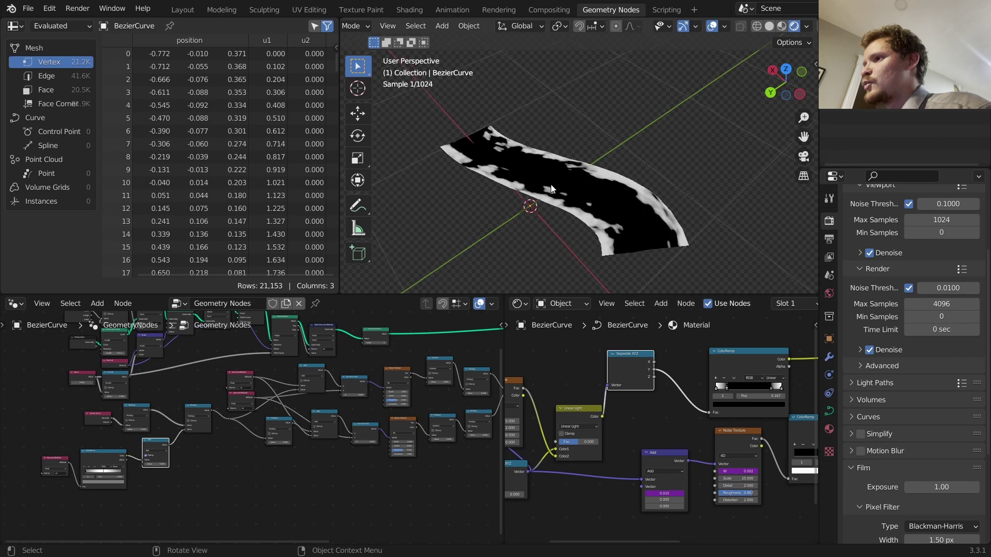
Step: Set the Linear Light factor to 0.247 and play the animation briefly to preview the river's edges
scroll(550, 184, "up", 2)
middle_click_drag(571, 424, 630, 404)
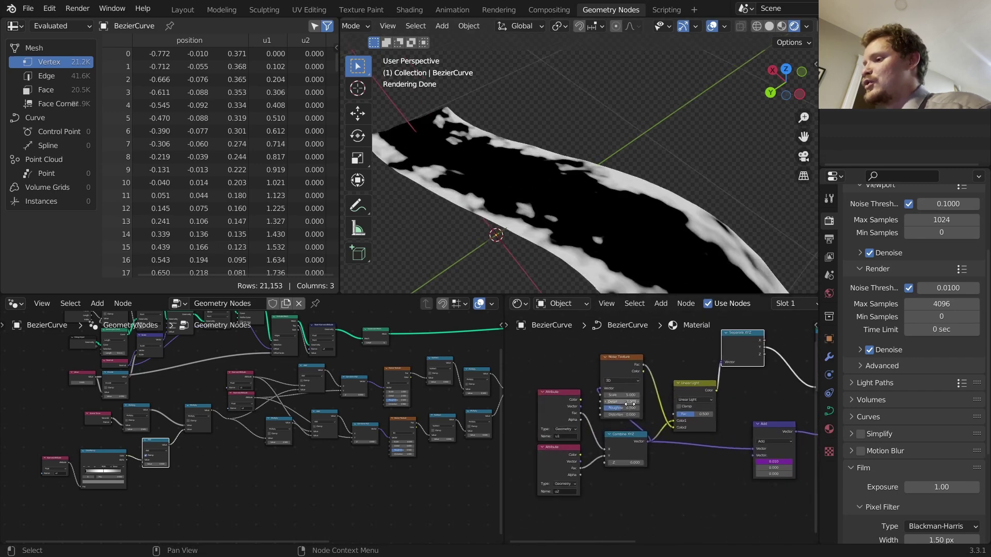
scroll(623, 439, "up", 1)
left_click_drag(623, 438, 626, 443)
mouse_move(700, 409)
left_mouse_down()
mouse_move(677, 408)
mouse_move(695, 409)
left_mouse_up()
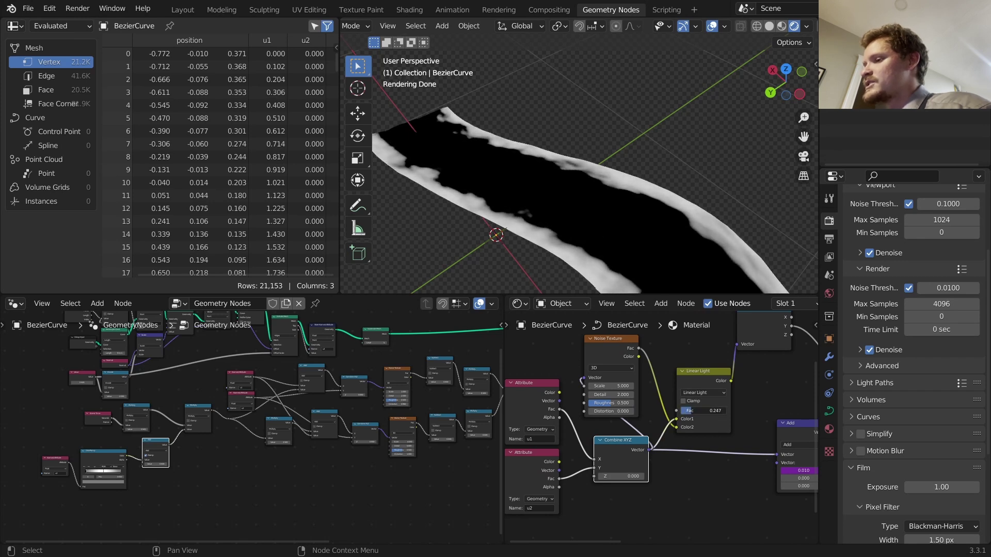
key("space")
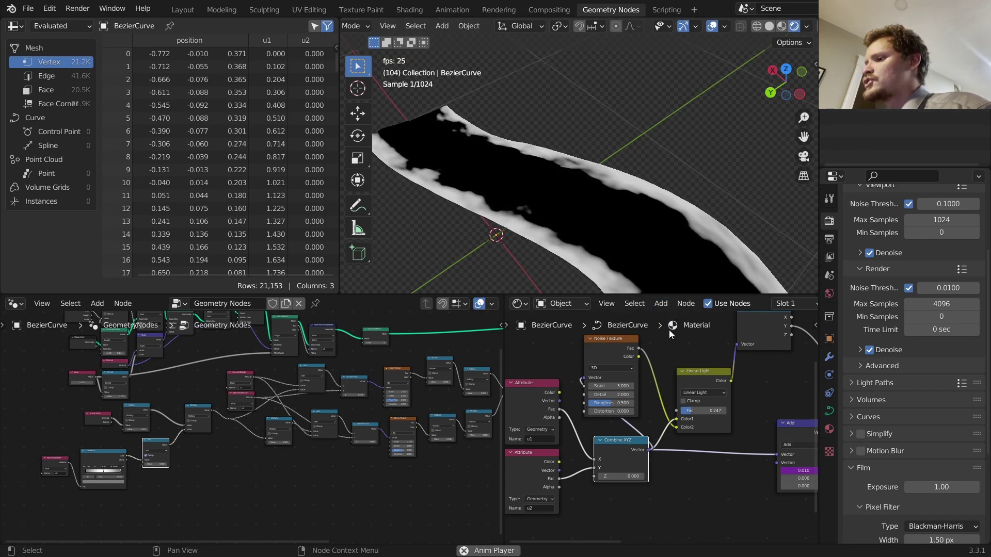
key("space")
Step: Move the Attribute and Combine XYZ nodes aside and insert a duplicate of the vector Add node before the new Noise Texture
scroll(669, 333, "down", 2)
left_click_drag(539, 479, 634, 435)
key("g")
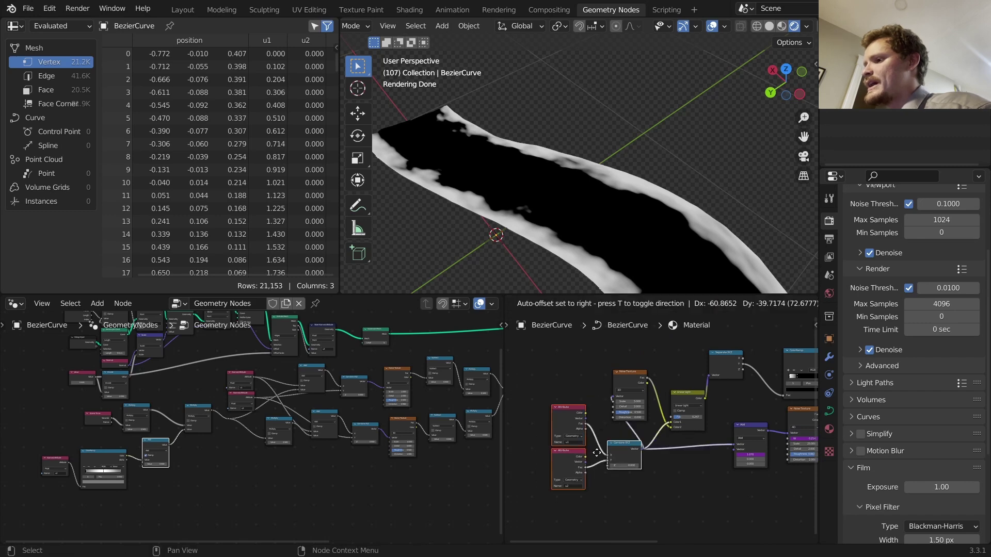
left_click(537, 464)
left_click(660, 480)
key("shift+d")
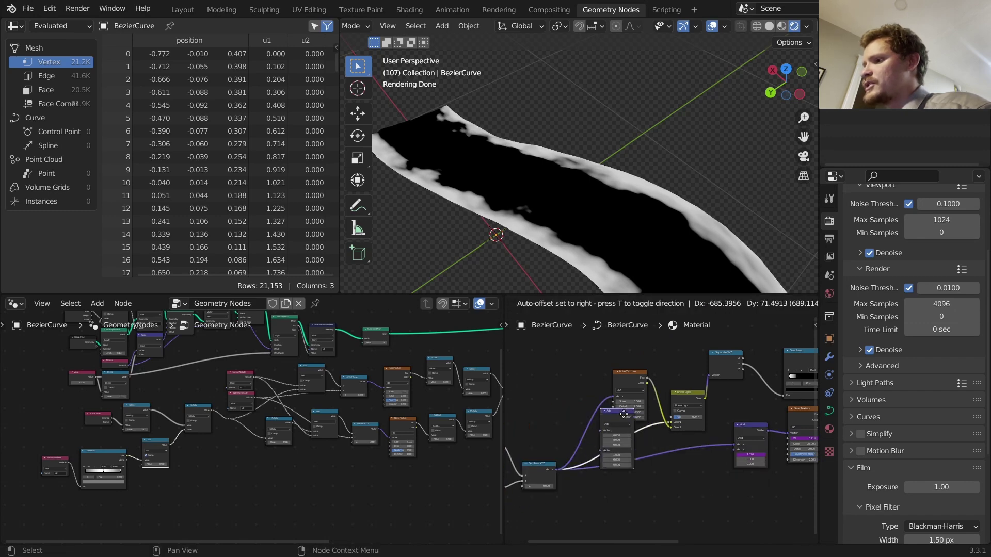
left_click(588, 403)
Step: Drive the duplicated Add node's X value with #frame/200 and play the animation
scroll(588, 424, "up", 2)
left_click_drag(570, 425, 646, 424, "shift")
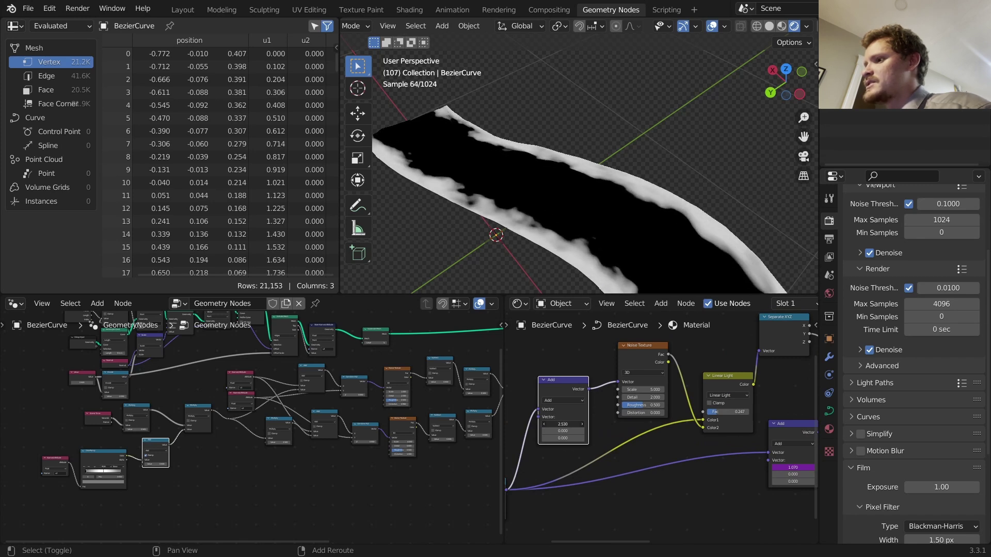
left_click(573, 424)
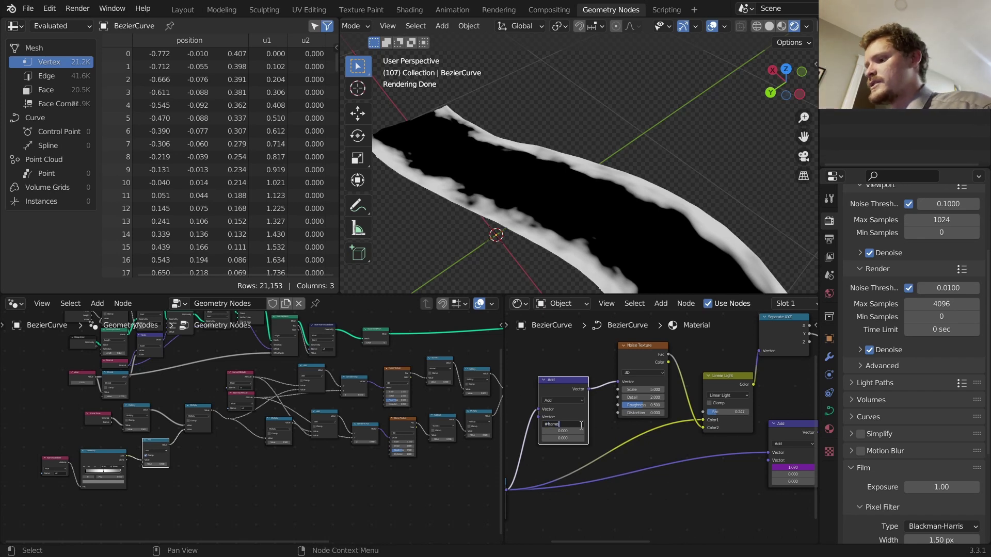
type("#frame/200")
key("Return")
key("space")
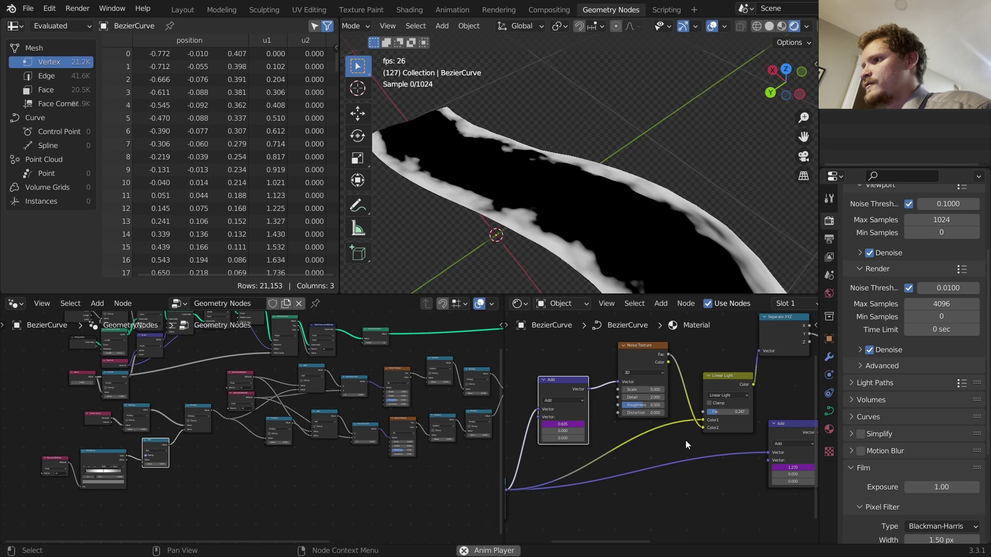
middle_click_drag(700, 427, 612, 420)
Step: Preview the 4D Noise Texture, the edge-foam ColorRamp during playback and the 4D noise's ColorRamp in turn on the river surface
left_click(793, 399, "ctrl+shift")
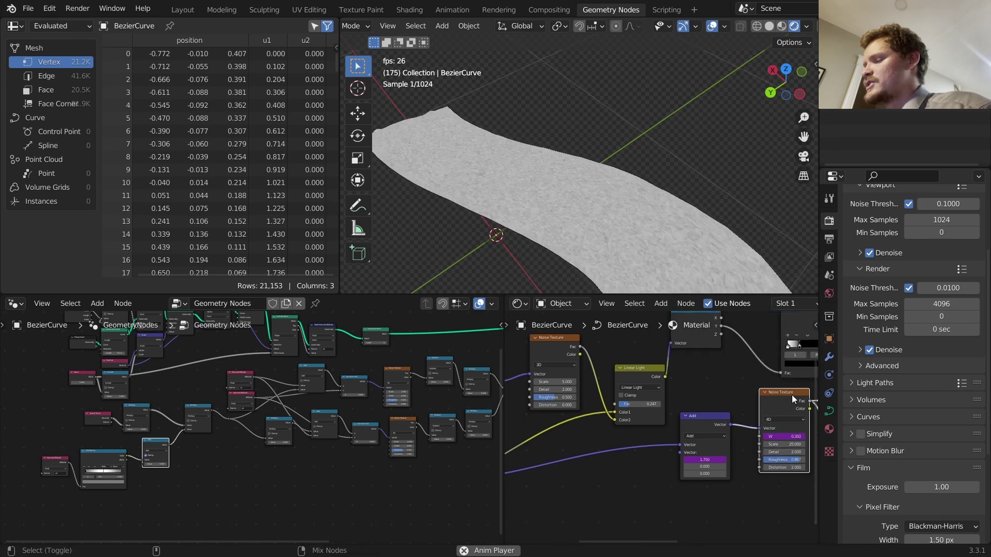
key("space")
scroll(753, 398, "down", 7)
middle_click_drag(753, 398, 624, 396)
left_click(625, 361, "ctrl+shift")
key("space")
scroll(654, 370, "up", 1)
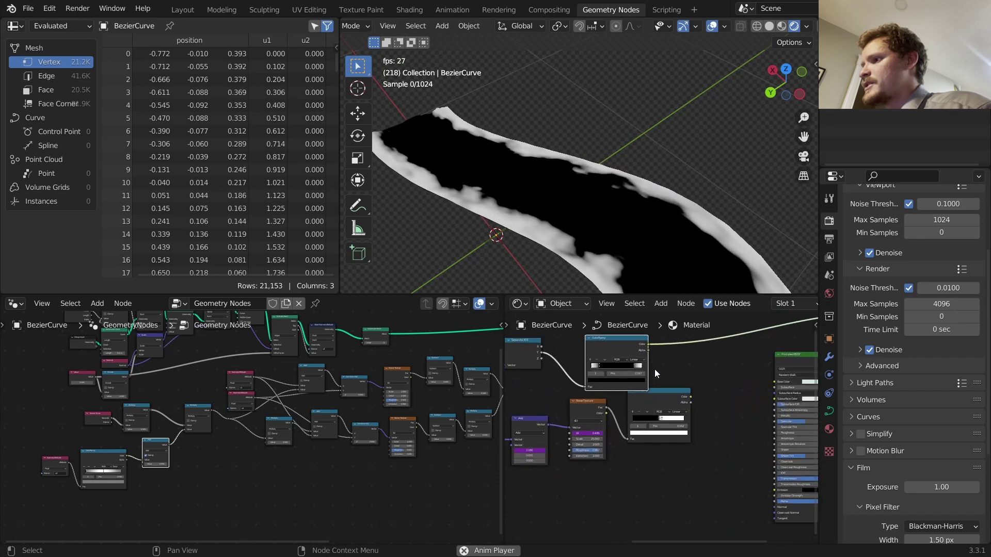
key("space")
left_click(668, 410, "ctrl+shift")
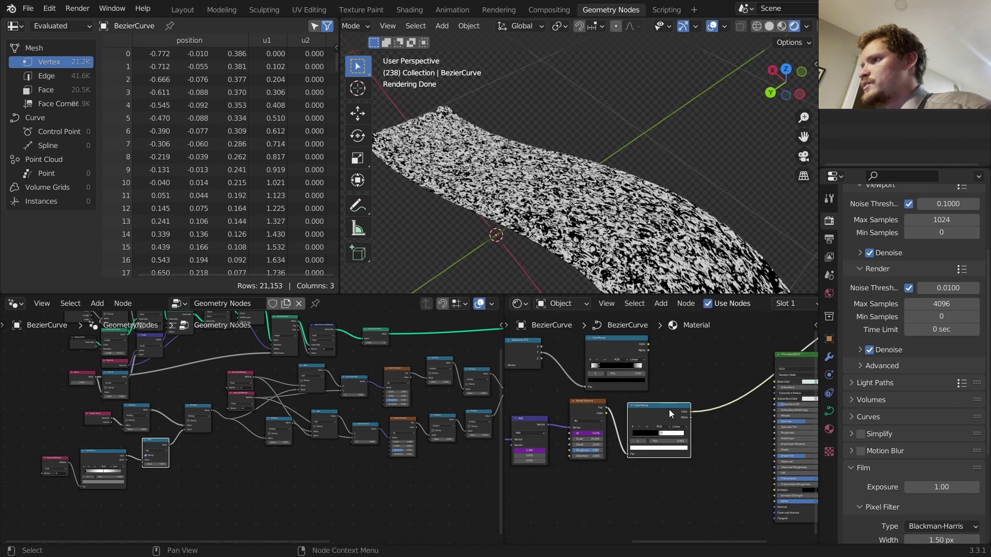
Step: Add a Multiply Math node after the 4D noise's ColorRamp, link the edge-foam ColorRamp into its second value, and play the animation briefly
key("shift+a")
left_click(692, 391)
type("m")
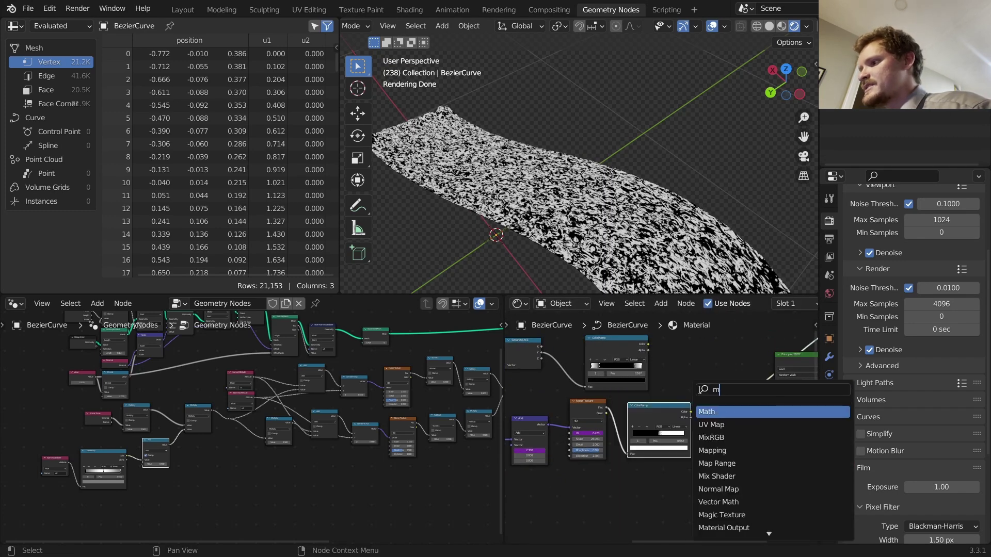
key("Return")
left_click(719, 394)
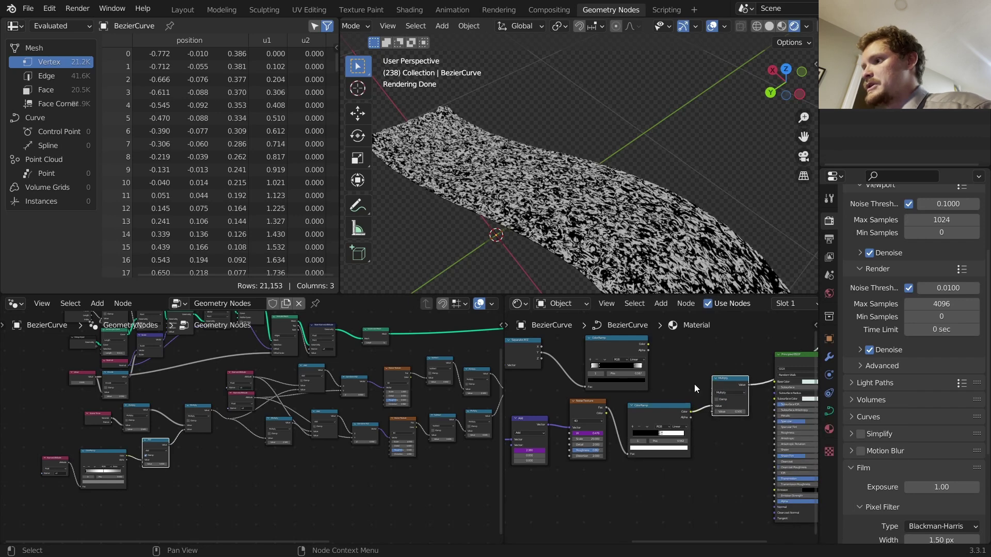
left_click_drag(647, 344, 713, 410)
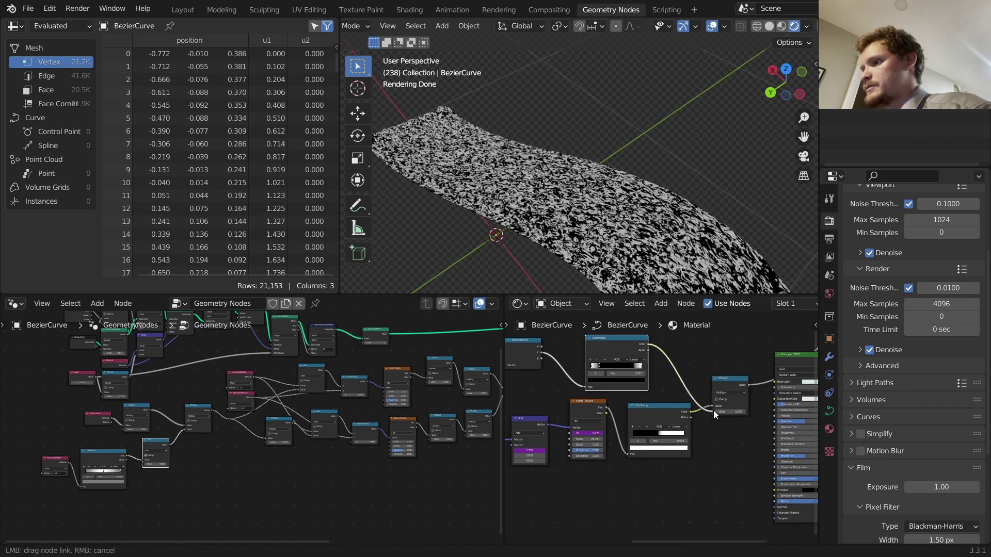
key("space")
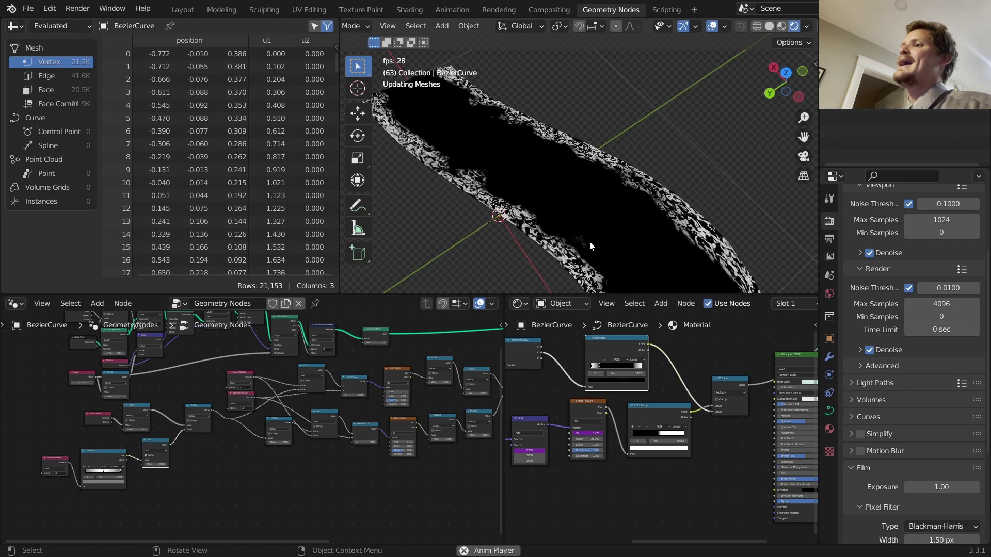
key("space")
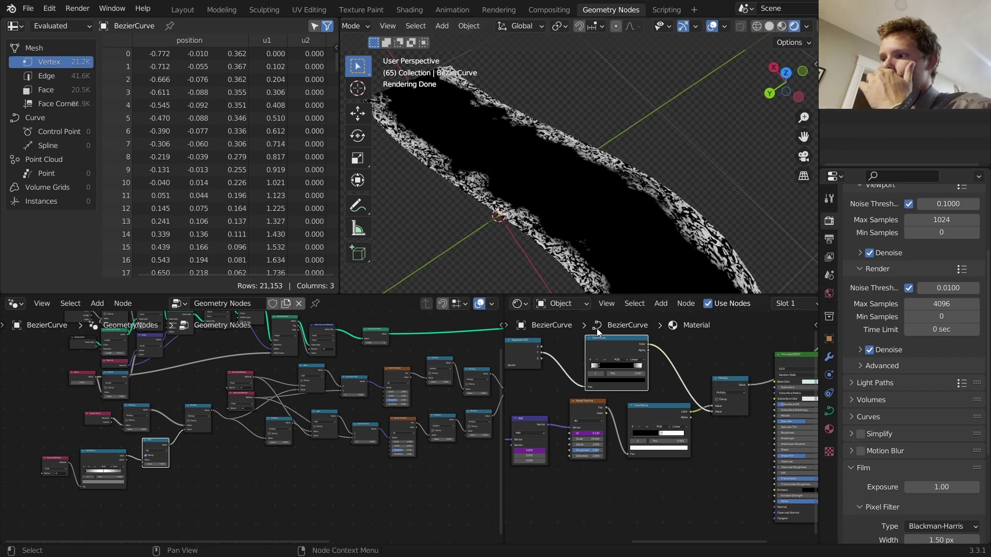
Step: Set the distorting 3D Noise Texture's Detail to 4, Roughness to 0.780 and Distortion to 2.5, and play the animation
middle_click_drag(596, 333, 725, 316)
scroll(630, 411, "up", 3)
middle_click_drag(600, 387, 663, 428)
scroll(663, 428, "up", 3)
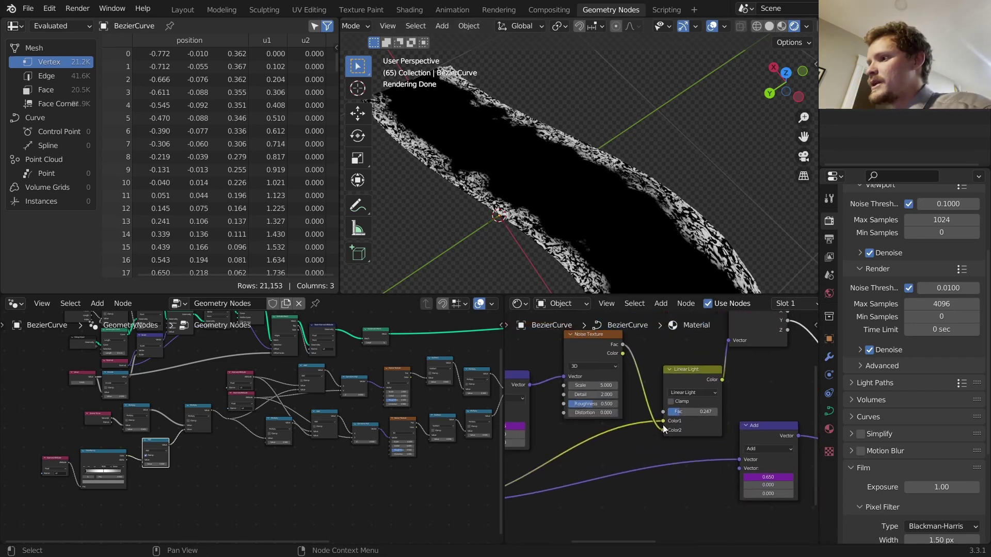
left_click_drag(663, 425, 663, 429)
scroll(663, 430, "up", 2)
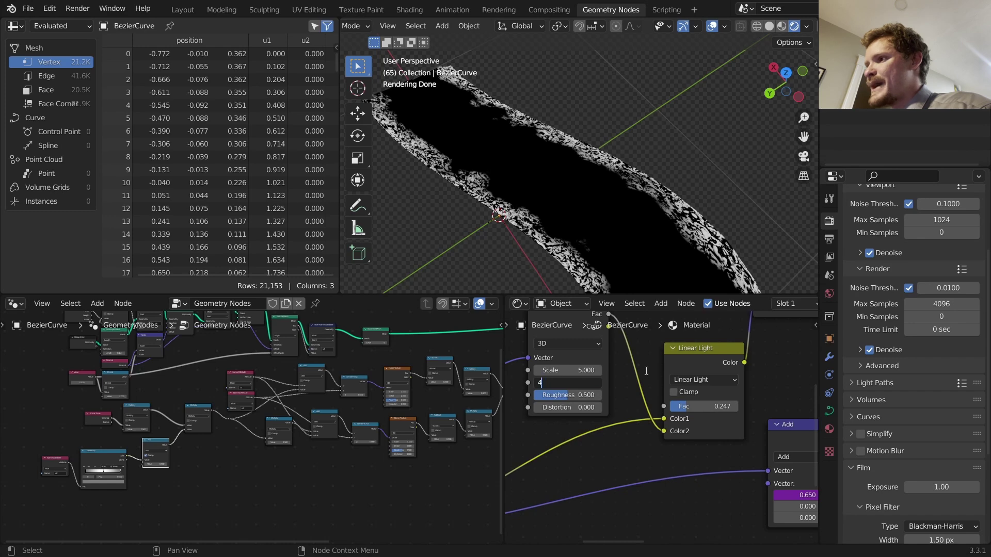
key("Return")
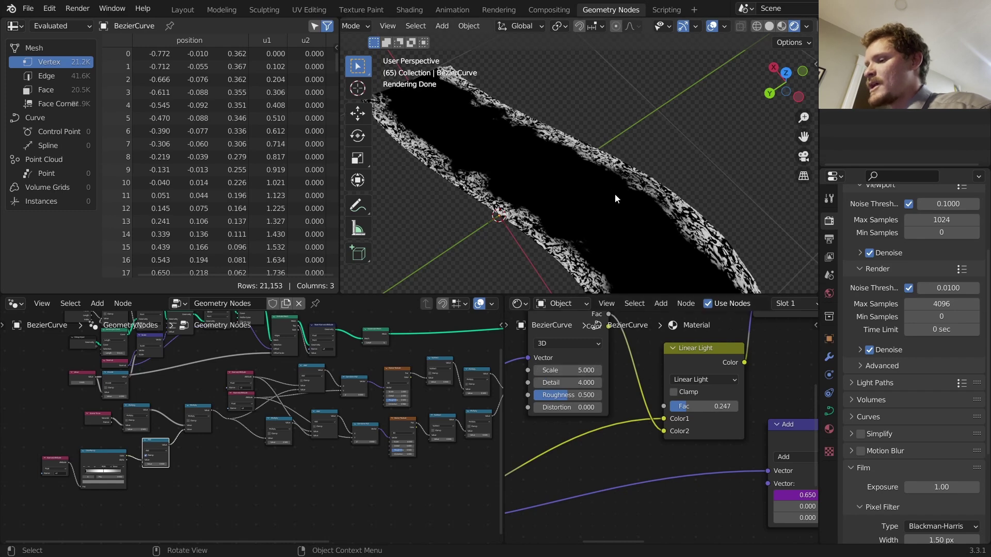
left_click_drag(570, 401, 598, 407)
key("space")
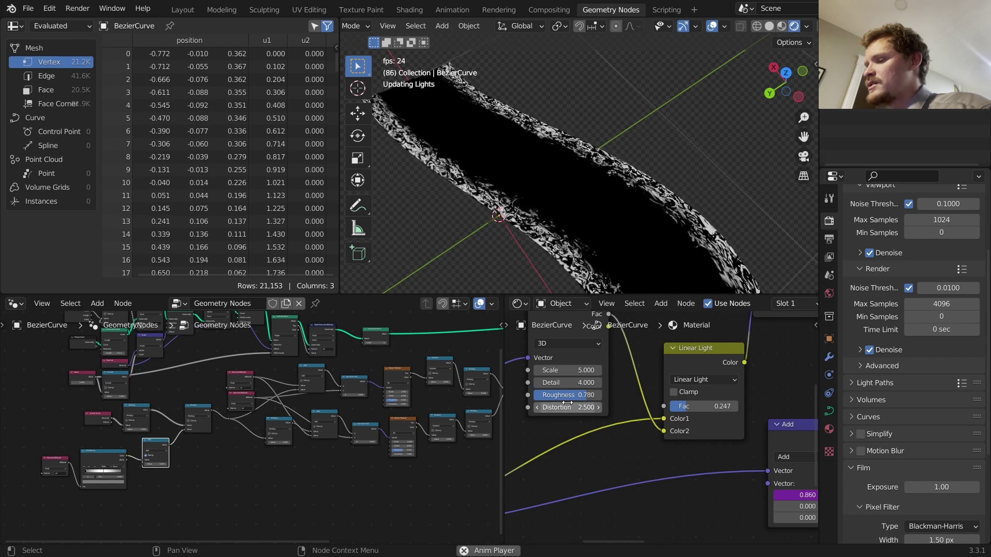
Step: Set the 3D Noise Texture's Scale to 2 and play the animation briefly to check the foam edges
left_click_drag(570, 370, 594, 370)
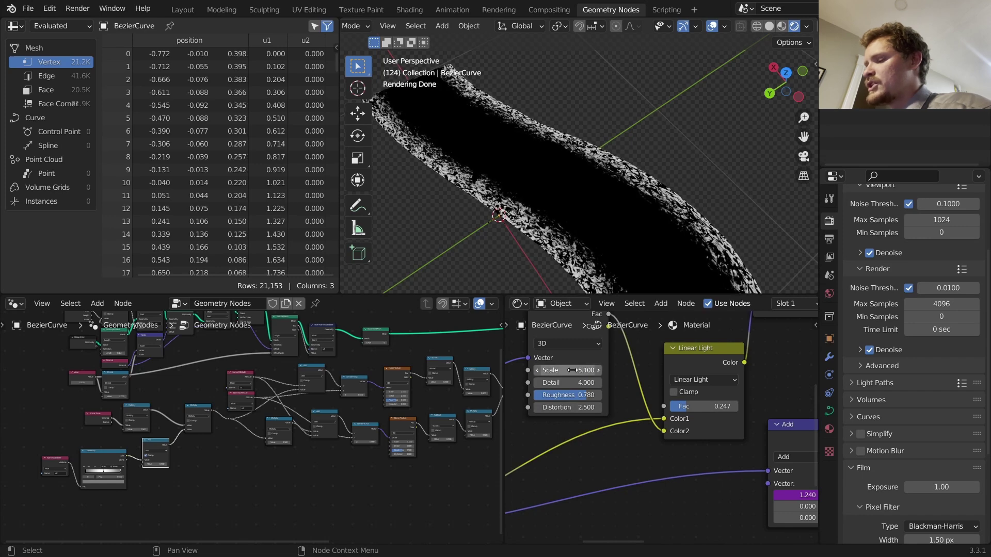
key("ctrl+z")
type("2")
key("Return")
key("space")
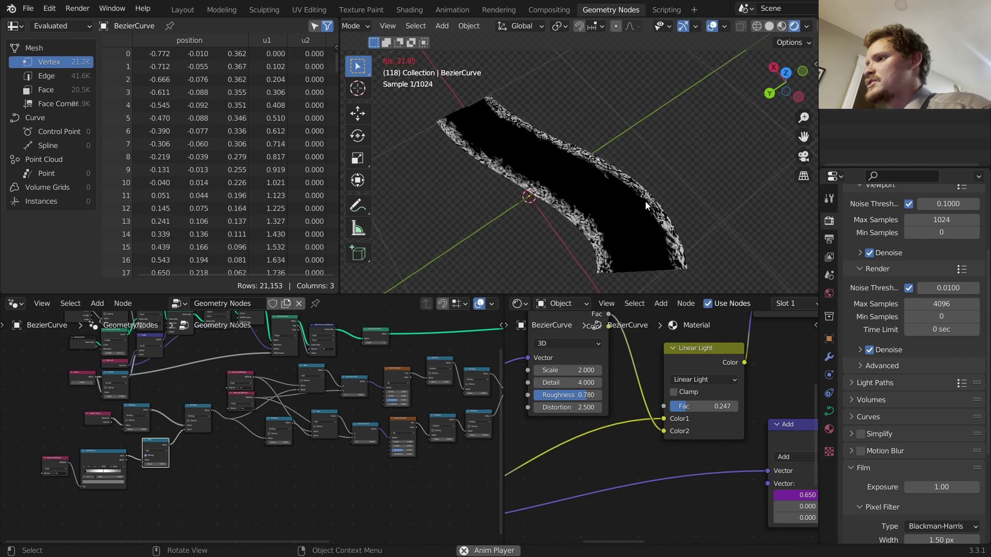
key("space")
Step: Raise the Linear Light factor to 0.767 and inspect the foam along the river's edges during playback
left_click_drag(689, 410, 722, 406)
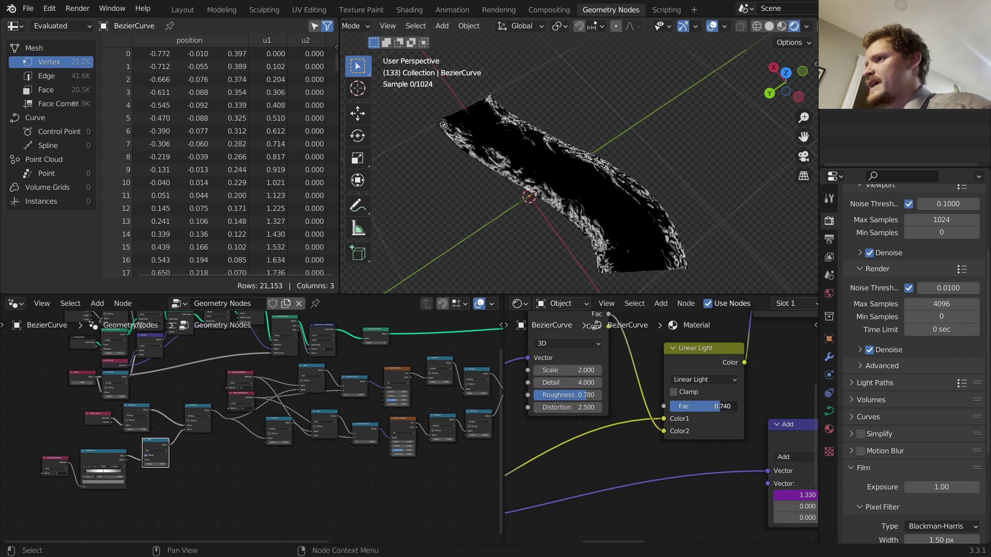
key("space")
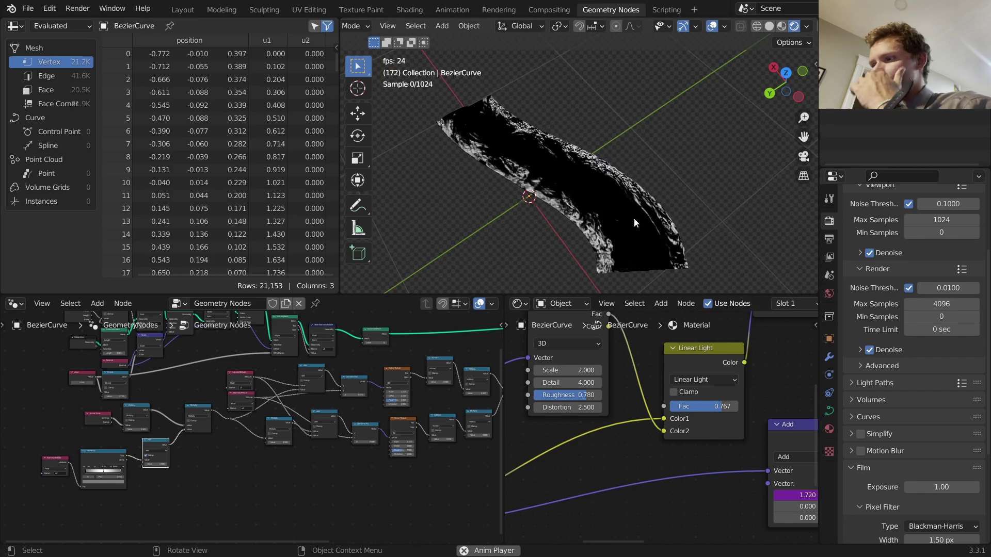
scroll(670, 227, "up", 4)
scroll(670, 228, "down", 1)
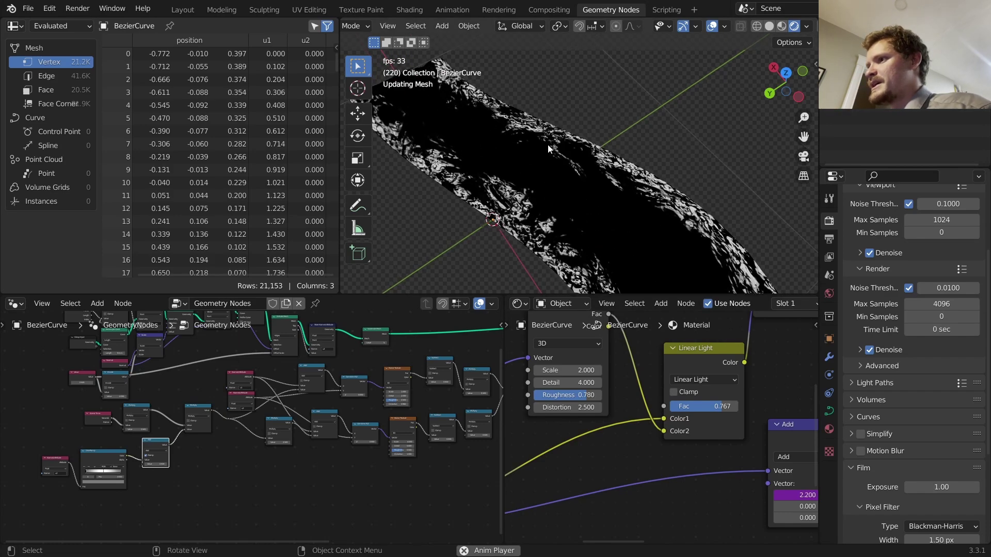
key("d")
left_click_drag(548, 146, 581, 182)
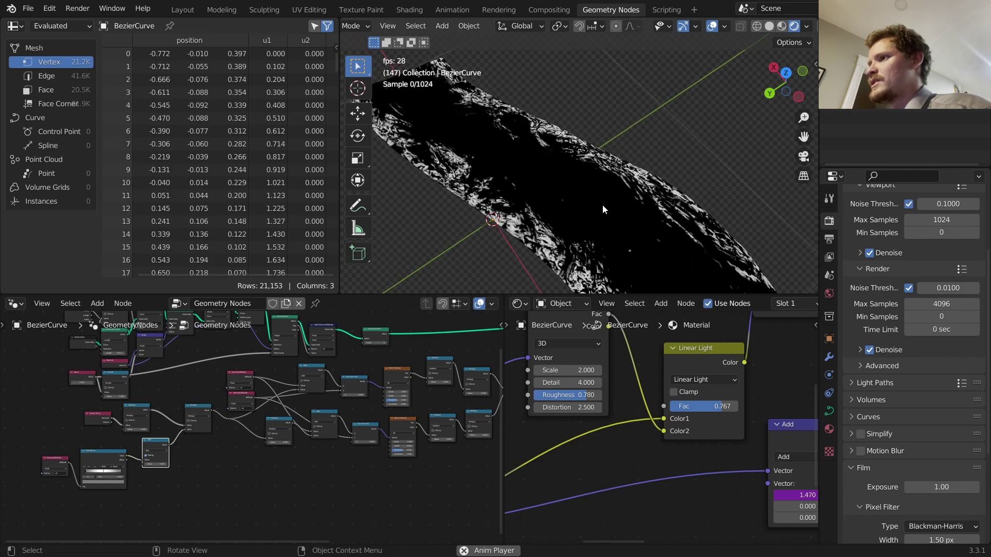
Step: Stop the playback and reconnect the Principled BSDF to the Material Output
scroll(686, 375, "down", 2)
middle_click_drag(732, 396, 556, 420)
middle_click_drag(753, 391, 599, 364)
scroll(609, 392, "down", 1)
key("space")
left_click(732, 366, "ctrl+shift")
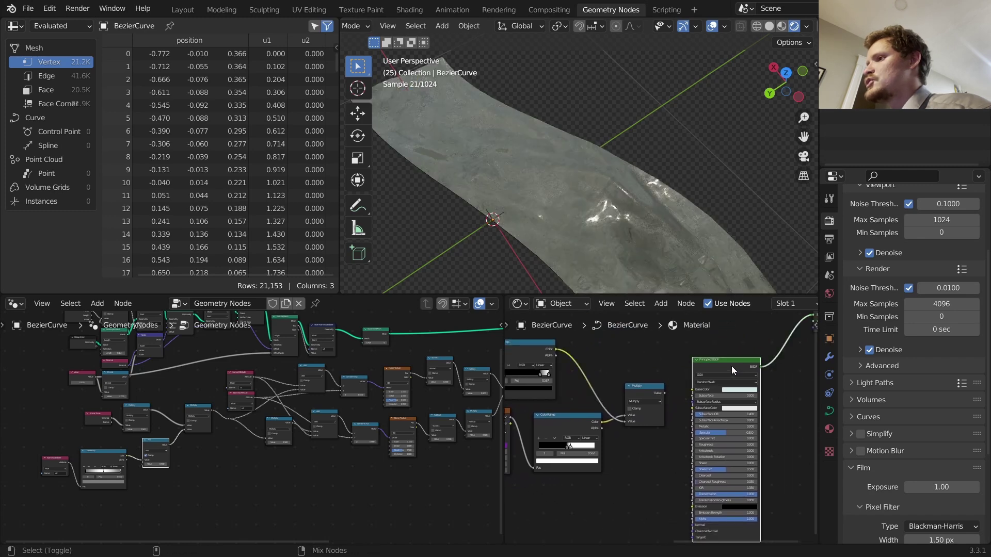
Step: Move the Principled BSDF and Material Output away from the Multiply node to make room for more nodes
middle_click_drag(700, 408, 692, 395)
scroll(671, 376, "up", 10)
middle_click_drag(650, 357, 607, 410)
scroll(608, 410, "down", 8)
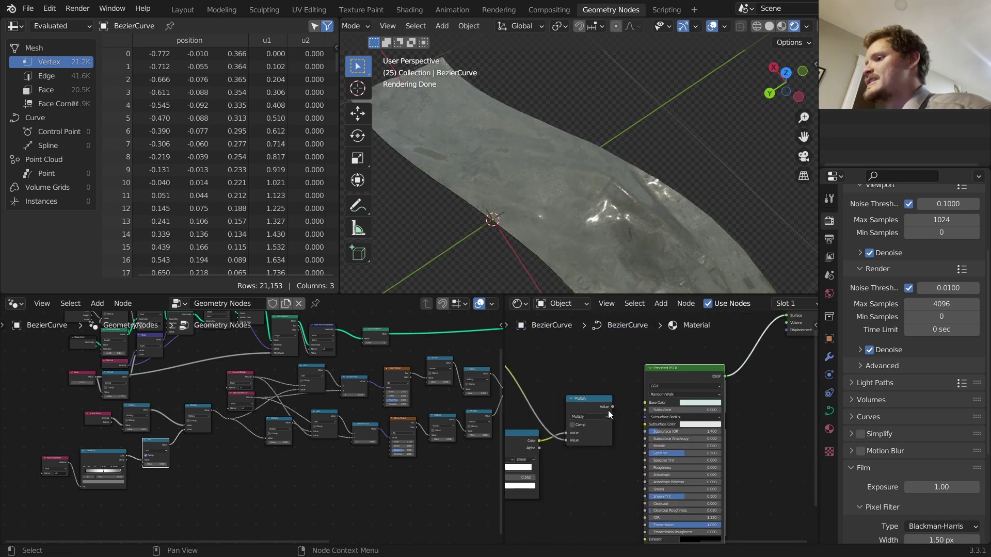
scroll(655, 421, "down", 6)
left_click_drag(774, 414, 676, 344)
key("g")
left_click(717, 353)
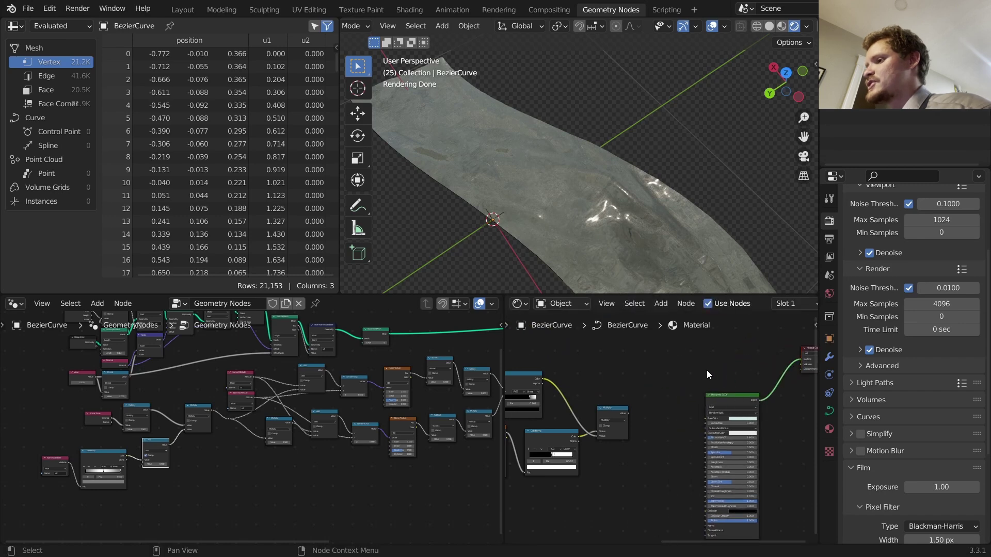
Step: Add a MixRGB node before the Principled BSDF and link the Multiply node's value to its Fac
scroll(686, 376, "up", 3)
key("shift+a")
left_click(660, 367)
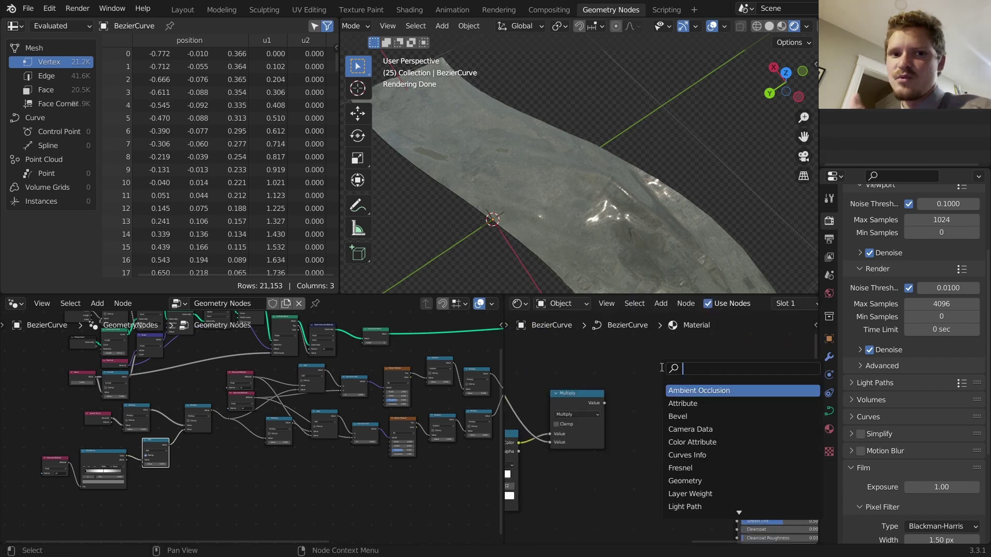
type("mix")
key("Return")
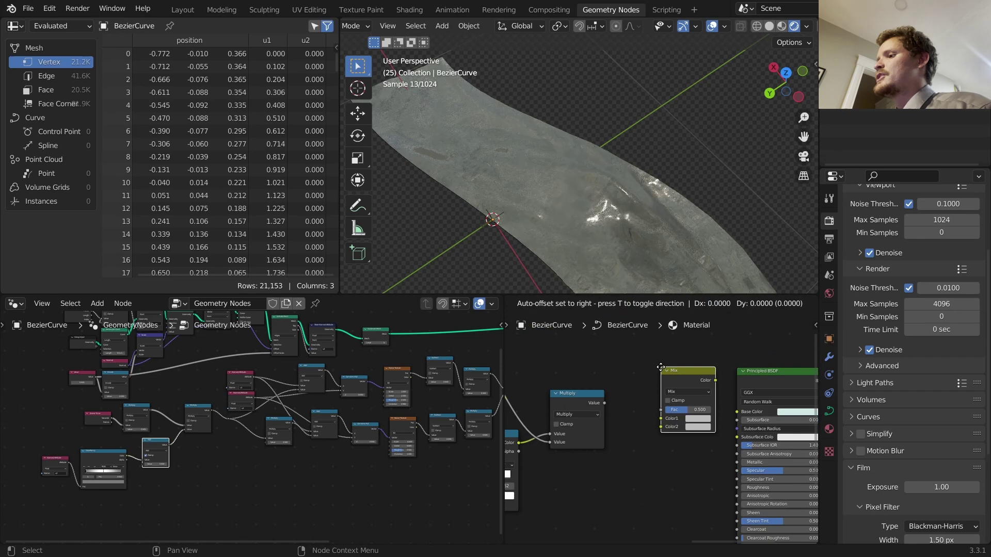
left_click(648, 362)
right_click_drag(577, 401, 660, 397, "alt")
middle_click_drag(703, 412, 640, 386)
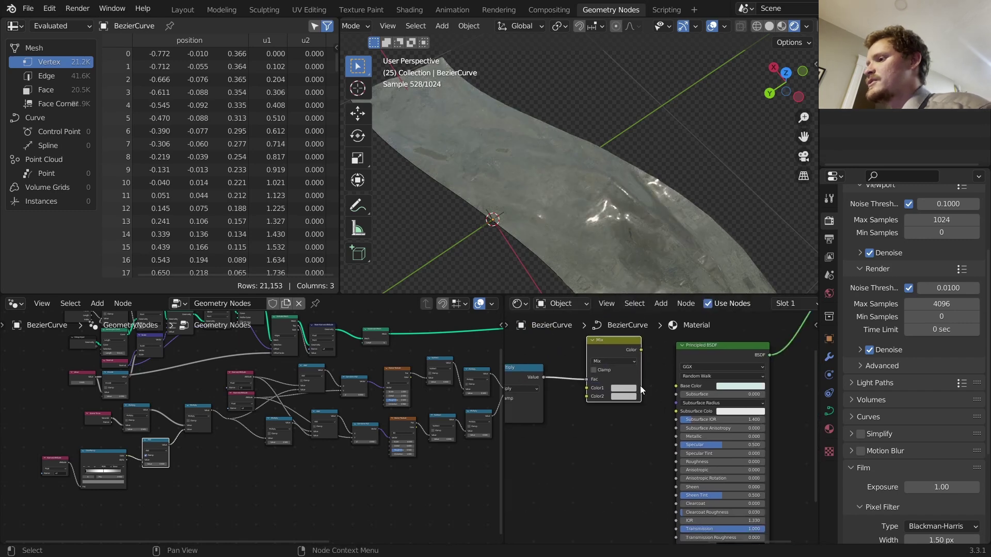
Step: Set the Mix node's Color1 to a darker version of the base color and Color2 to white, and link it to Base Color
scroll(729, 388, "up", 3)
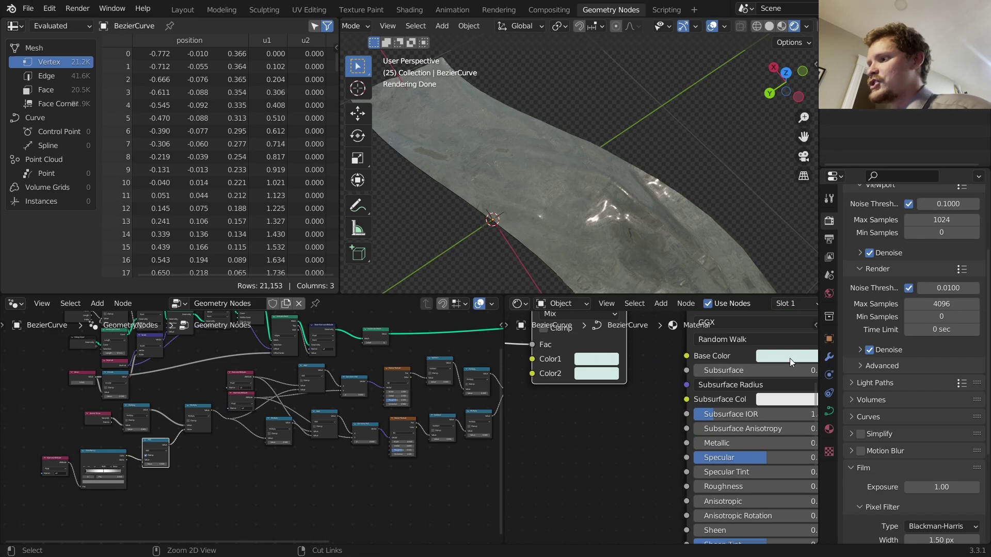
middle_click_drag(601, 368, 717, 423)
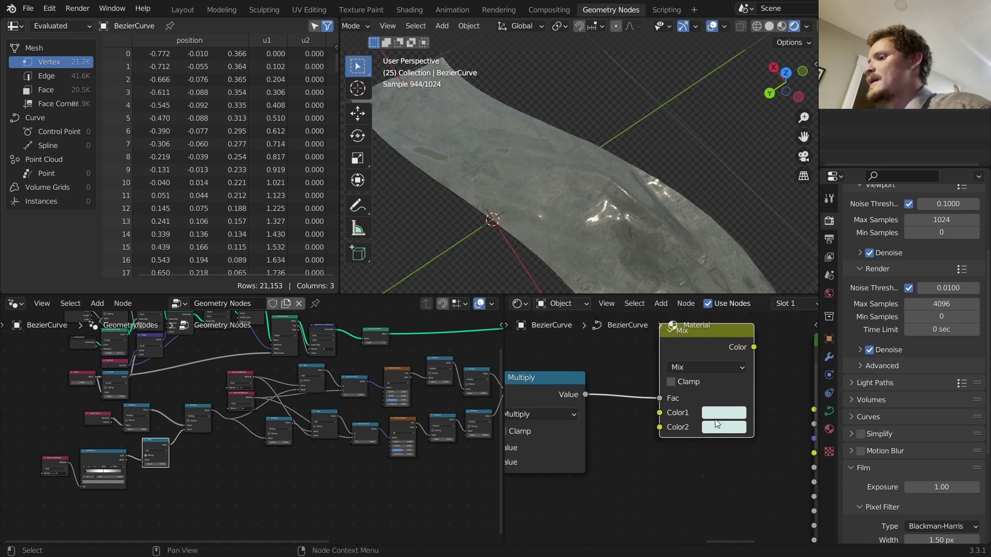
left_click(716, 424)
left_click(817, 244)
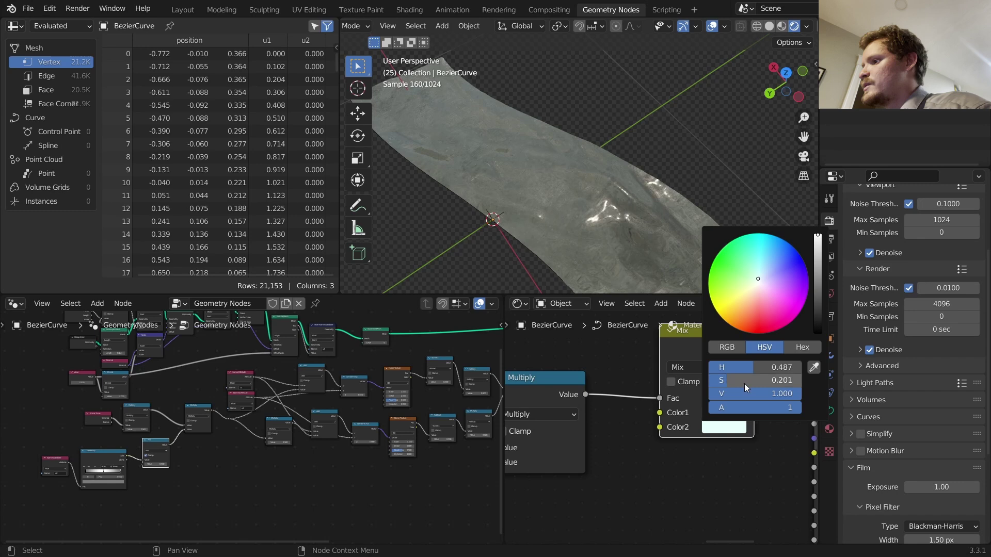
left_click(743, 414)
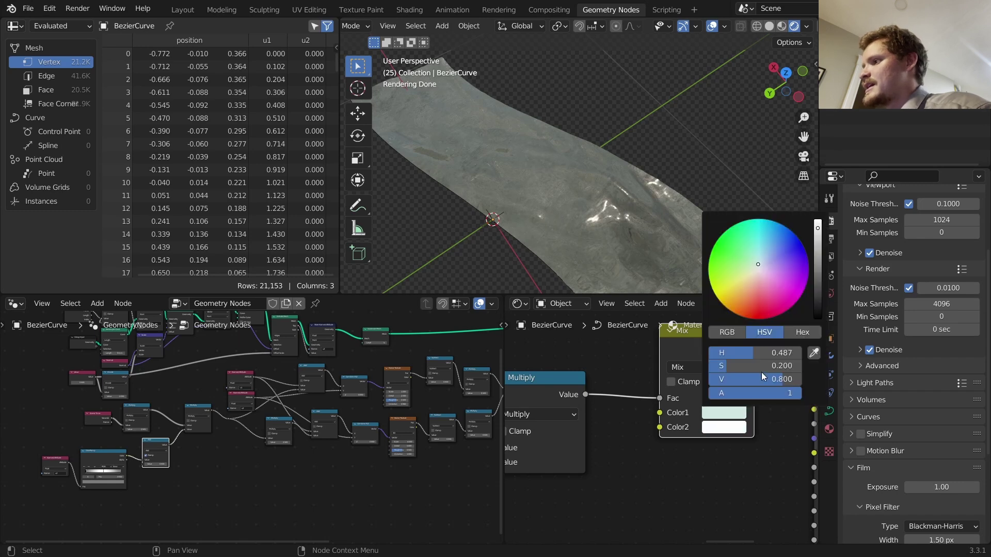
left_click(817, 253)
middle_click_drag(732, 382, 626, 411)
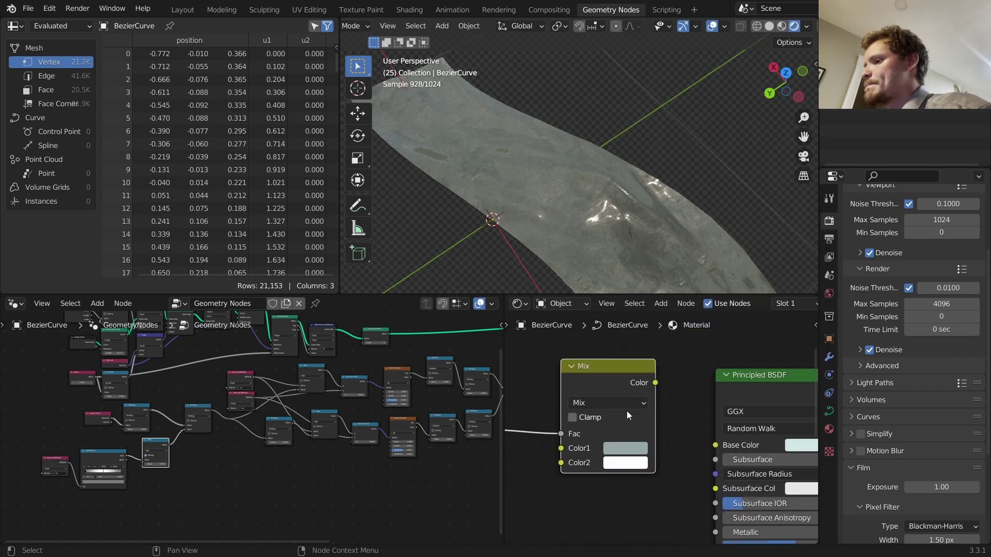
left_click_drag(656, 383, 715, 444)
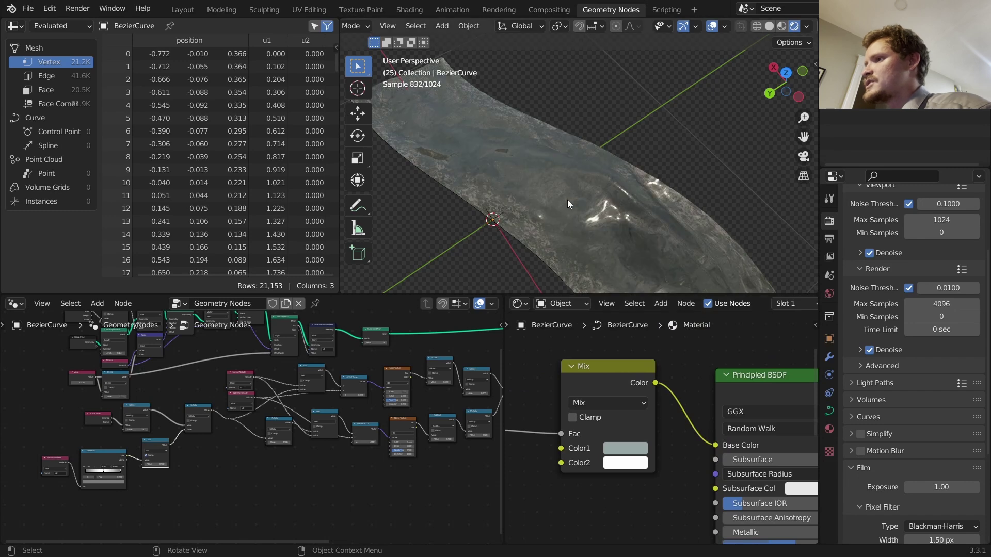
scroll(531, 232, "up", 2)
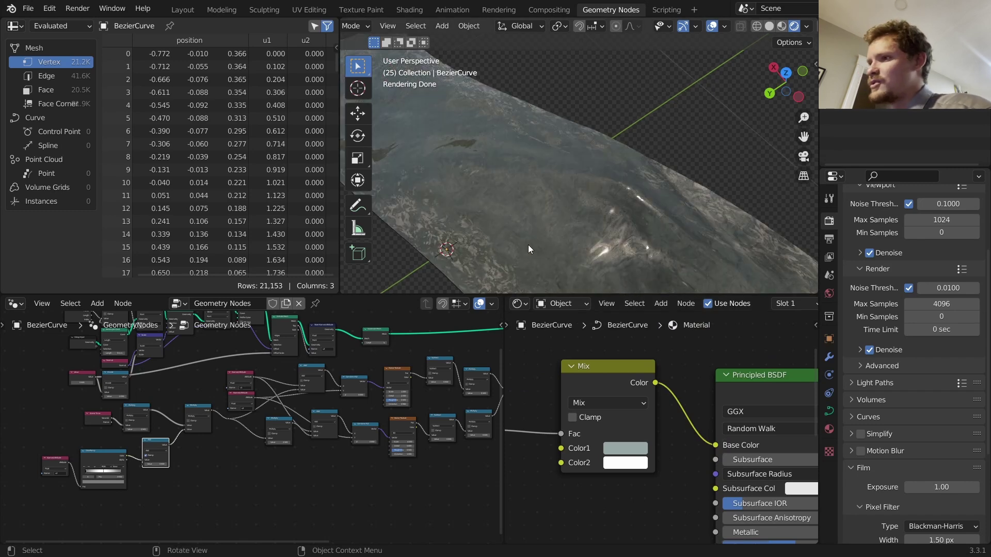
Step: Preview the Multiply foam mask, link its value to the Principled BSDF's Roughness, and return to previewing the full shader
scroll(570, 436, "down", 3)
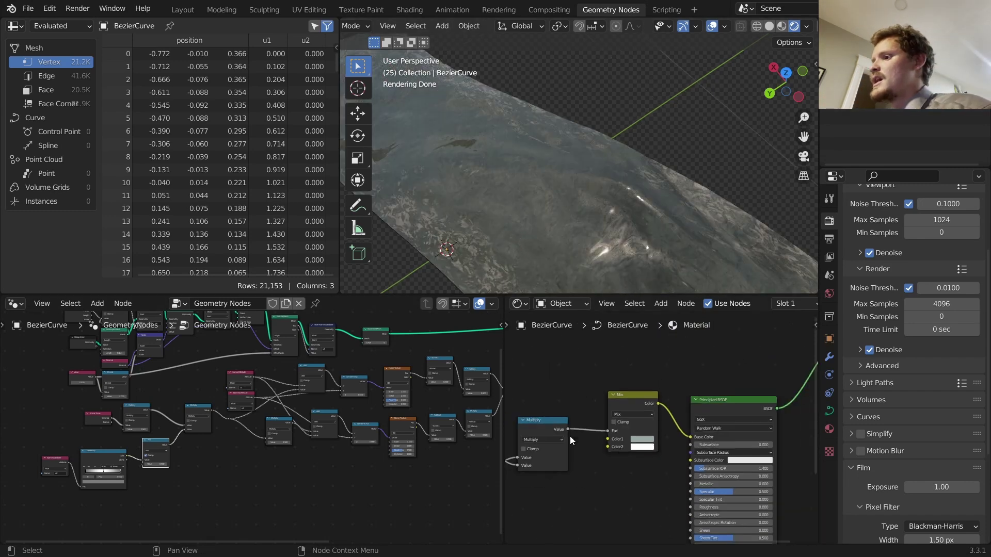
middle_click_drag(570, 435, 674, 396)
left_click(643, 373, "ctrl+shift")
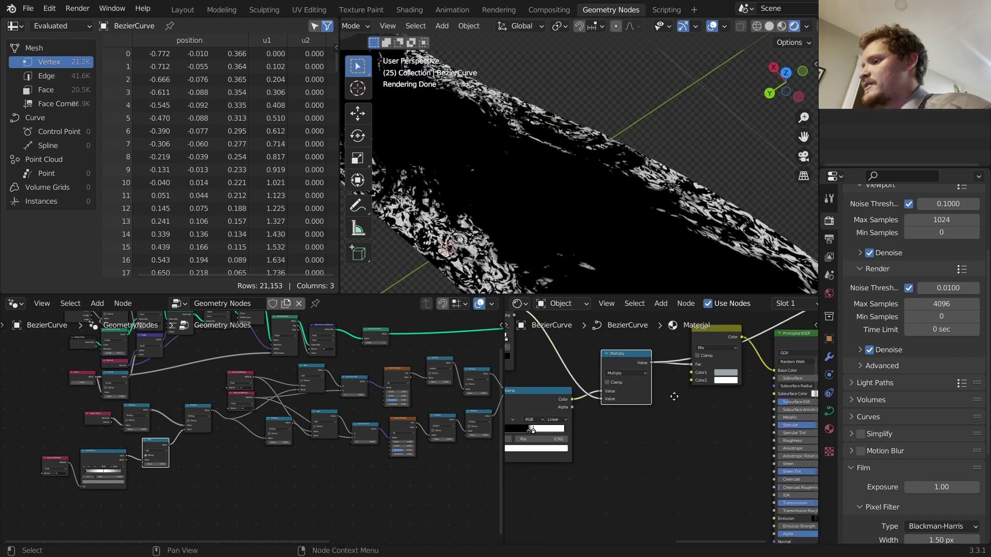
left_click_drag(653, 364, 777, 441)
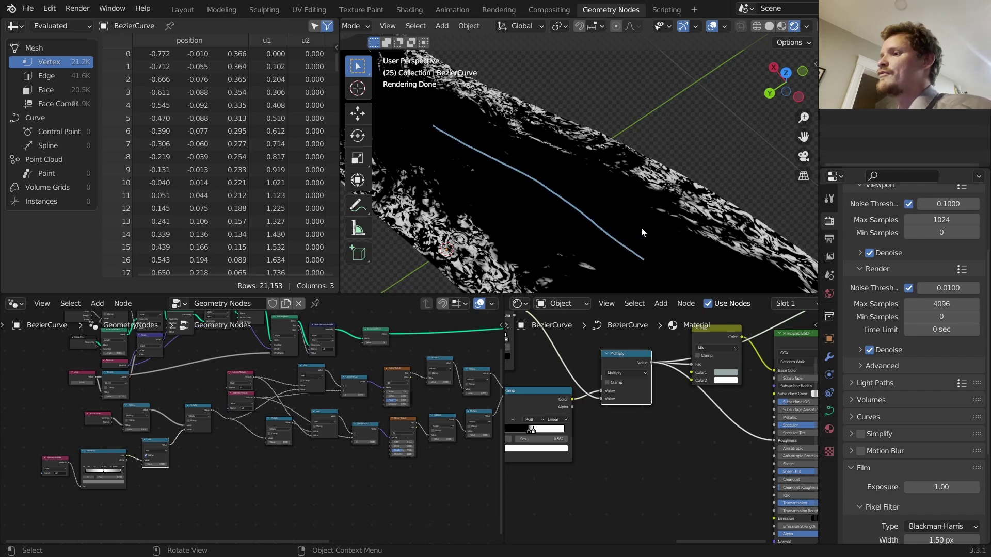
left_click(435, 224)
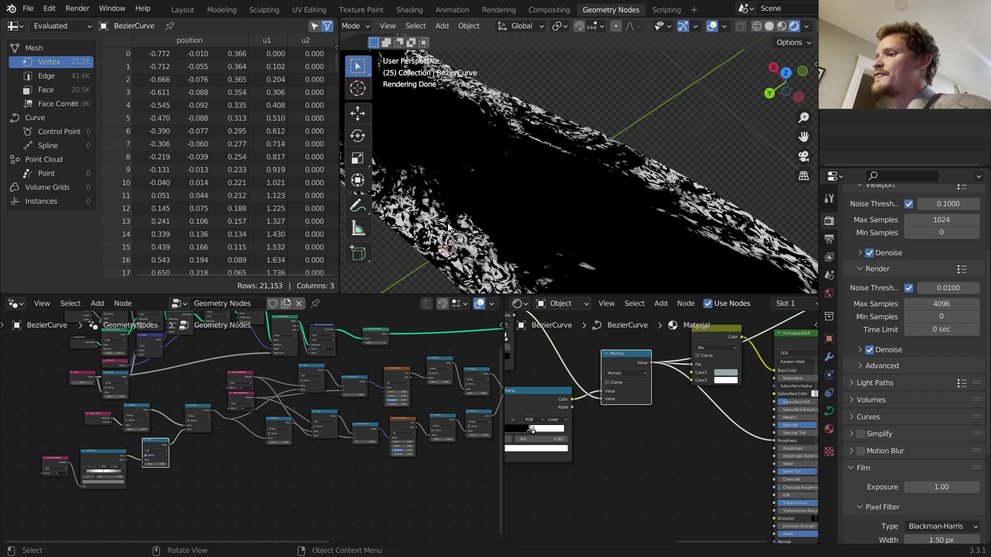
middle_click_drag(724, 380, 639, 385)
left_click(721, 351, "ctrl+shift")
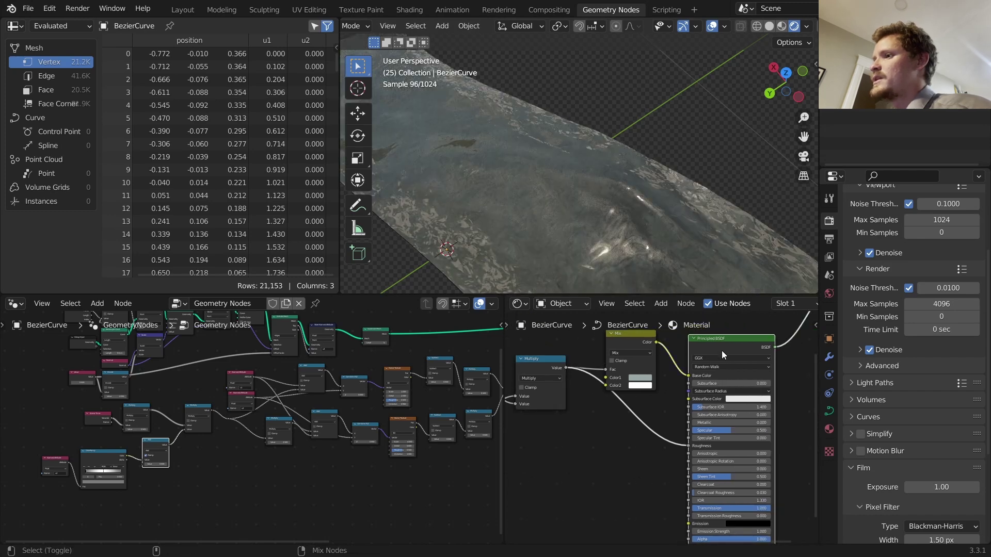
Step: Add a Bump node below the Multiply and Mix nodes, beside the Principled BSDF
middle_click_drag(705, 342, 742, 311)
key("shift+a")
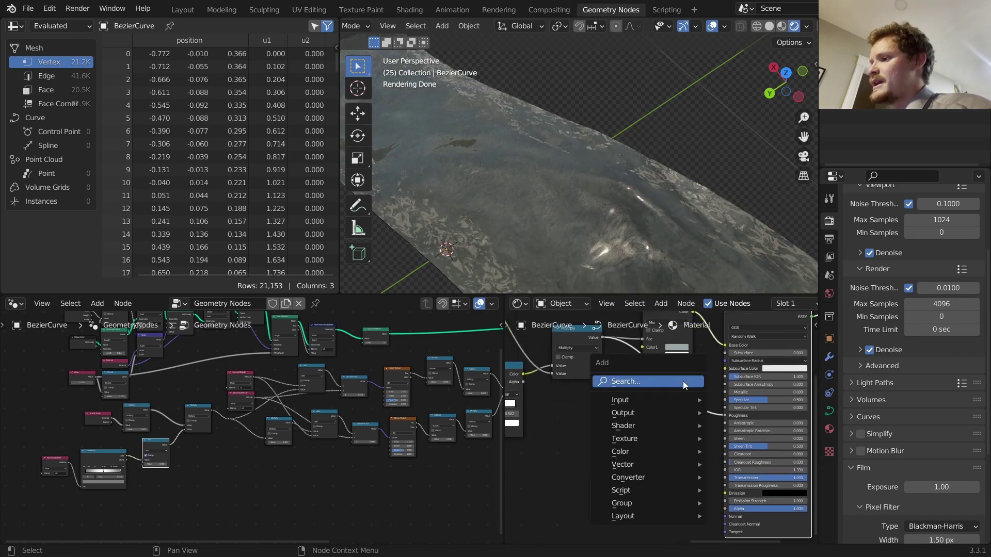
type("bum")
left_click(699, 404)
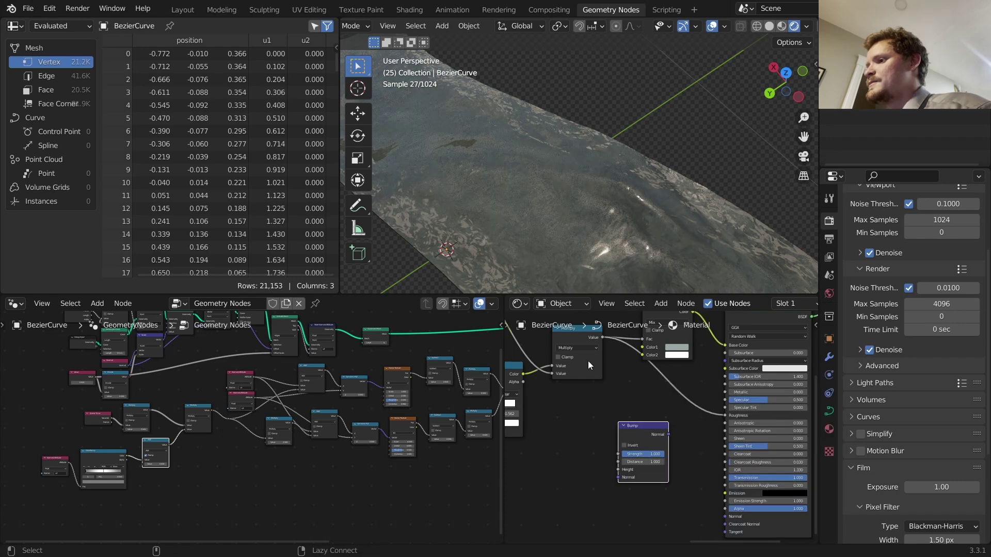
Step: Link the Multiply value to the Bump's Height, preview the bump, and link its Normal to the fully previewed Principled BSDF
left_click(636, 428, "ctrl+shift")
key("space")
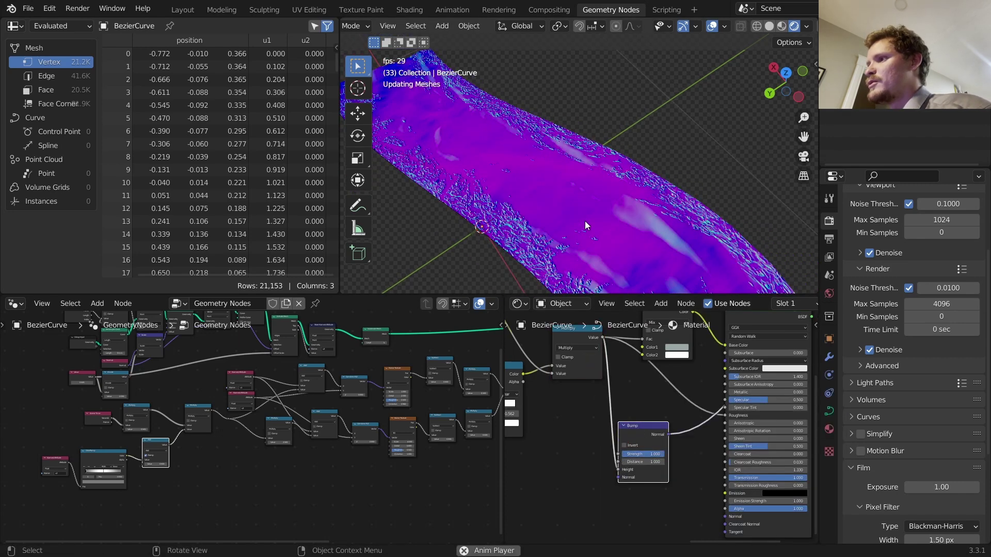
key("space")
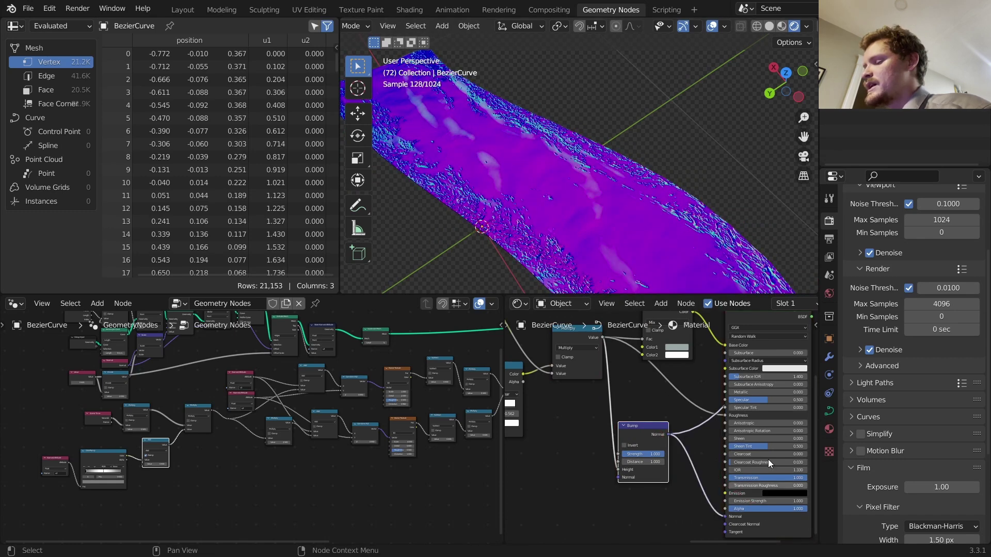
left_click(742, 354, "ctrl+shift")
Step: Set the Bump node's Strength to 0.5
middle_click_drag(632, 430, 634, 367)
scroll(633, 392, "up", 5)
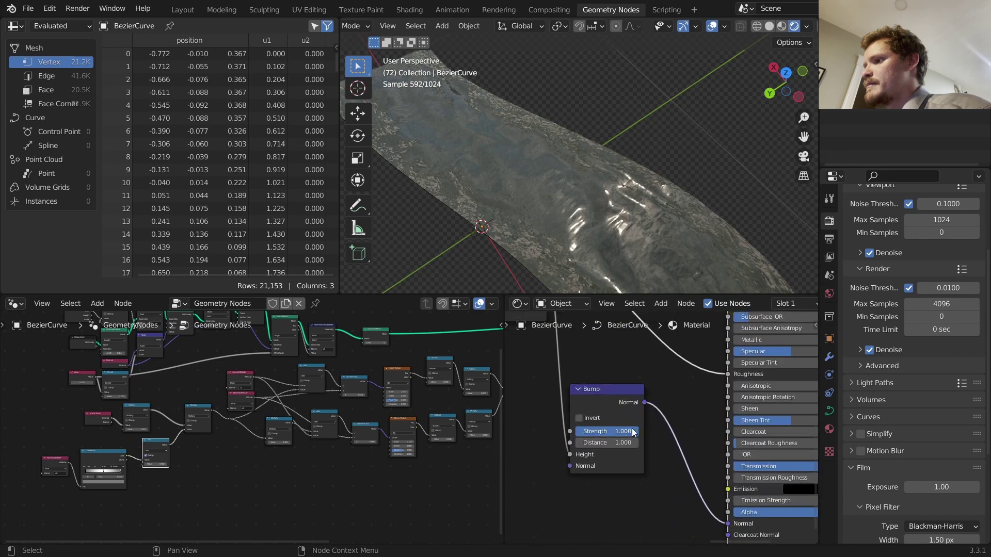
type("0.5")
key("Return")
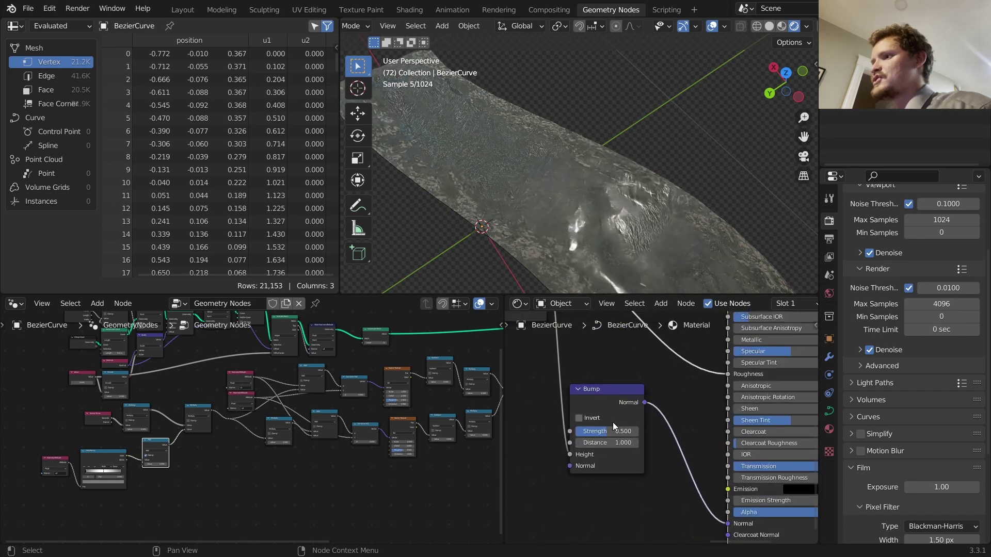
Step: Play the river animation and examine the bumped foam and water surface from a wider view and close up
key("space")
middle_click_drag(635, 190, 640, 166)
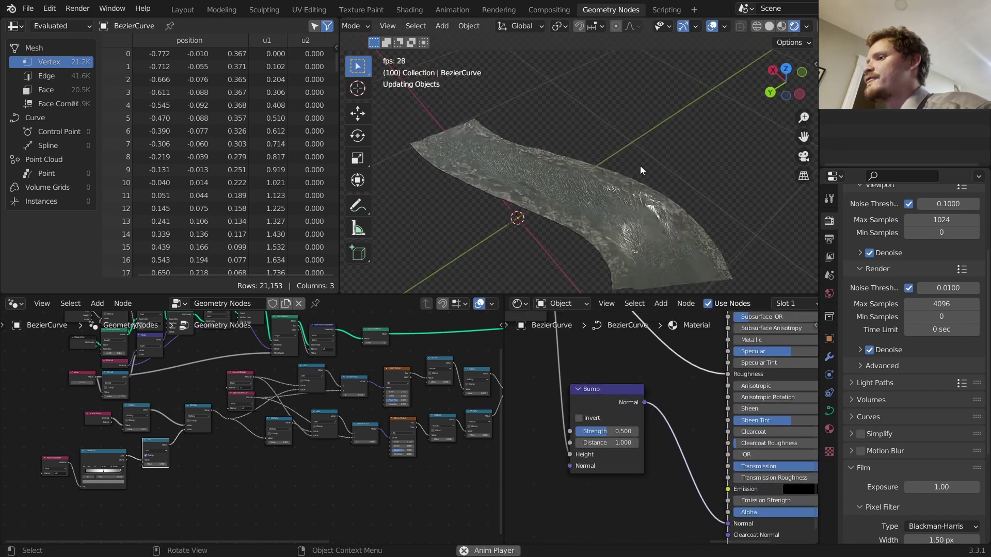
key("space")
key("space")
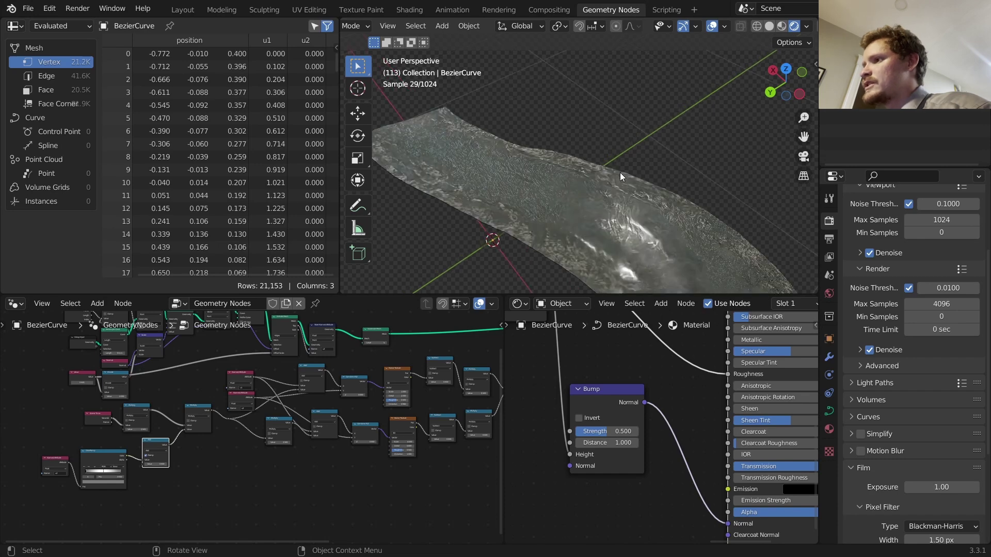
key("space")
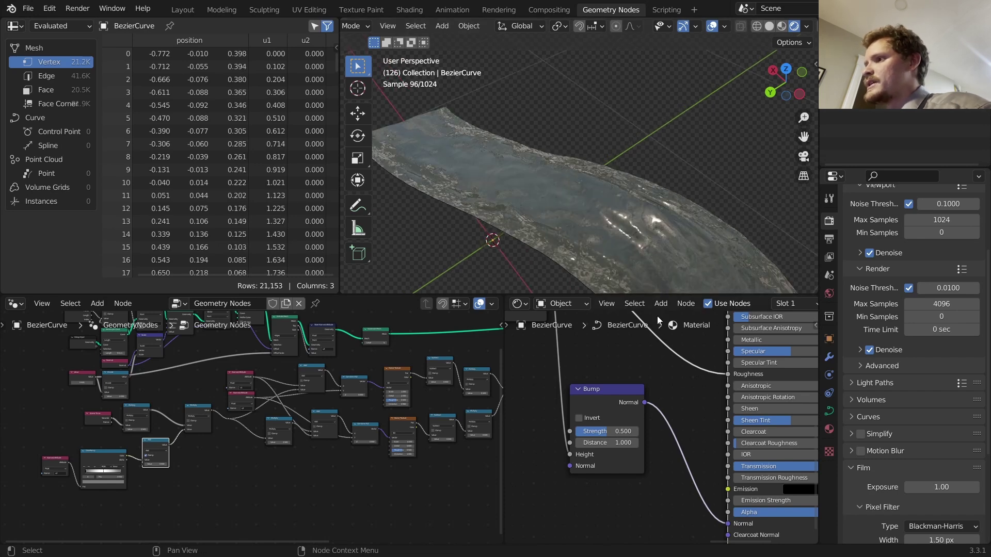
Step: Move the black stop of the foam Noise Texture's ColorRamp to 0.357 and check the foam on the river
scroll(766, 457, "down", 3)
middle_click_drag(701, 387, 806, 409)
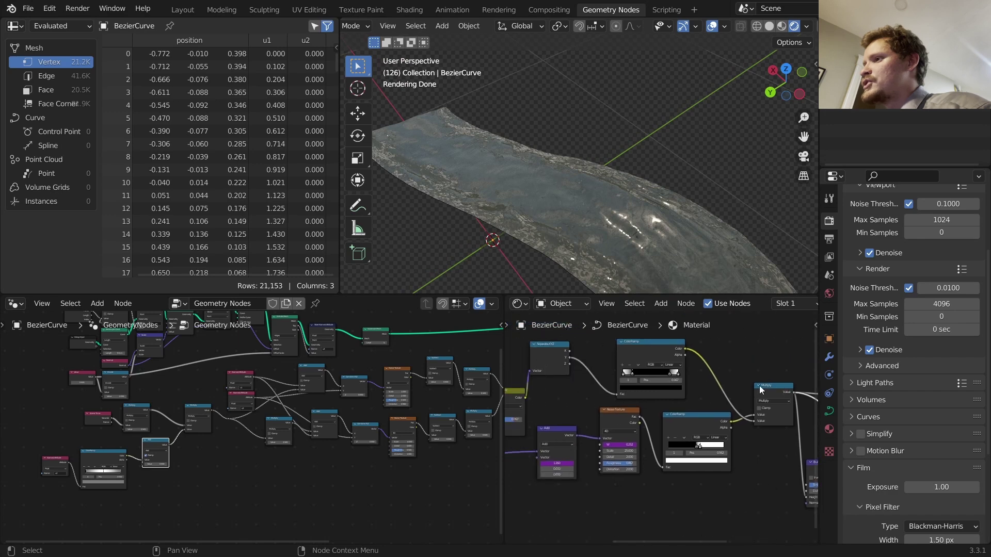
scroll(658, 383, "up", 11)
middle_click_drag(657, 382, 650, 439)
scroll(677, 428, "down", 7)
scroll(677, 428, "up", 3)
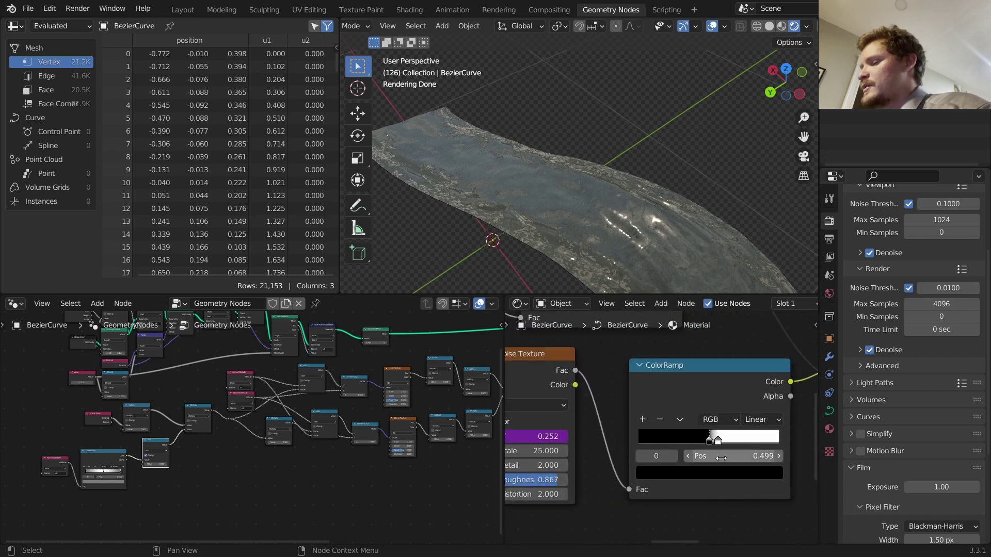
left_click_drag(710, 439, 689, 440)
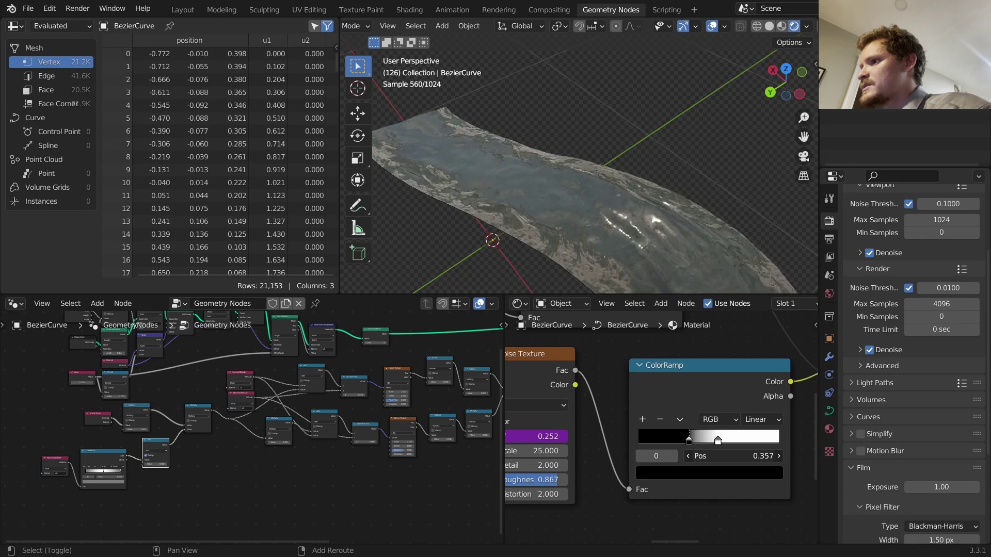
middle_click_drag(582, 200, 543, 210)
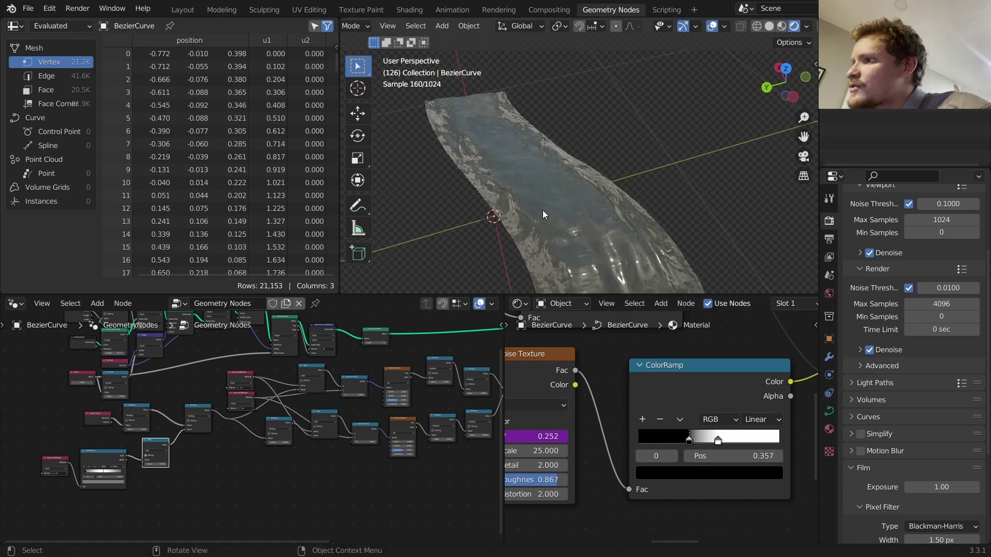
scroll(540, 212, "up", 2)
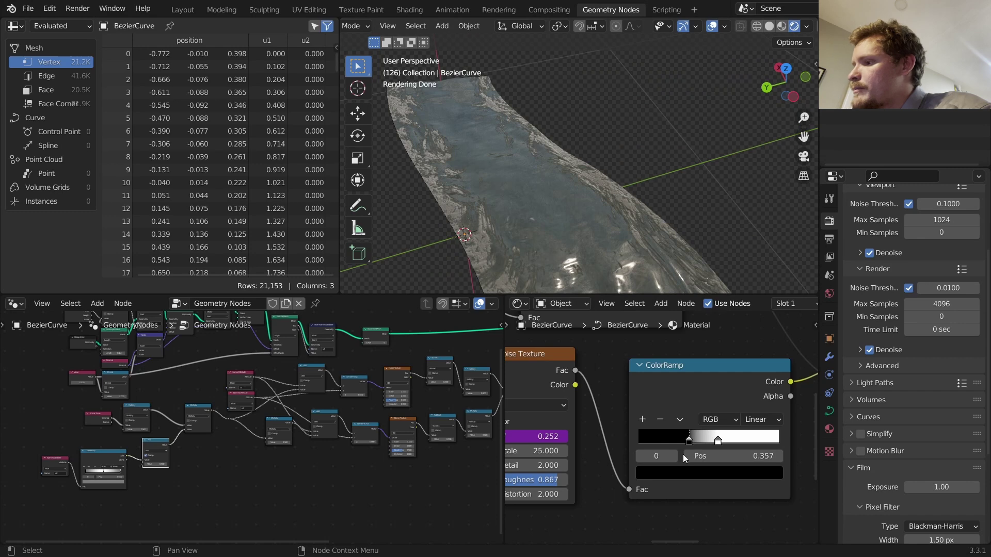
Step: Move the white stop of the foam noise's ColorRamp to 0.653 and check the river's edge foam
left_click_drag(717, 440, 739, 456)
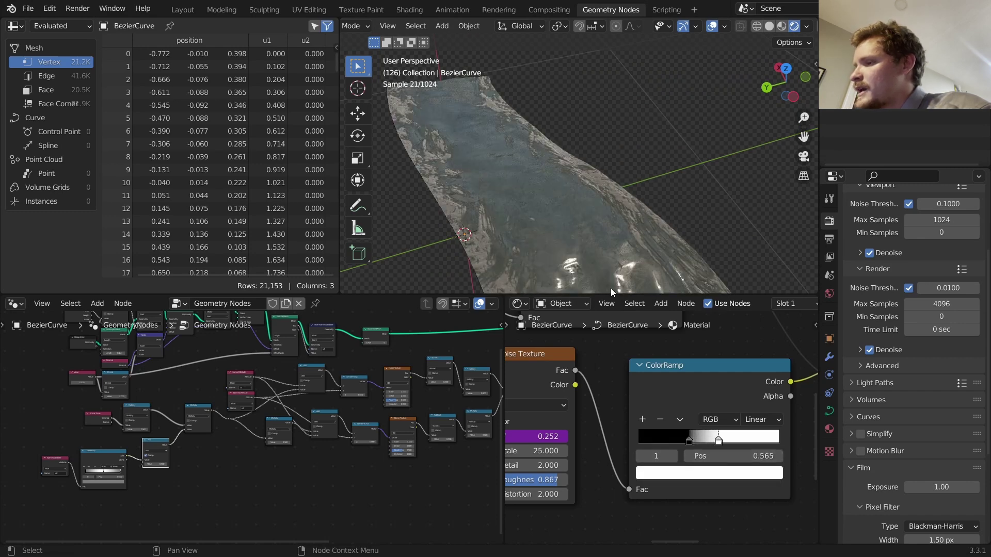
middle_click_drag(612, 279, 609, 196, "shift")
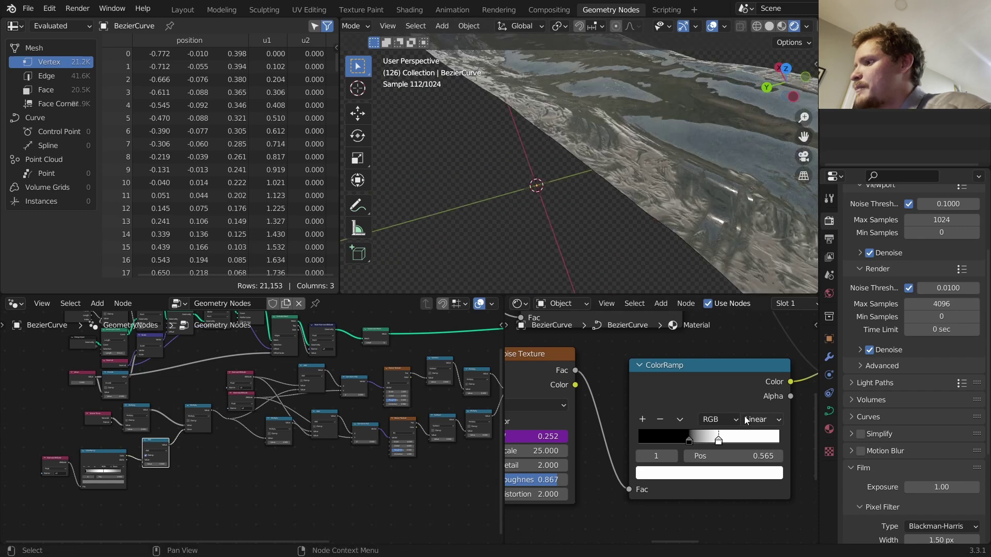
mouse_move(739, 454)
left_mouse_down("shift")
mouse_move(774, 454)
mouse_move(745, 455)
left_mouse_up("shift")
scroll(621, 133, "down", 6)
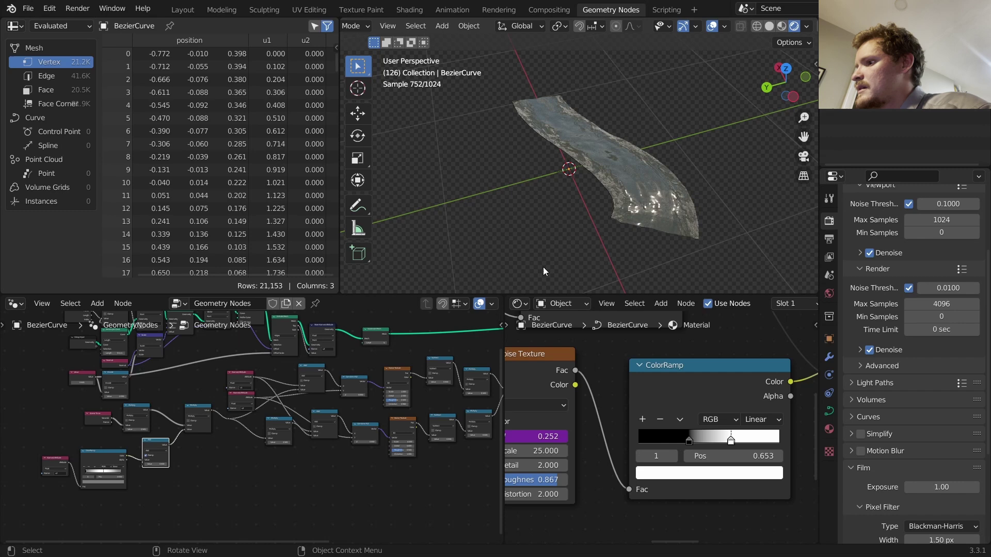
scroll(612, 173, "up", 5)
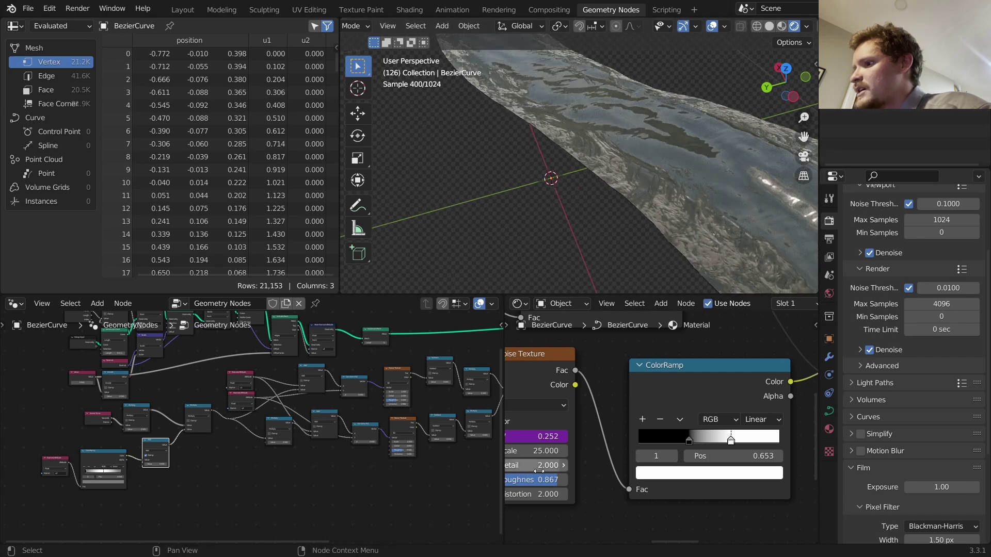
Step: Raise the foam Noise Texture's Scale to 68.2 and review the whole river
left_click_drag(540, 451, 539, 451)
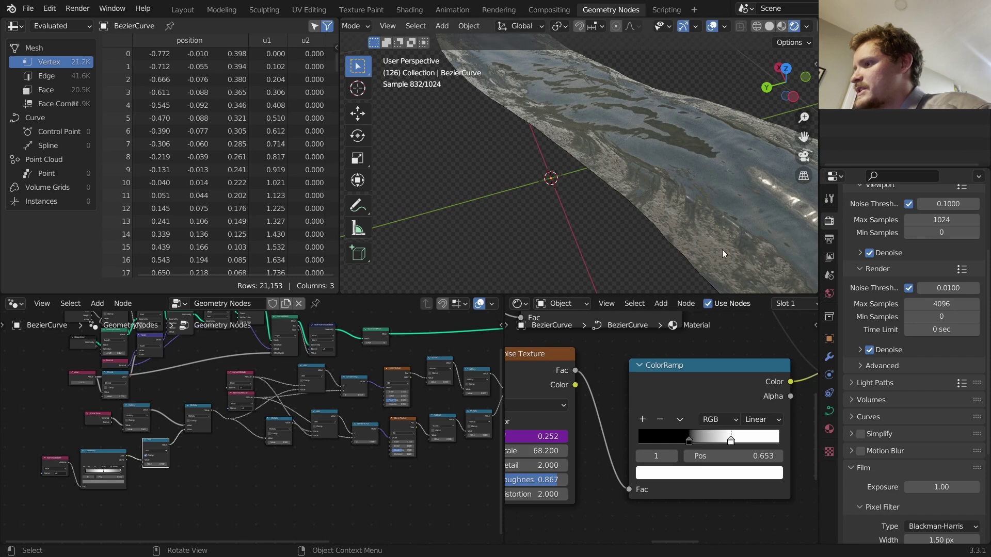
scroll(645, 165, "down", 5)
middle_click_drag(637, 157, 629, 196)
scroll(590, 388, "down", 6)
middle_click_drag(590, 392, 720, 413)
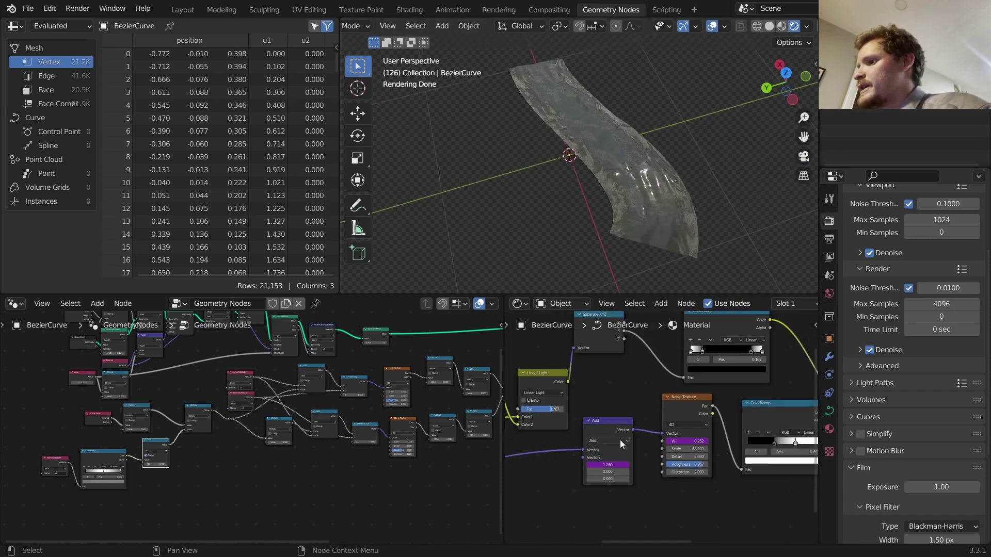
Step: Play the animation and set the X driver of the Add node feeding the 4D Noise Texture to frame/50
key("space")
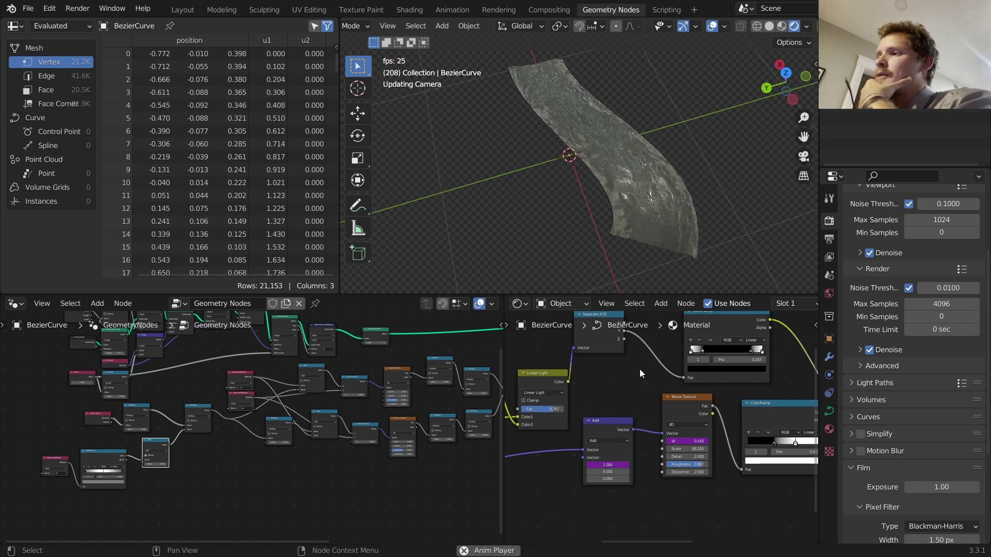
left_click(692, 441)
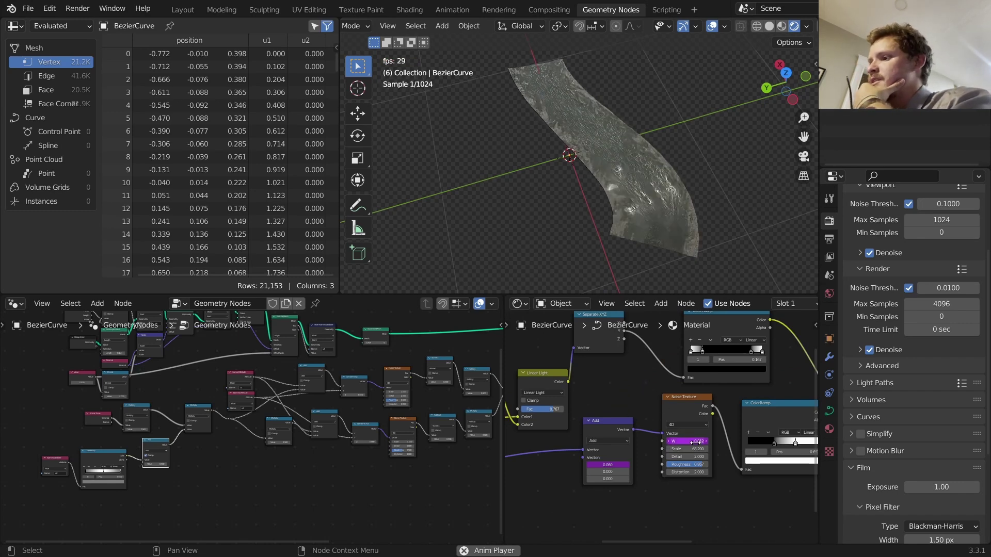
left_click(630, 457)
middle_click_drag(616, 460, 661, 447)
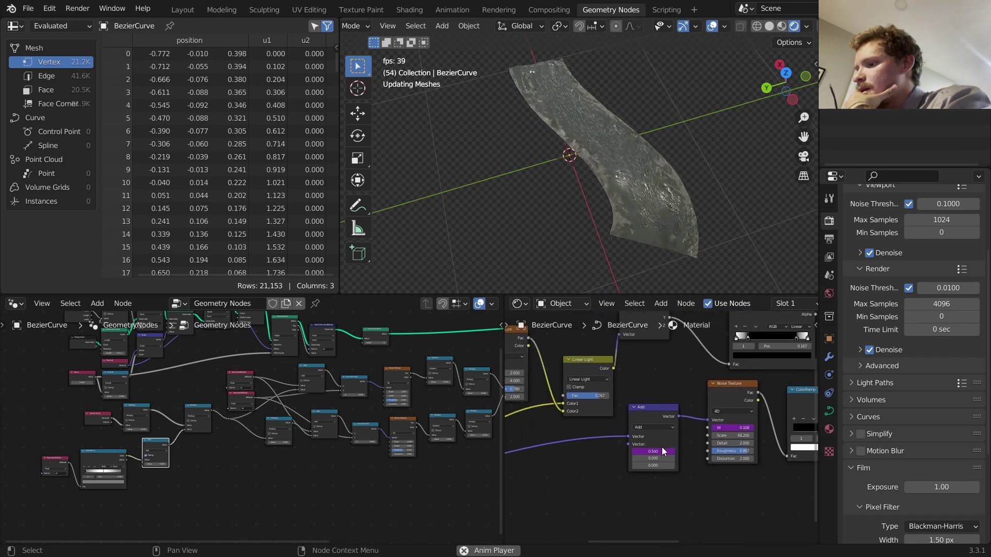
left_click(657, 447)
type("frame/10")
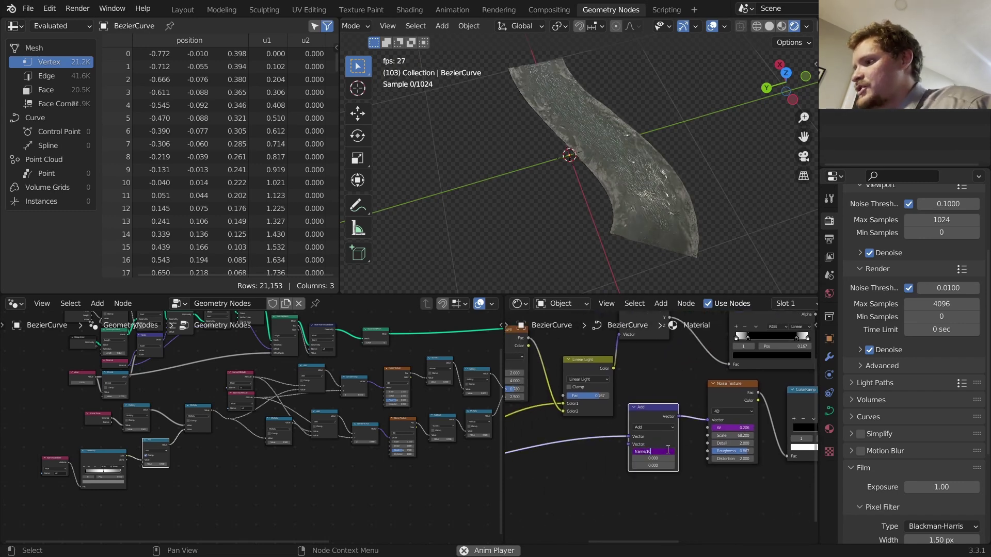
key("BackSpace")
key("BackSpace")
type("50")
key("Return")
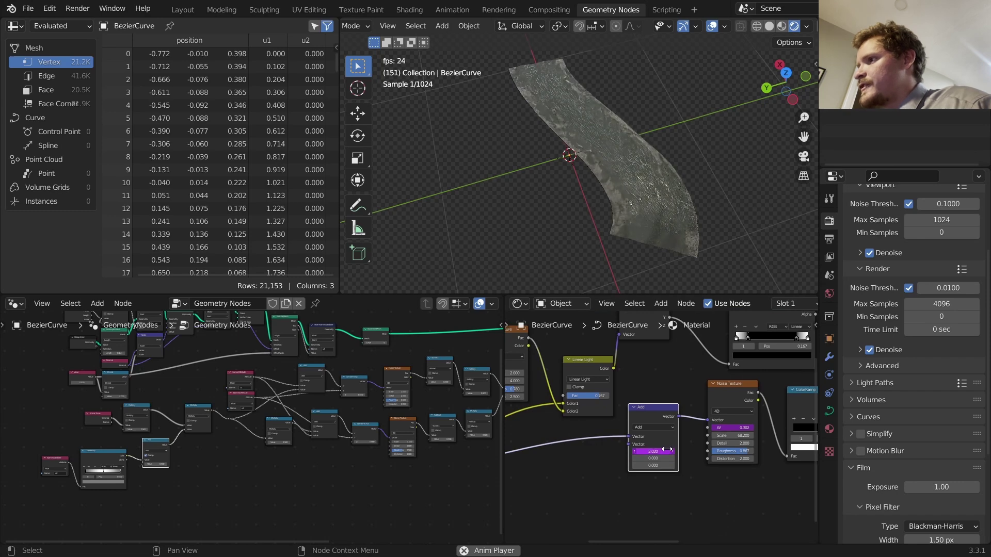
Step: Set the X driver of the Add node feeding the distortion Noise Texture before the Linear Light node to frame/75
left_click(663, 450)
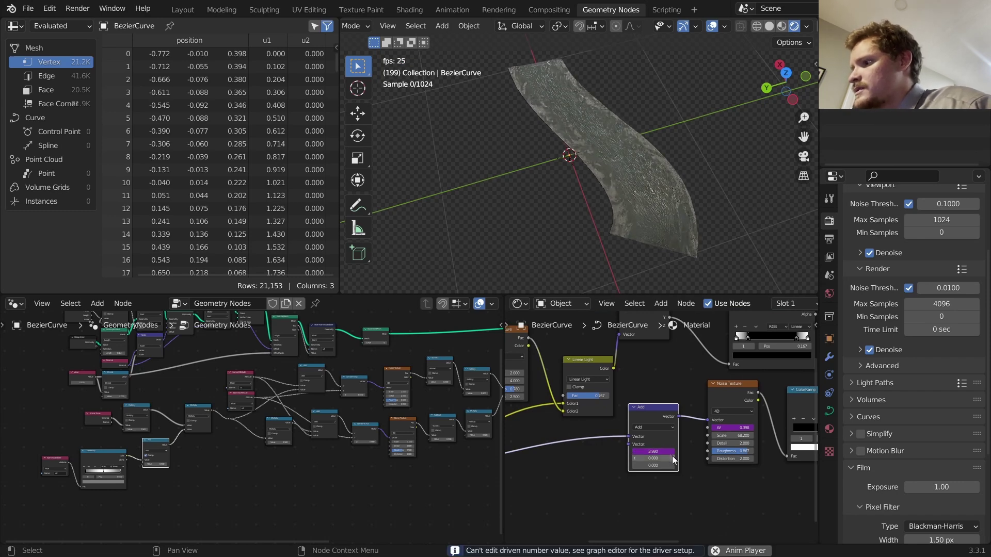
left_click(661, 447)
left_click(595, 476)
middle_click_drag(523, 390, 658, 416)
scroll(658, 415, "down", 4)
scroll(626, 419, "up", 2)
double_click(595, 431)
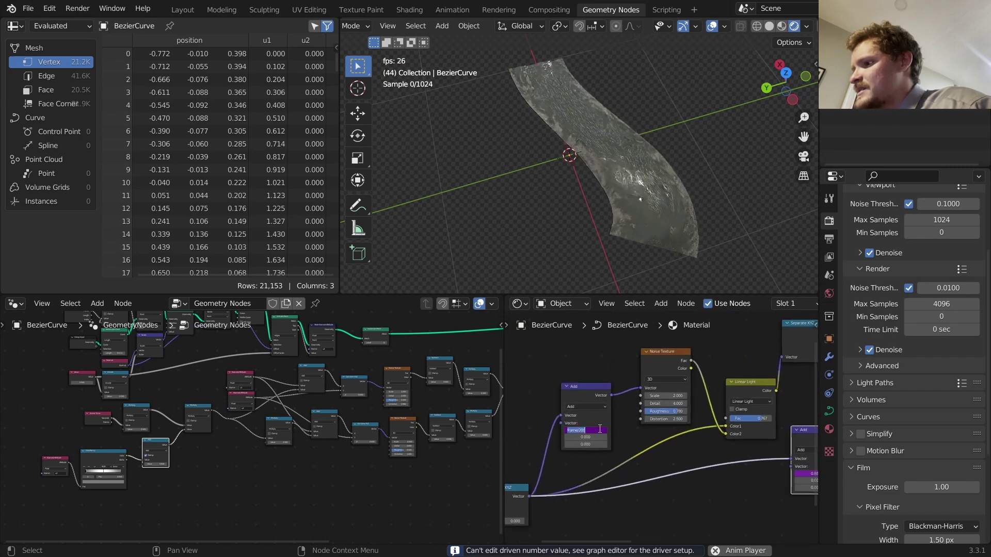
key("BackSpace")
key("BackSpace")
key("BackSpace")
key("BackSpace")
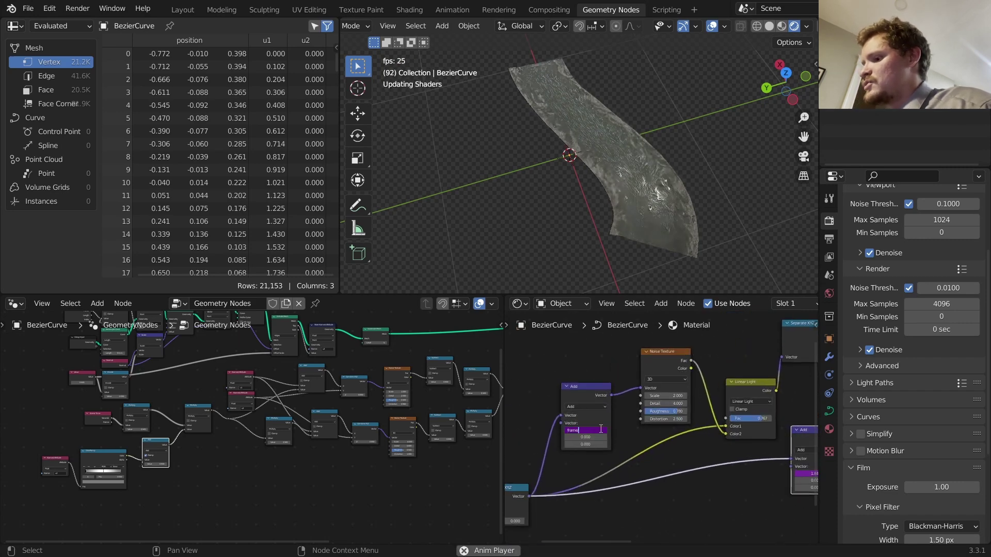
type("/75")
key("Return")
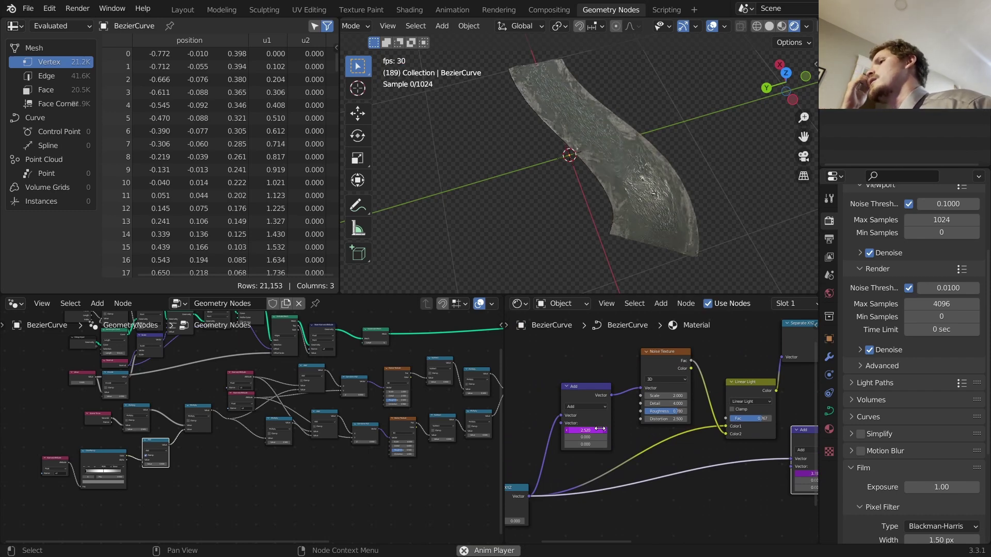
Step: Stop the playback and undo the annotation drawn over the river
key("space")
scroll(662, 268, "up", 4)
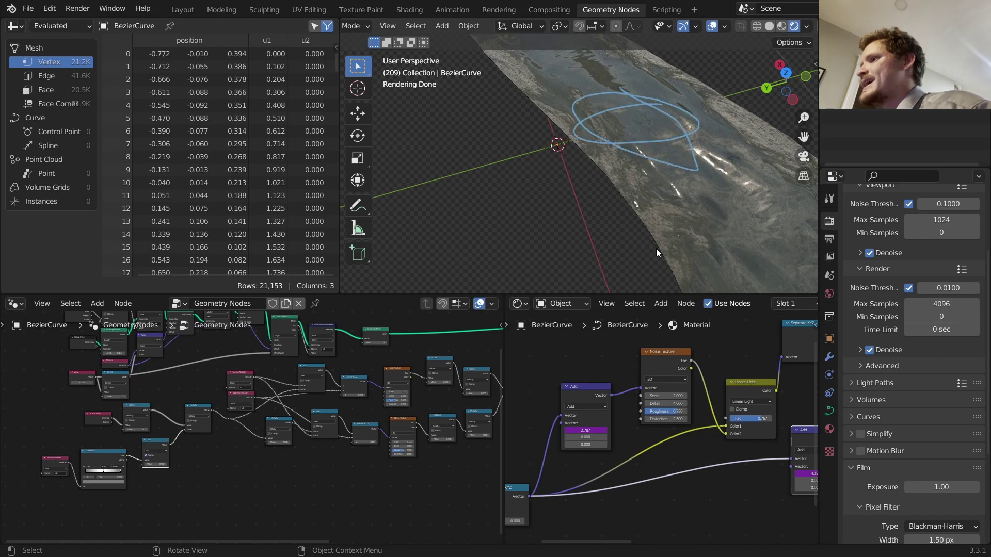
key("ctrl+z")
Step: Lower the Principled BSDF's Transmission to 0
scroll(697, 377, "down", 10)
middle_click_drag(811, 432, 630, 445)
scroll(598, 404, "up", 11)
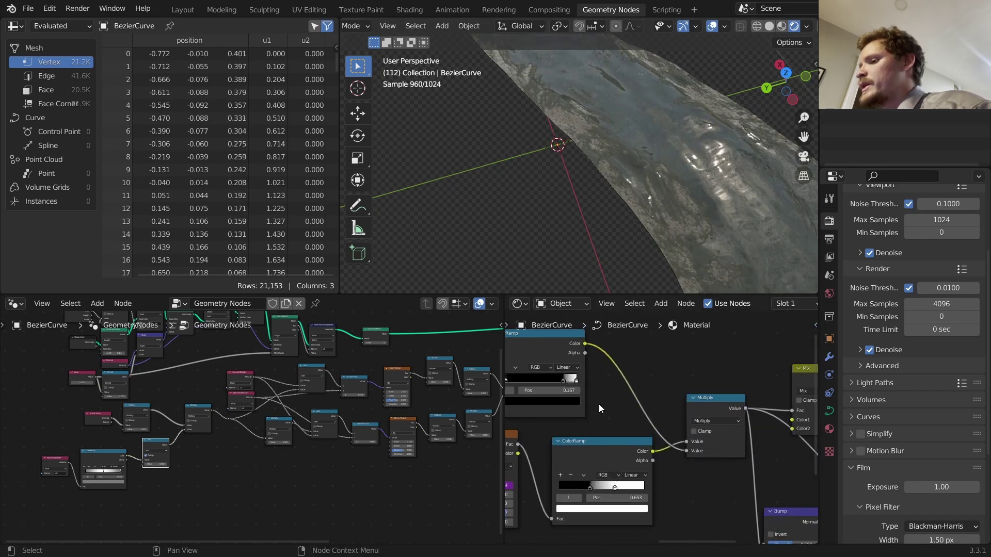
middle_click_drag(598, 409, 548, 357)
scroll(665, 419, "down", 4)
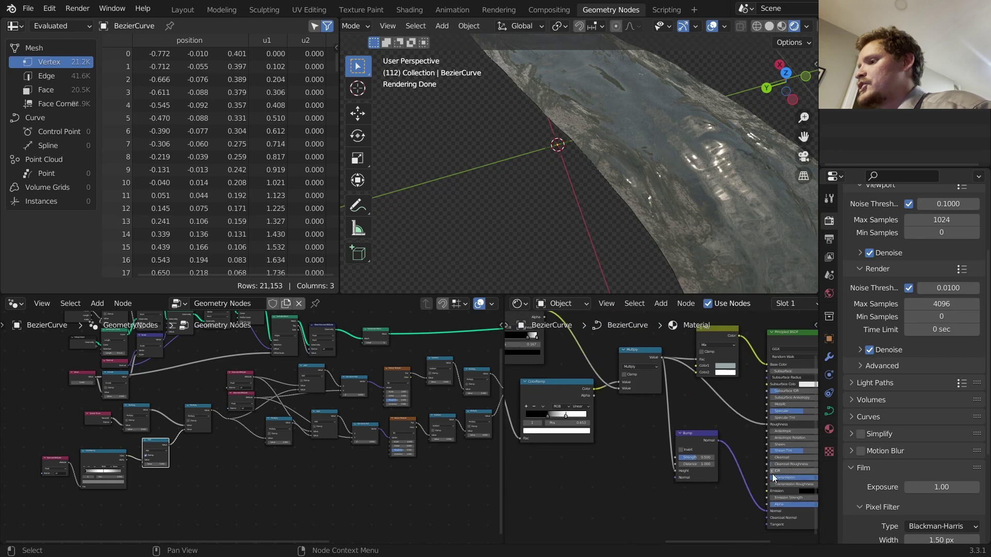
middle_click_drag(774, 478, 736, 456)
left_click_drag(738, 445, 712, 445)
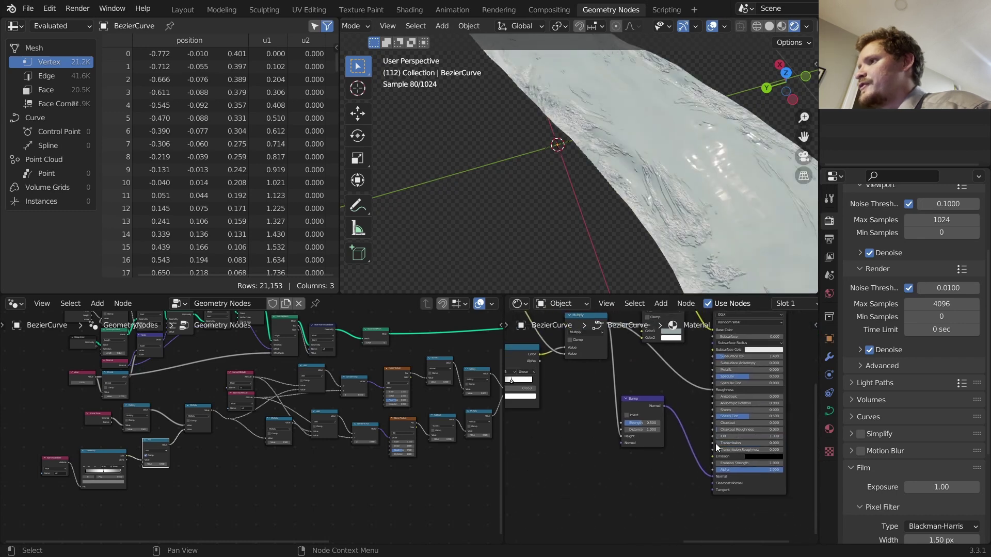
Step: Play the animation to judge the opaque river, and undo the Transmission change
key("space")
middle_click_drag(627, 141, 614, 113)
key("space")
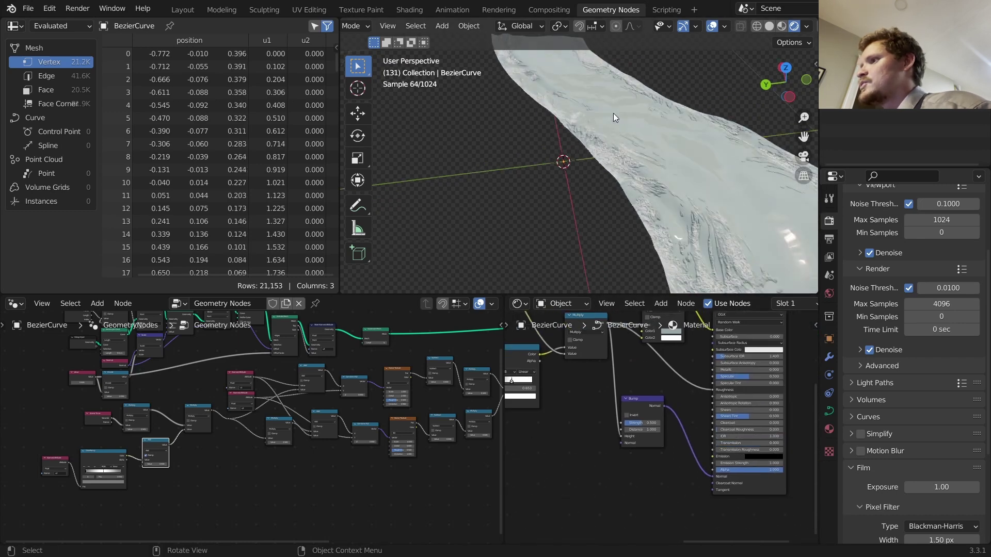
key("space")
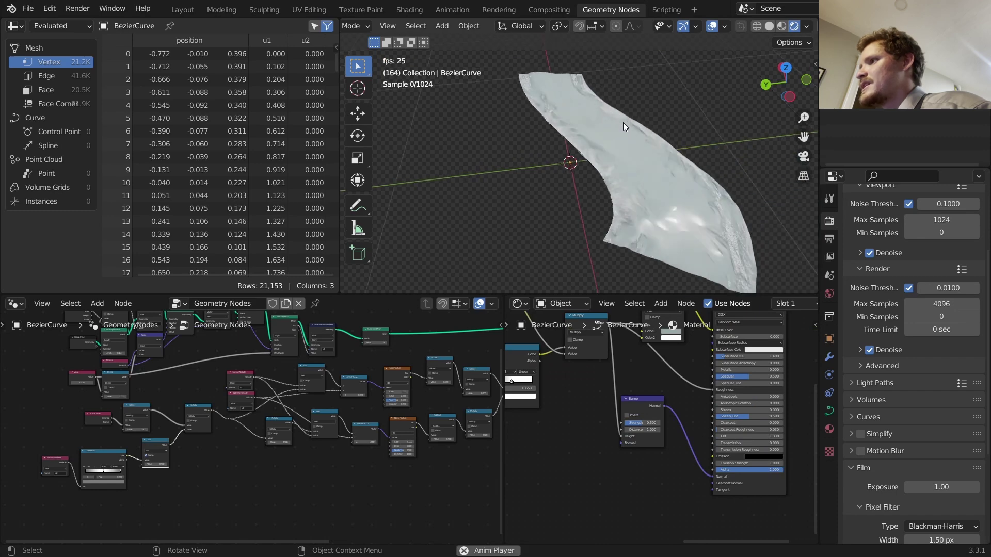
key("ctrl+z")
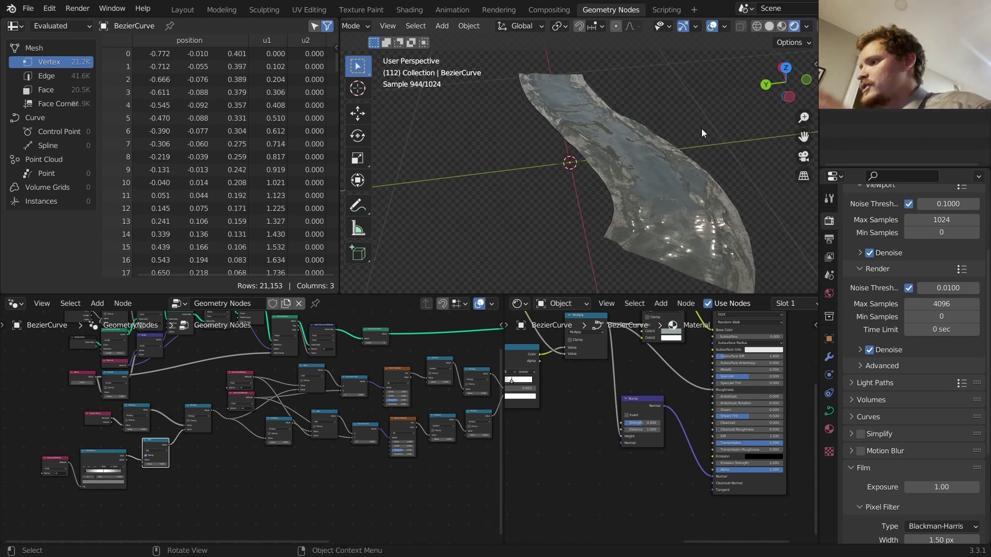
middle_click_drag(694, 401, 740, 422)
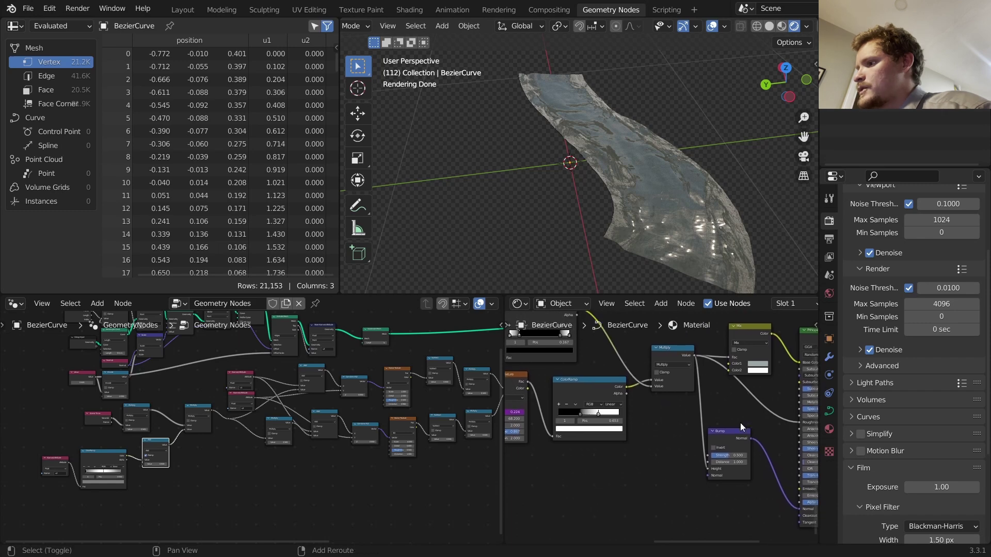
Step: Add an Invert node below the Bump node and feed the Multiply node's value into its Color input
key("shift+a")
left_click(705, 400)
type("in")
left_click(727, 423)
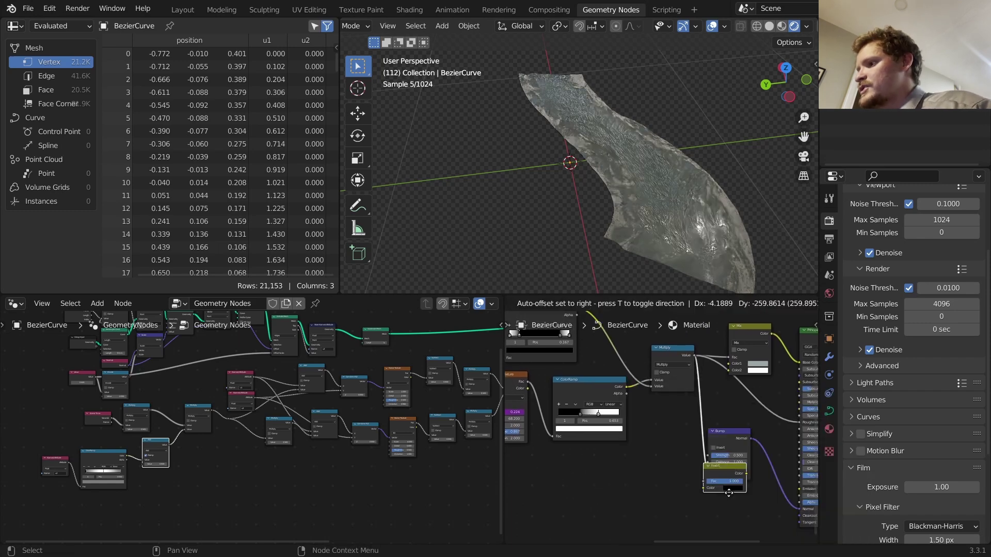
left_click(738, 507)
left_click_drag(695, 356, 716, 506)
left_click(732, 485)
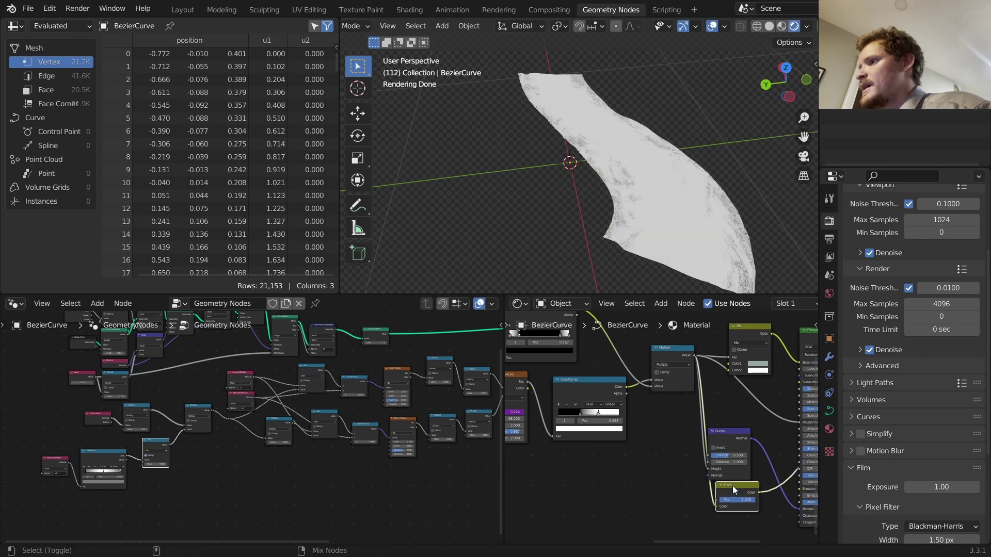
Step: Undo the annotation stroke over the river and connect the Invert node's output to the Principled BSDF's Transmission
scroll(666, 156, "up", 2)
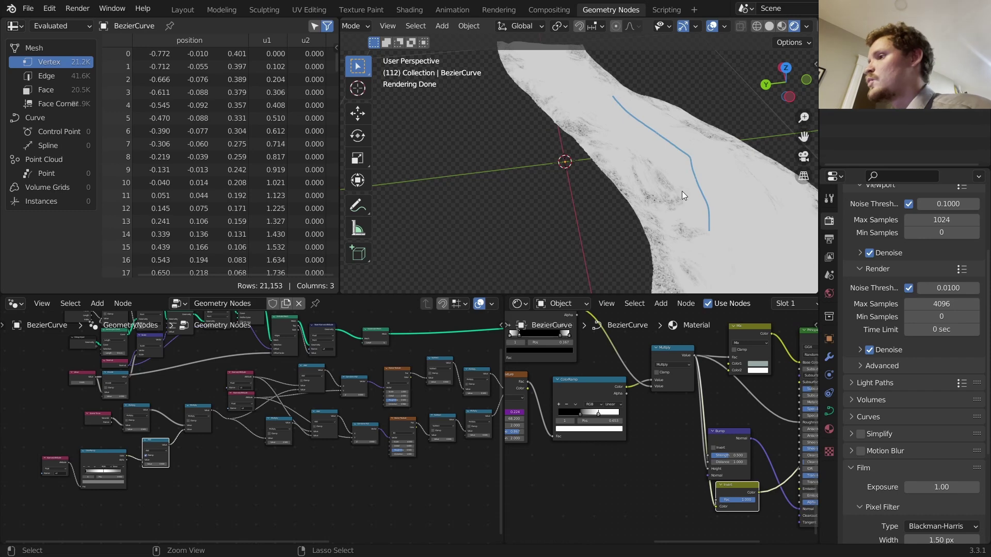
key("ctrl+z")
key("ctrl+z")
scroll(655, 197, "up", 3)
middle_click_drag(732, 447, 641, 360)
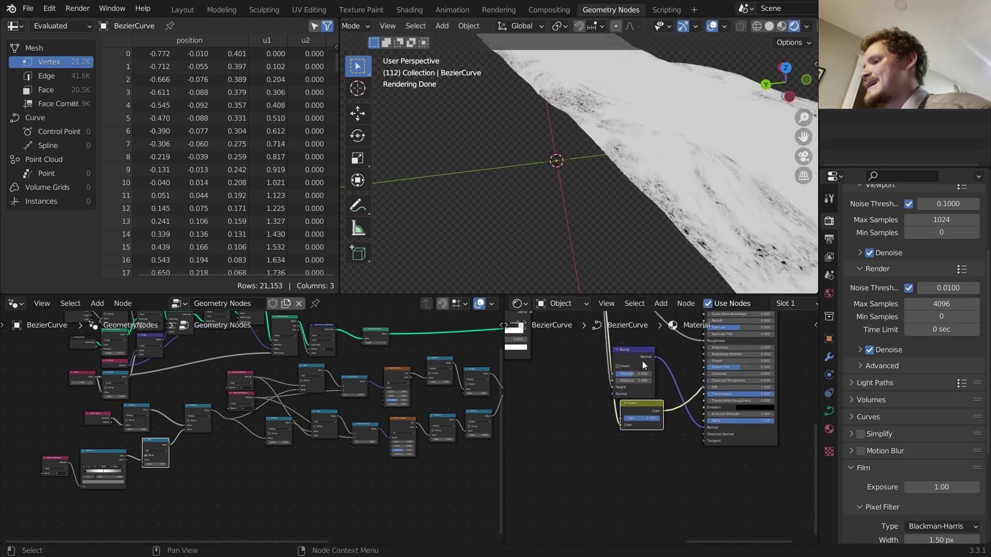
scroll(677, 404, "up", 5)
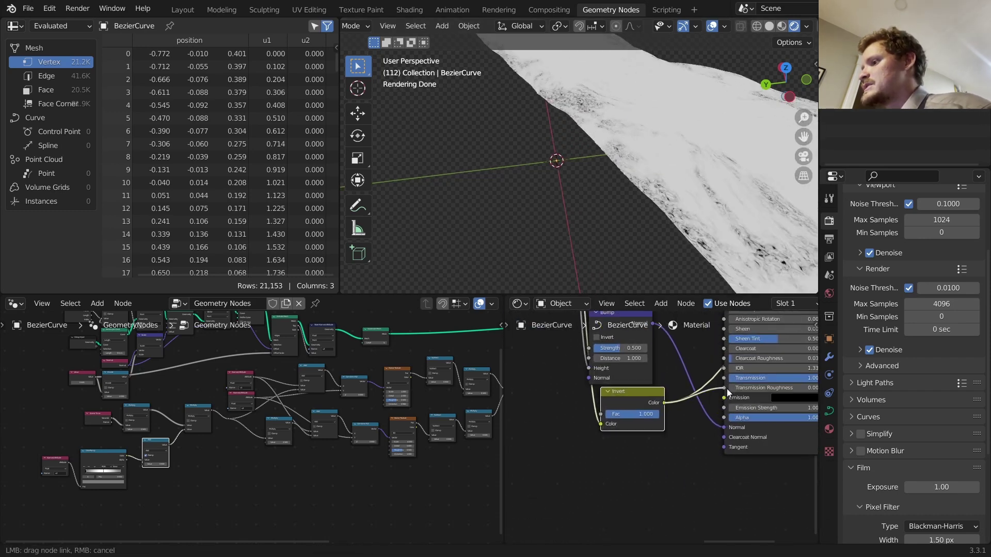
left_click_drag(726, 389, 726, 380)
scroll(727, 379, "down", 4)
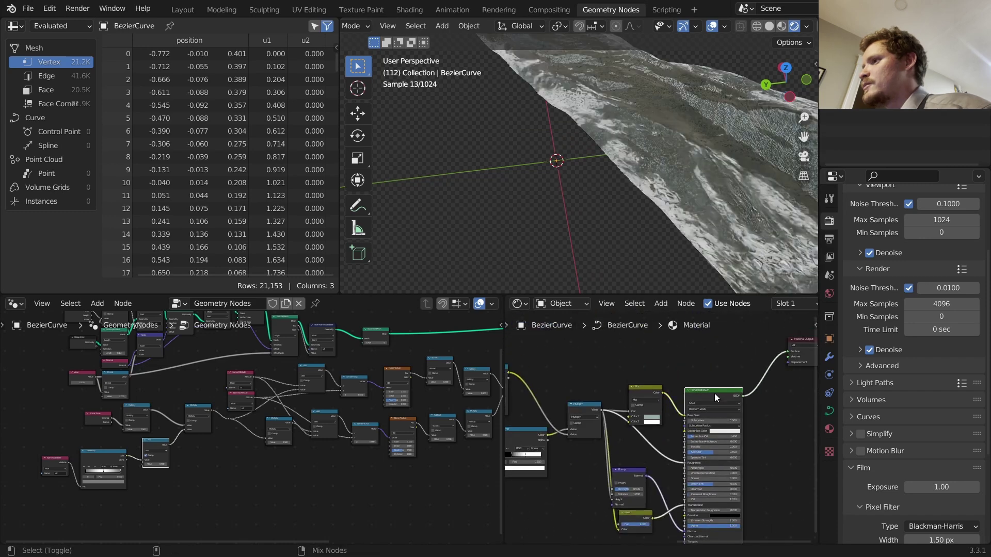
Step: Play the animation briefly to judge the river with the inverted foam mask controlling Transmission
scroll(660, 170, "down", 5)
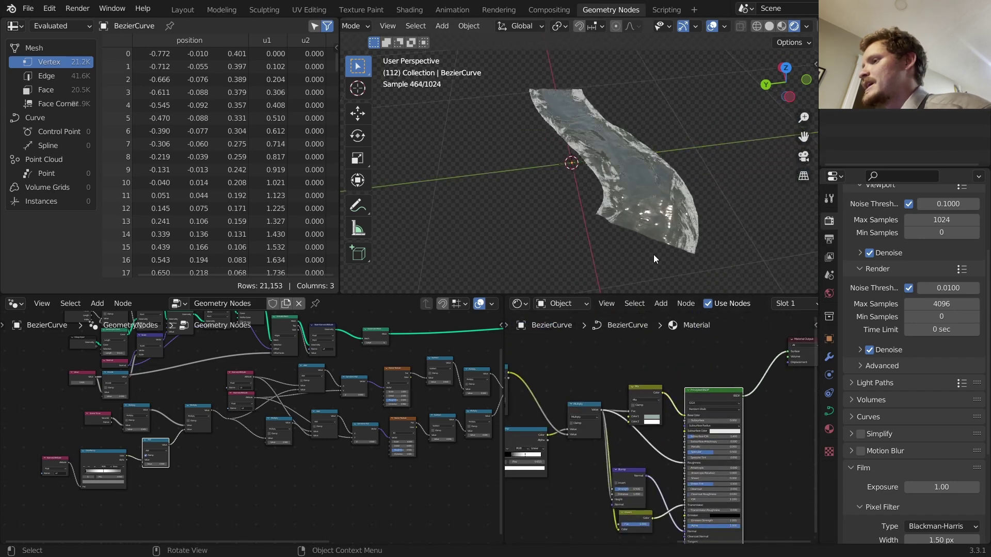
key("space")
middle_click_drag(617, 416, 742, 406)
key("space")
middle_click_drag(573, 414, 573, 393)
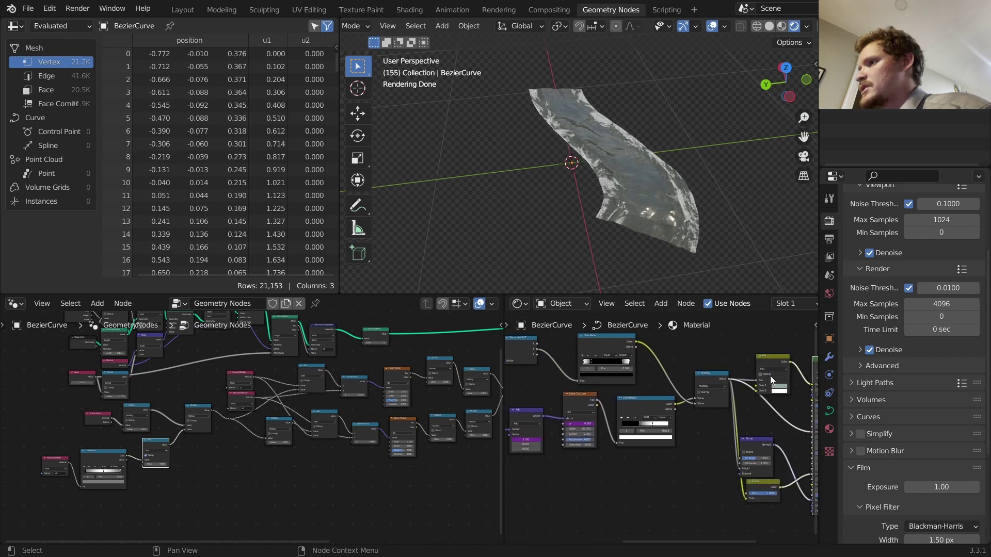
Step: Move the white stop of the ColorRamp after the Noise Texture to position 0.881 and preview the animation
scroll(756, 387, "up", 2)
middle_click_drag(669, 423, 721, 400)
scroll(722, 400, "up", 7)
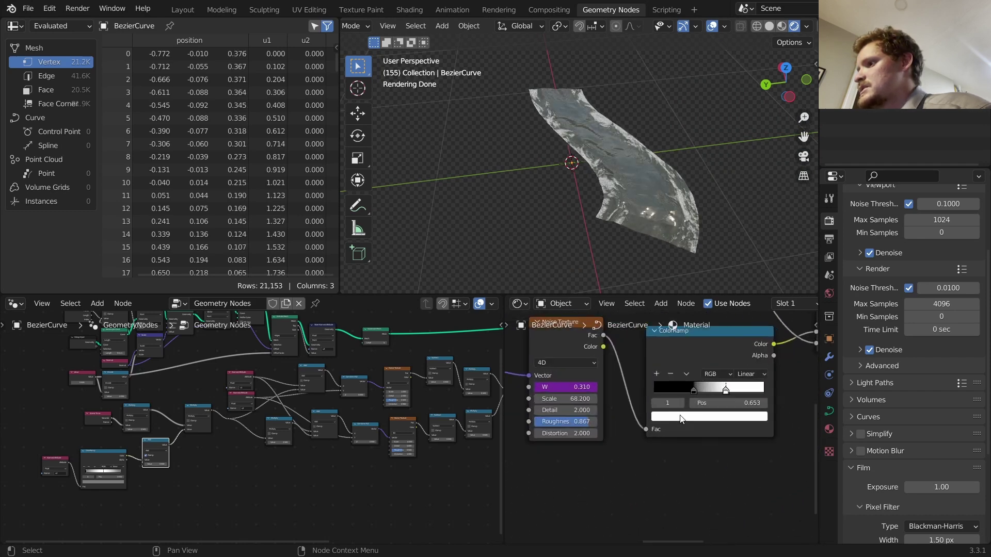
left_click_drag(731, 386, 754, 387)
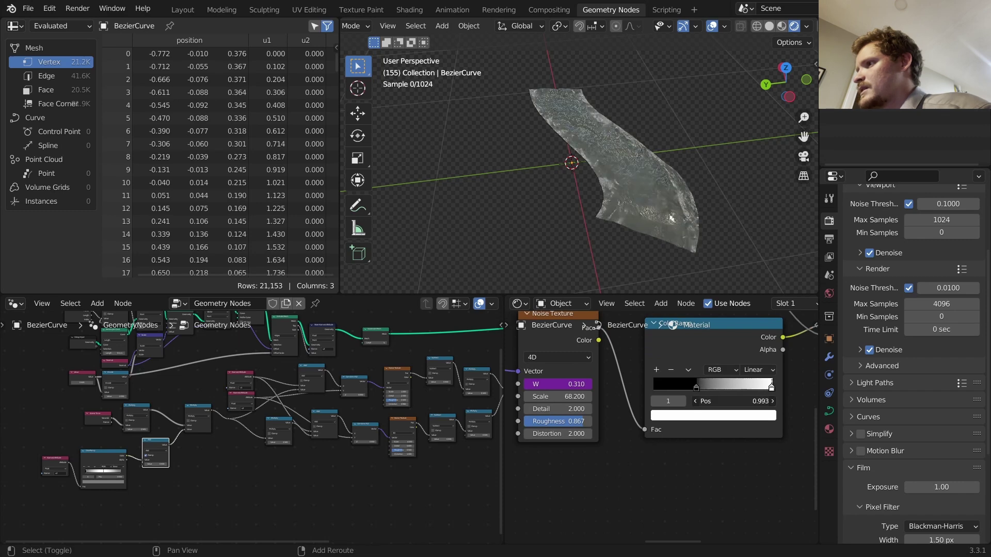
key("space")
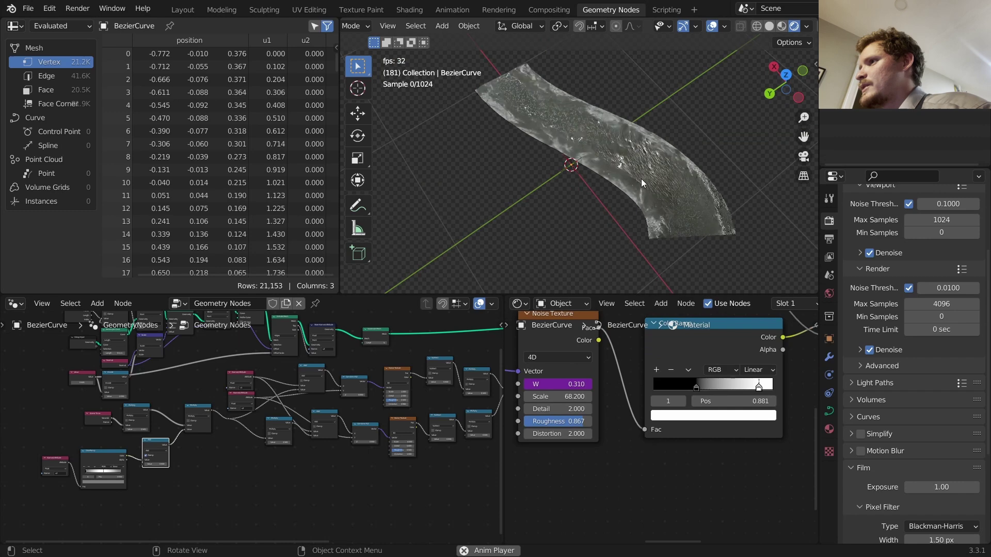
key("space")
scroll(656, 388, "down", 3)
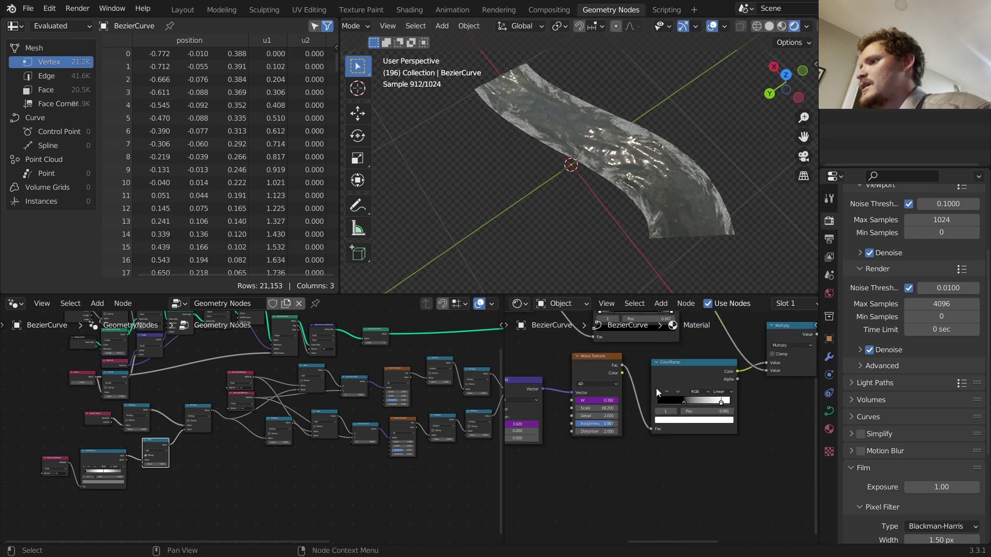
Step: Darken the outermost stops of the upper ColorRamp to light grey, with the last stop's value at about 0.605
scroll(657, 425, "up", 2)
mouse_move(687, 371)
left_mouse_down()
mouse_move(767, 371)
mouse_move(668, 371)
left_mouse_up()
left_click(642, 372)
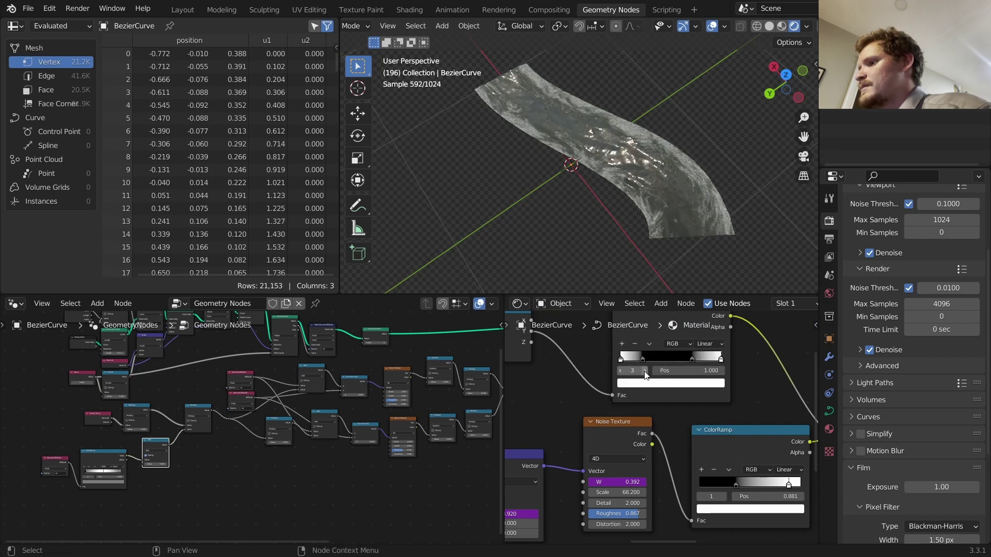
left_click(653, 386)
mouse_move(701, 242)
left_mouse_down()
mouse_move(701, 271)
mouse_move(702, 256)
left_mouse_up()
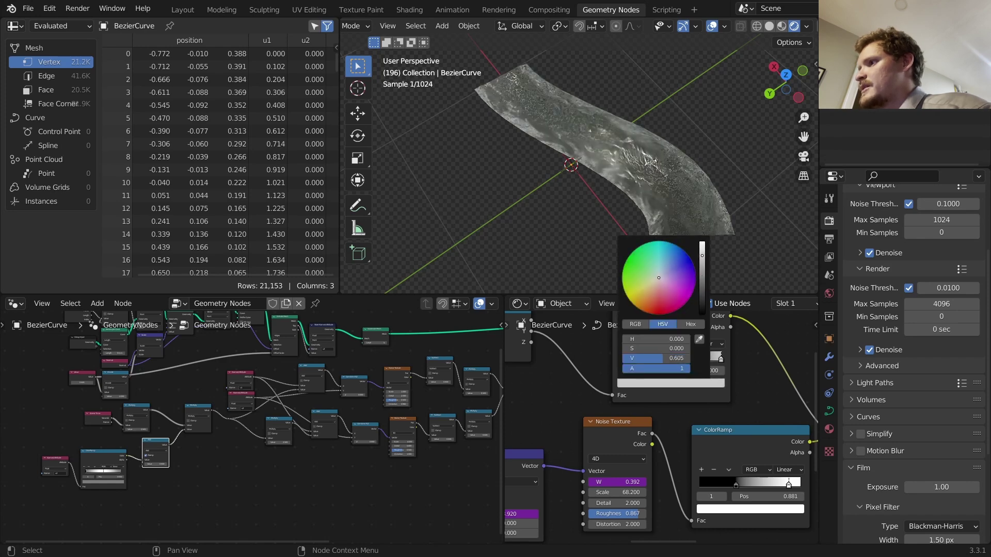
left_click(638, 386)
left_click_drag(705, 239, 702, 254)
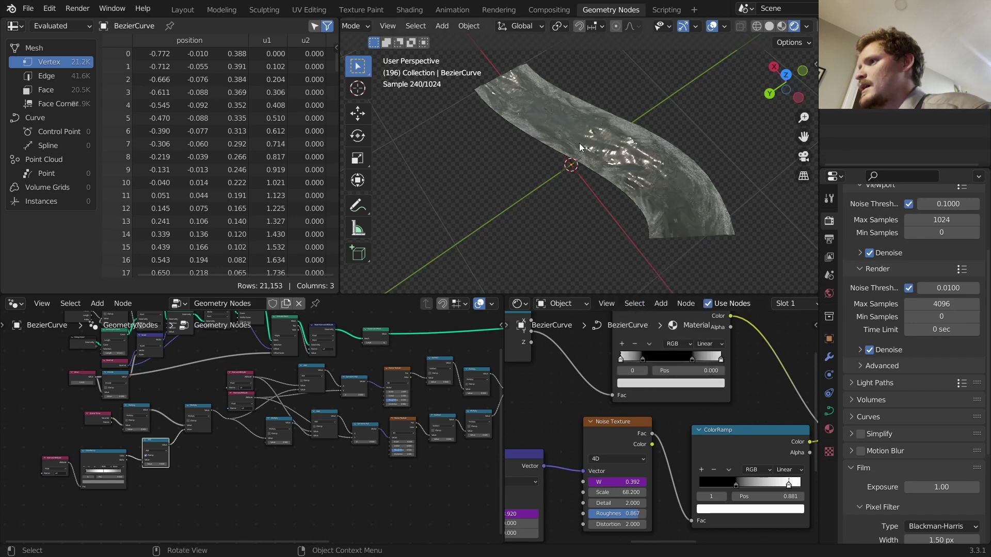
Step: Add a middle stop at position 0.449 to the upper ColorRamp, make it white and preview the animation
left_click(622, 343)
left_click_drag(706, 370, 732, 370)
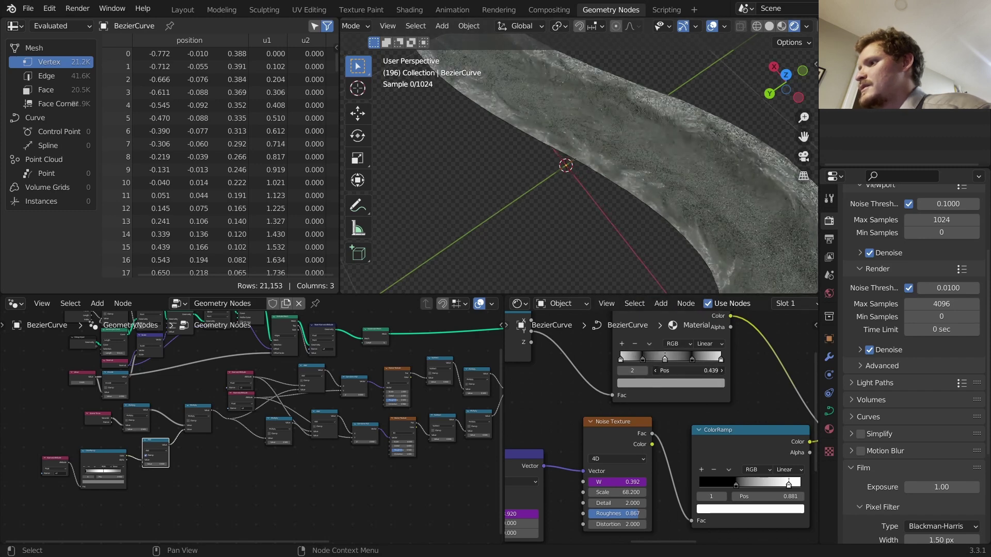
left_click(674, 383)
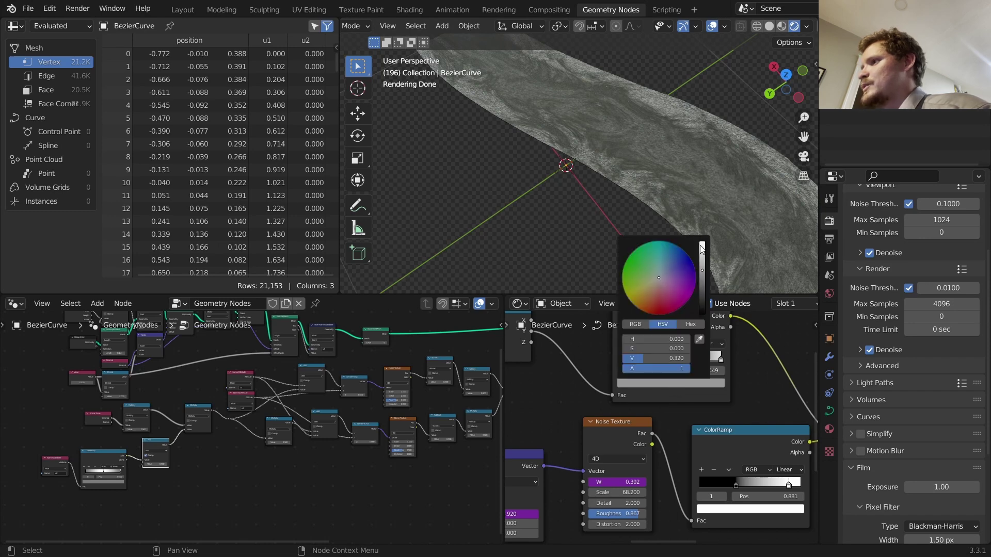
key("space")
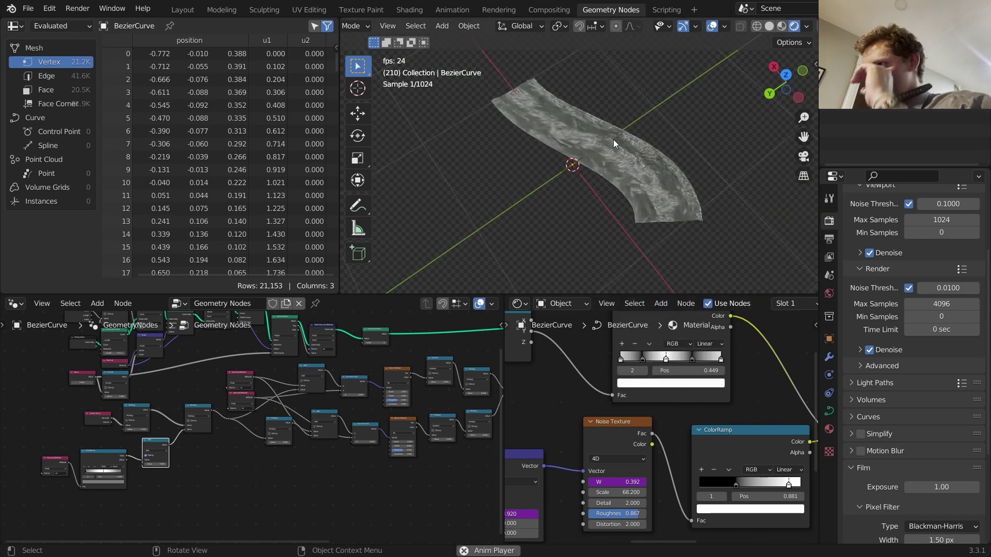
scroll(629, 162, "up", 5)
key("space")
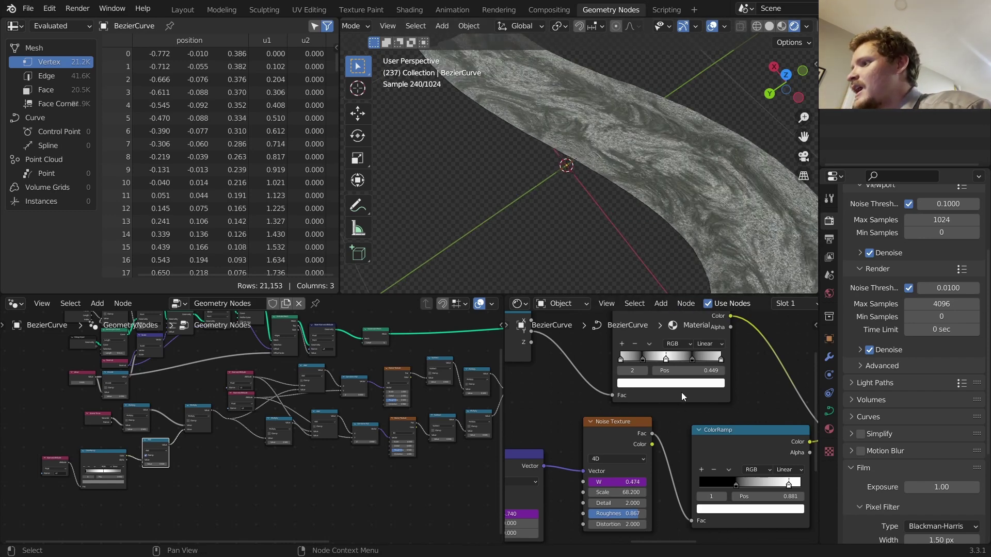
Step: Darken the upper ColorRamp's middle stop to a value of about 0.03 and play the animation
left_click(686, 385)
left_click_drag(702, 310, 702, 301)
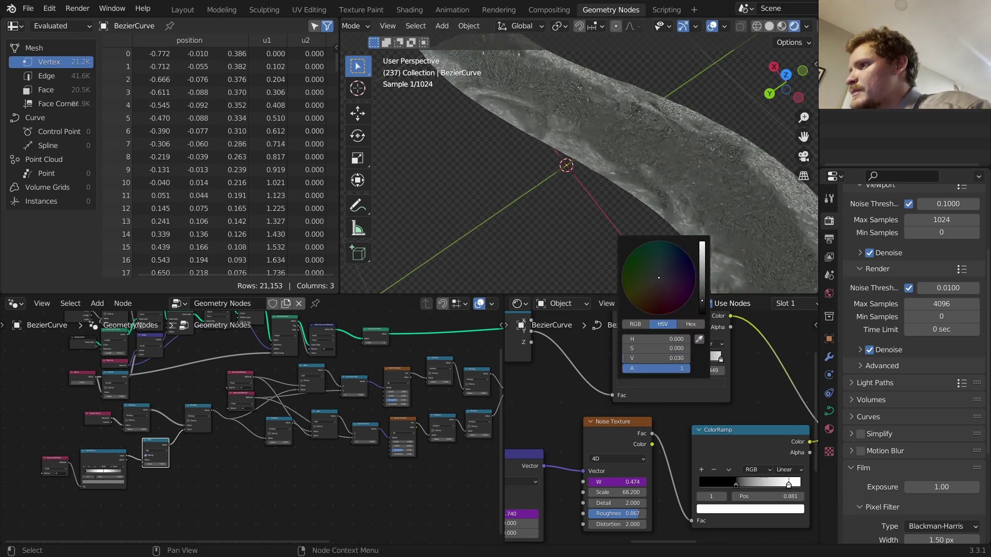
middle_click_drag(714, 210, 679, 217)
key("space")
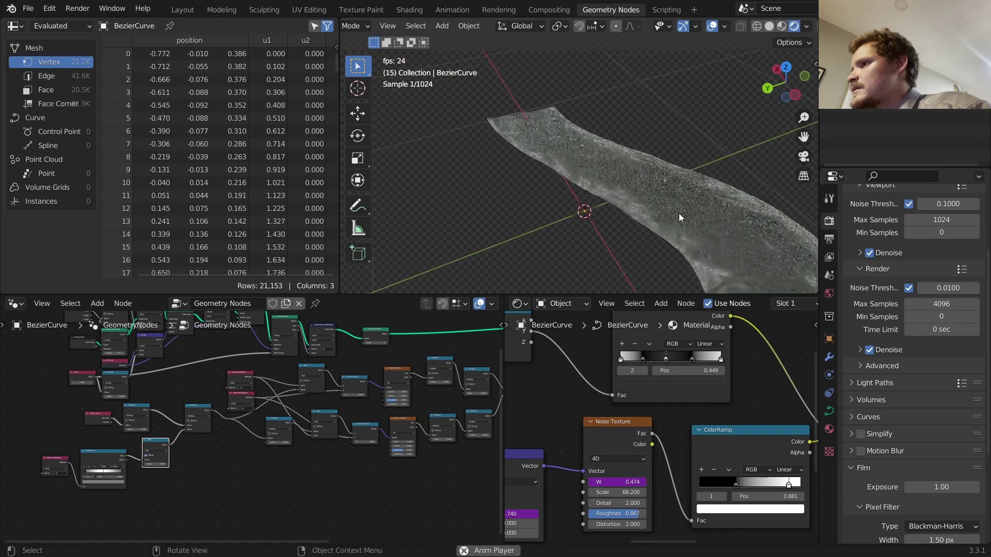
key("space")
key("space")
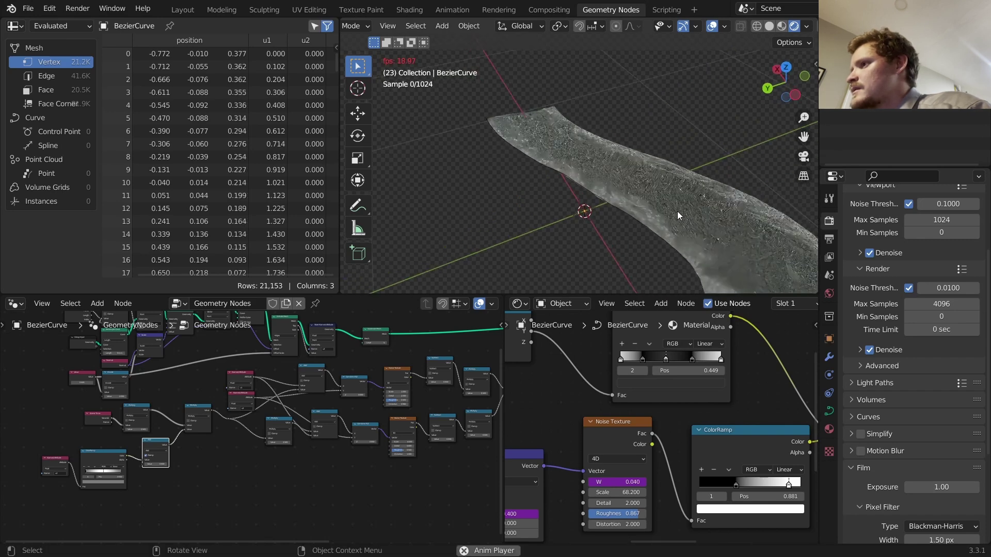
Step: Set the Bump node's Strength to 0.2
middle_click_drag(713, 434, 610, 345)
scroll(638, 375, "down", 8)
middle_click_drag(670, 406, 555, 379)
scroll(676, 423, "up", 2)
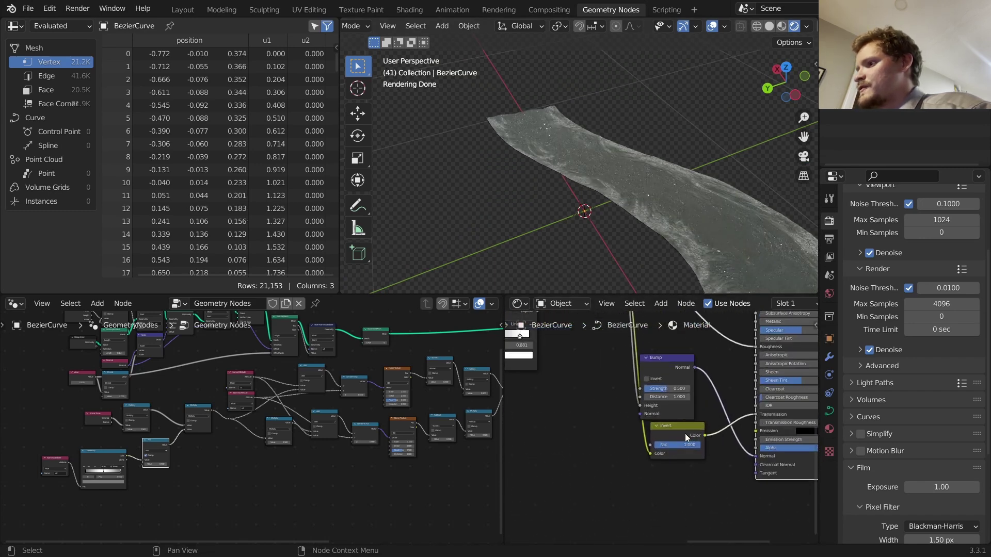
mouse_move(664, 390)
left_mouse_down()
mouse_move(637, 390)
mouse_move(668, 388)
left_mouse_up()
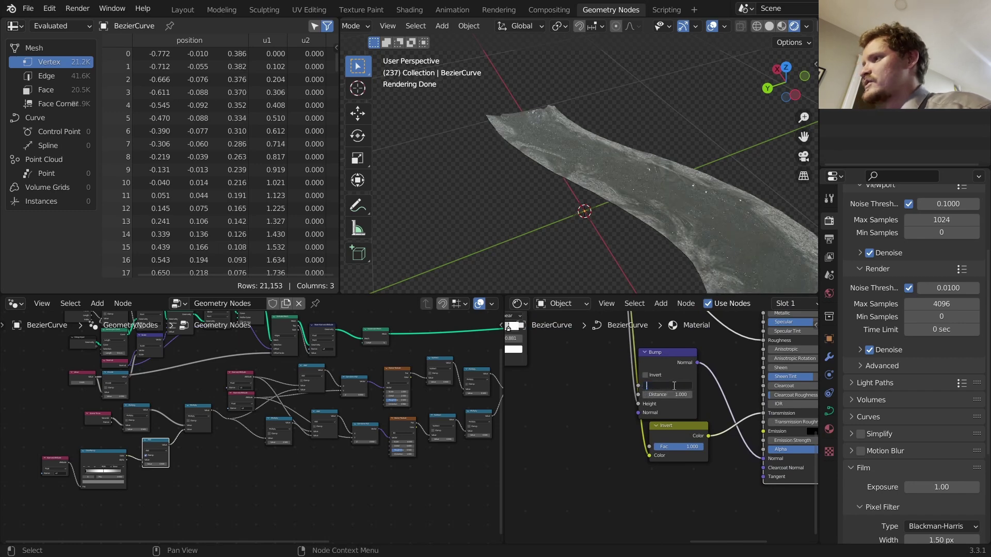
type("0.2")
key("Return")
Step: Play the animation and inspect the river surface with the weaker bump
middle_click_drag(688, 189, 603, 156, "shift")
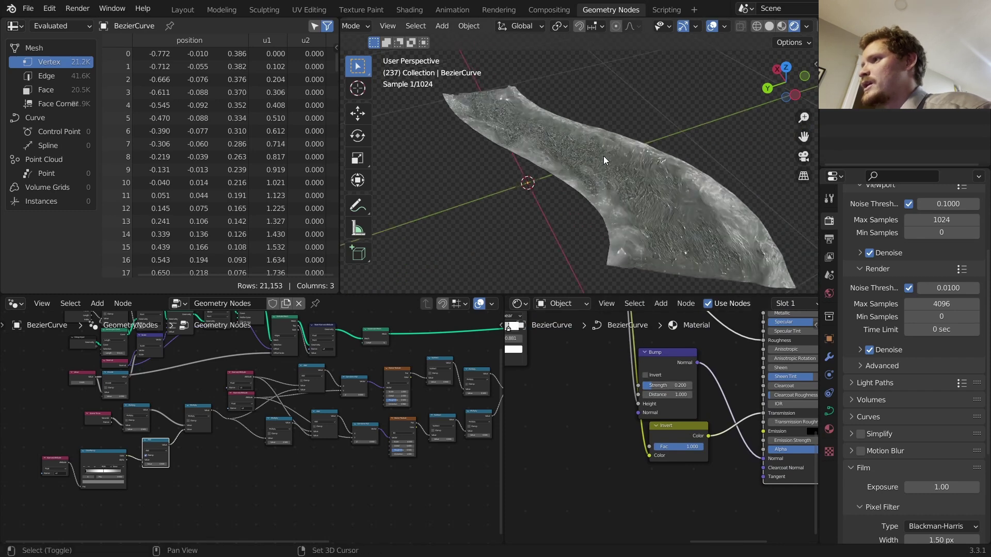
key("space")
key("space")
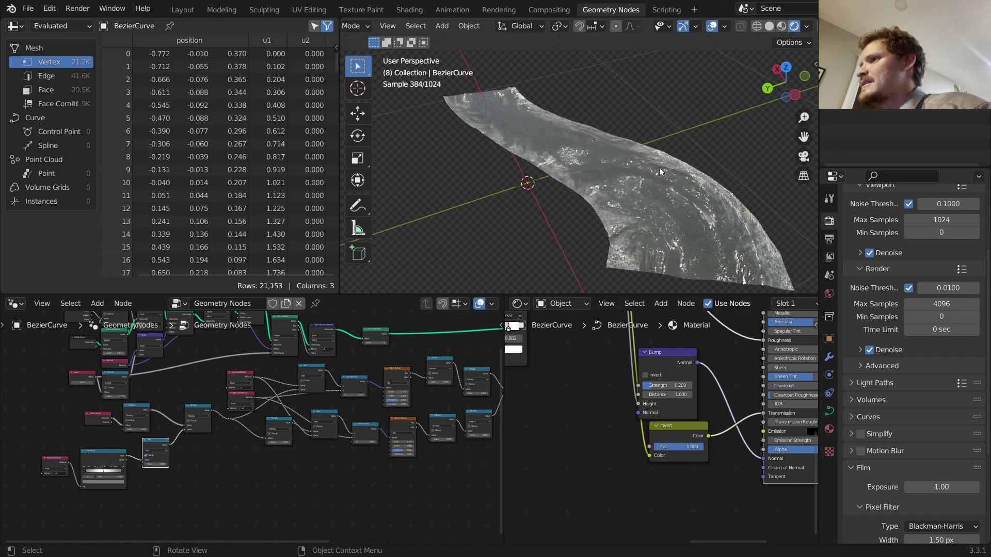
middle_click_drag(633, 155, 569, 162)
scroll(569, 162, "down", 2)
Step: In Edit Mode from top view, extrude the river curve's end point twice, the first by about -2.02 m in X and 1.51 m in Y
key("grave")
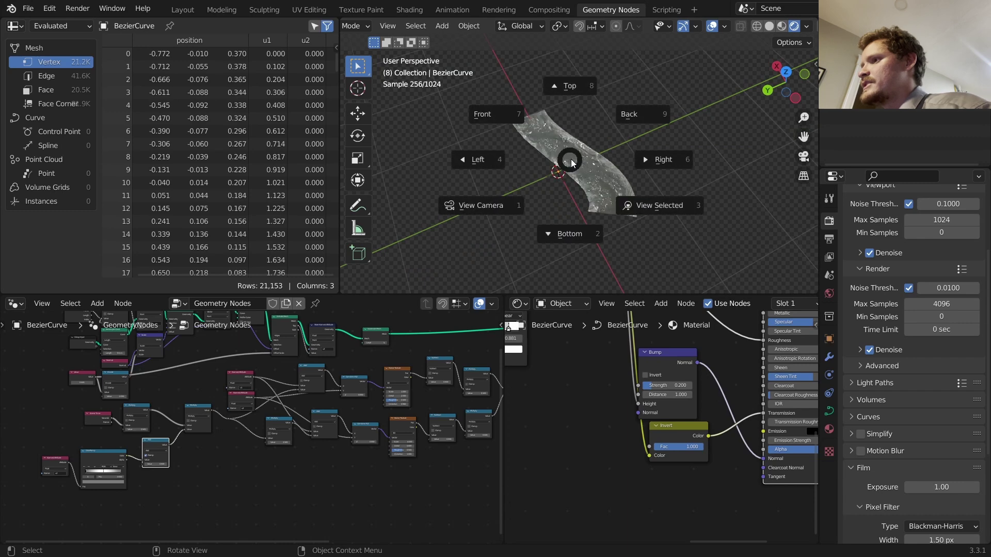
key("Escape")
key("Tab")
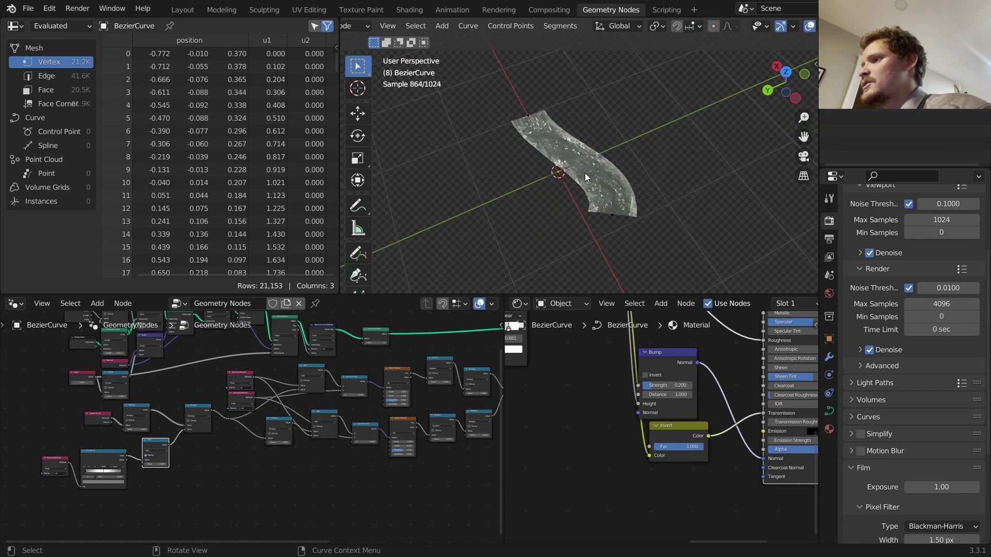
key("Tab")
key("Tab")
left_click_drag(593, 239, 626, 201)
scroll(627, 201, "down", 3)
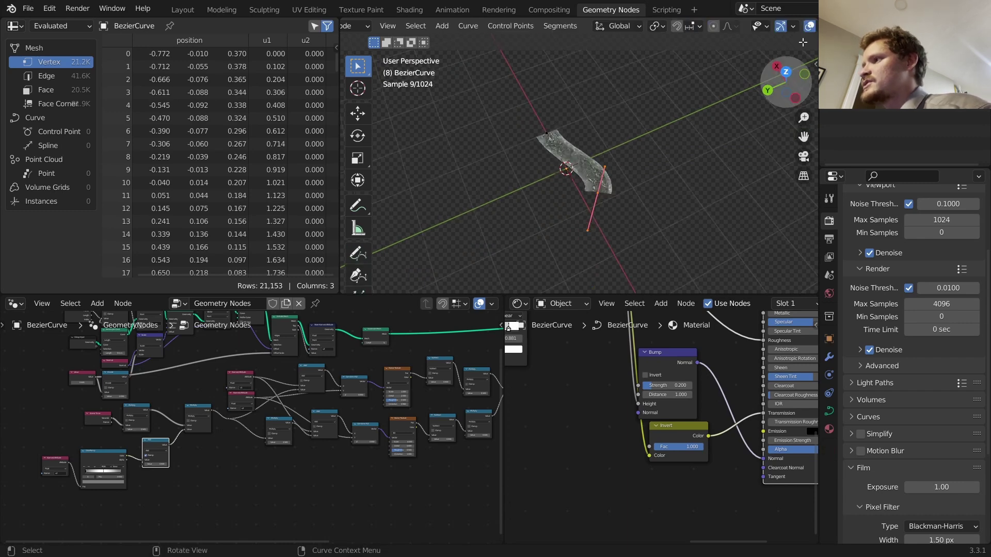
left_click(784, 72)
scroll(618, 138, "down", 4)
key("e")
left_click(535, 124)
key("e")
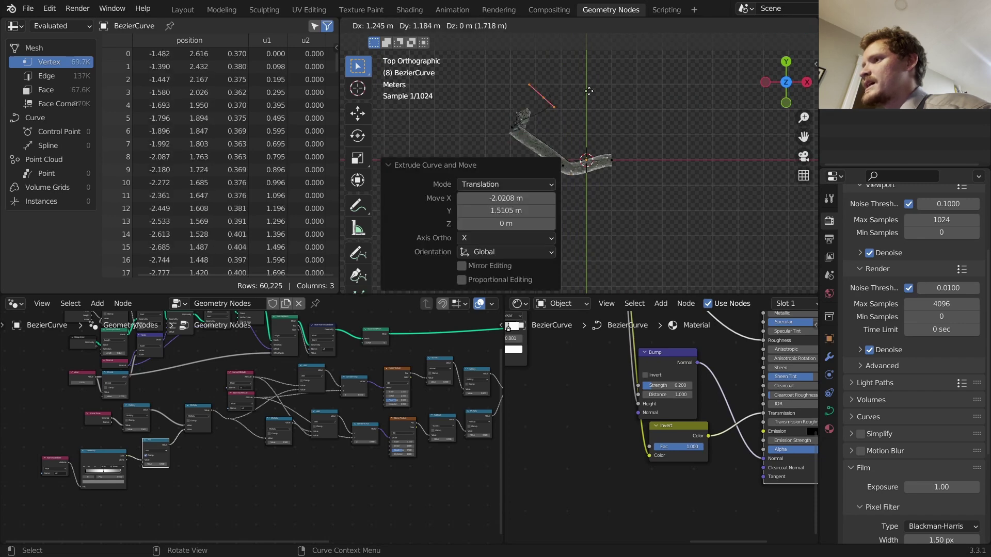
left_click(614, 92)
Step: Rotate the bend's control point and the new end point so the extended river curve turns smoothly
left_click_drag(508, 117, 504, 113)
key("r")
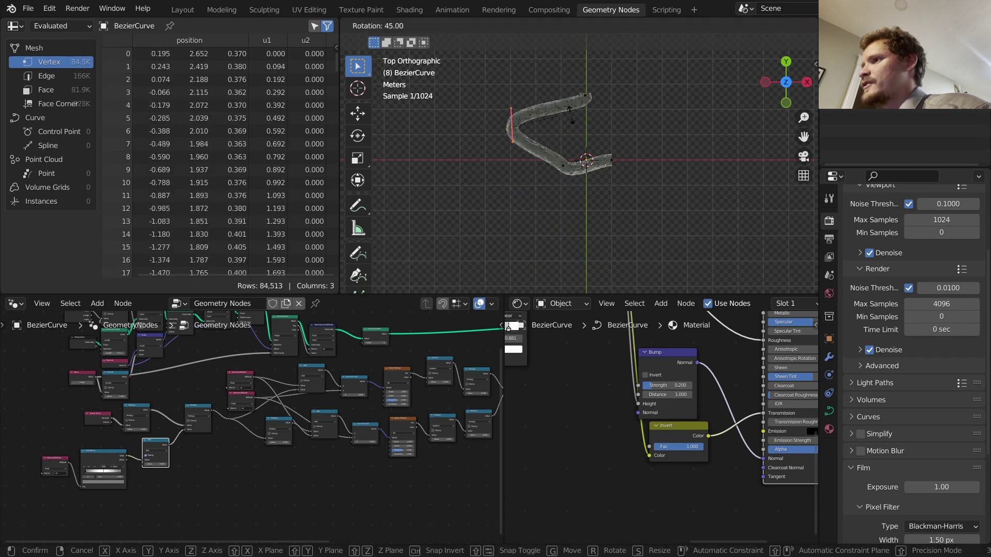
left_click(571, 127)
left_click(585, 95)
key("r")
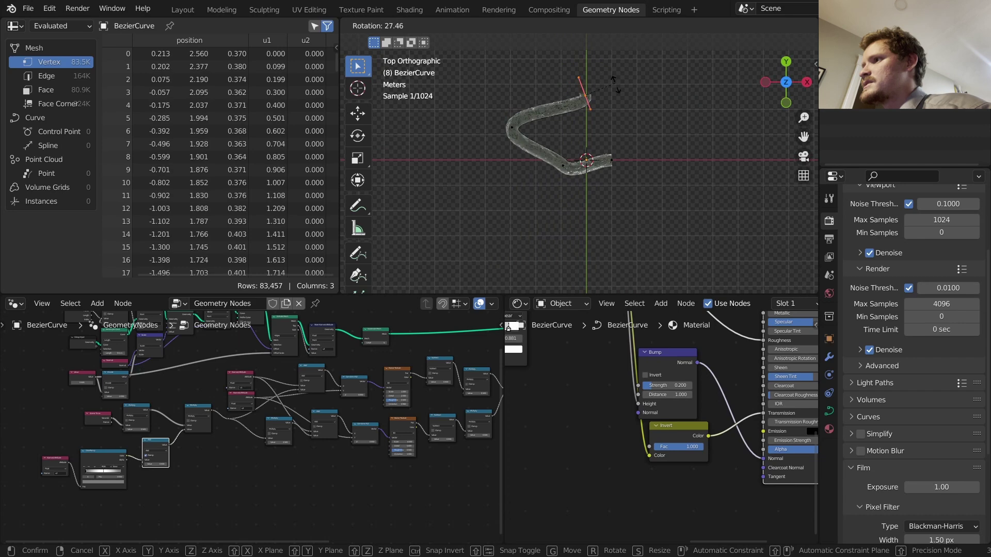
left_click(543, 158)
Step: Move the control point before the bend by about -0.47 m in X and -0.69 m in Y
left_click(563, 165)
key("g")
left_click(537, 144)
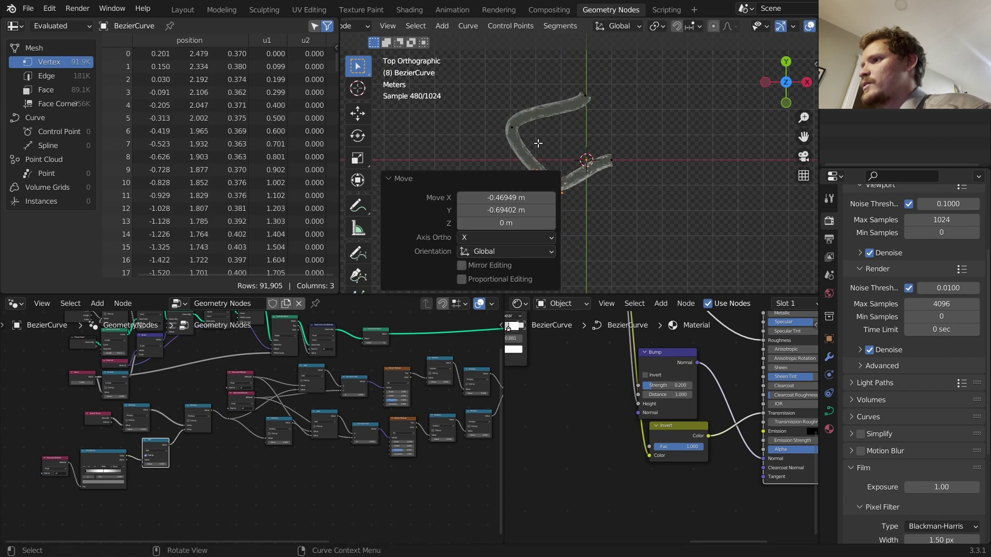
Step: Move the bend's control point by about 0.43 m in X and -0.65 m in Y, and scale up its handles
left_click_drag(529, 105, 530, 105)
key("s")
left_click(557, 90)
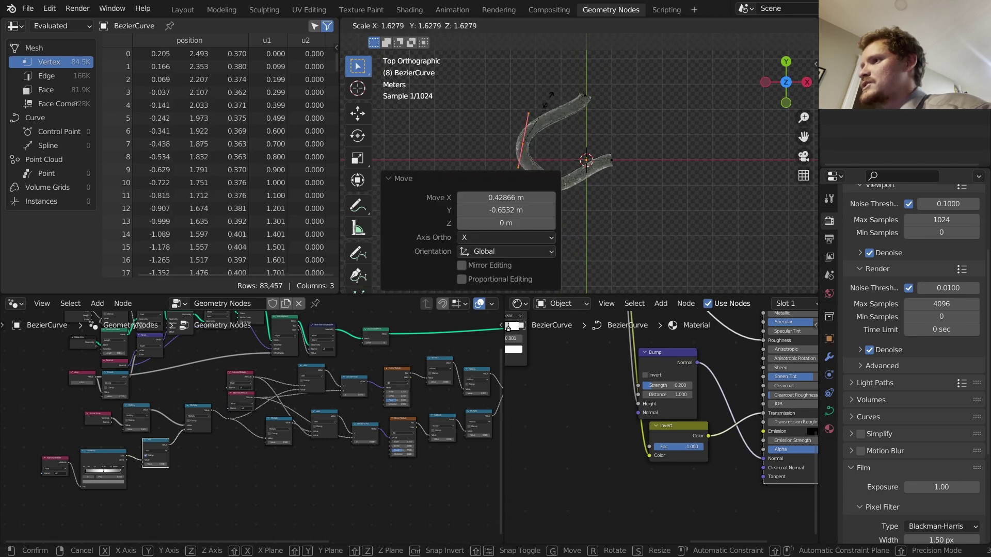
Step: Return to Object Mode and play the animation on the lengthened river
key("Tab")
scroll(583, 148, "up", 5)
key("space")
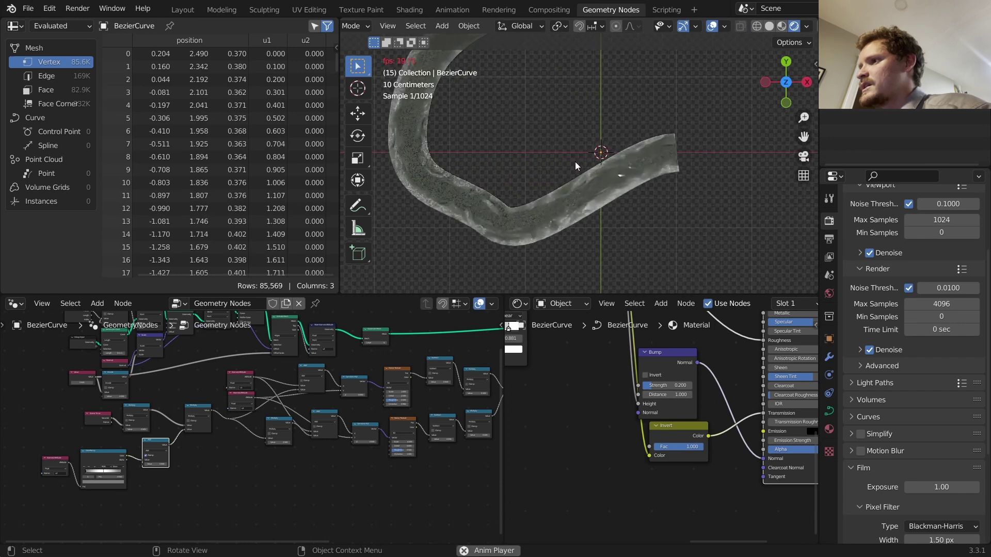
Step: Play the river's animation in both solid and rendered shading, and examine the water flow along the whole curve
middle_click_drag(588, 95, 486, 110)
key("space")
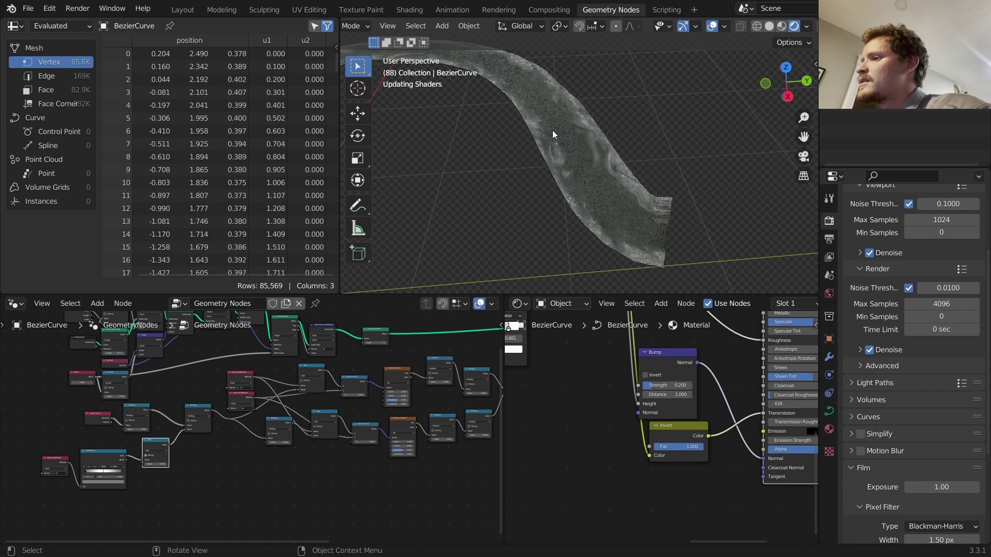
left_click(769, 28)
key("space")
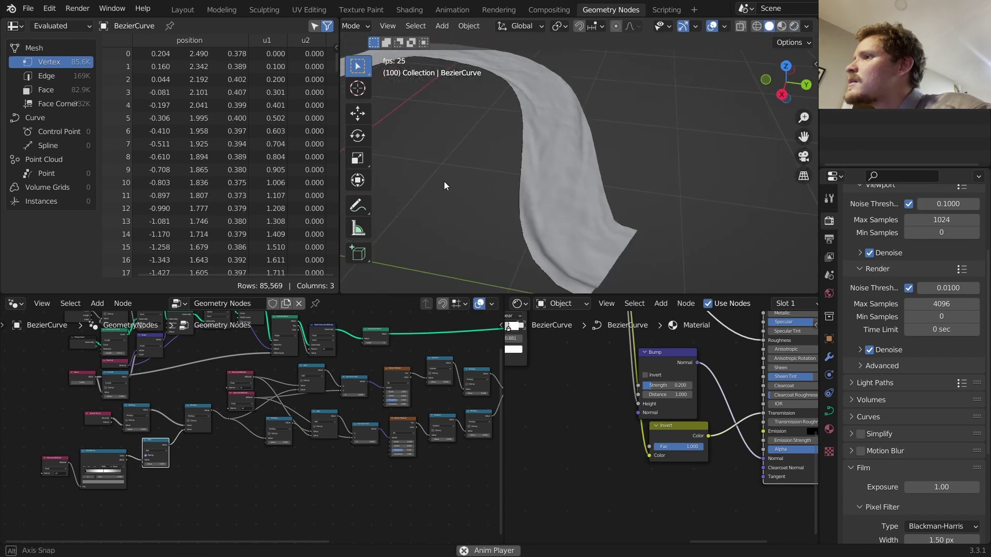
left_click(793, 26)
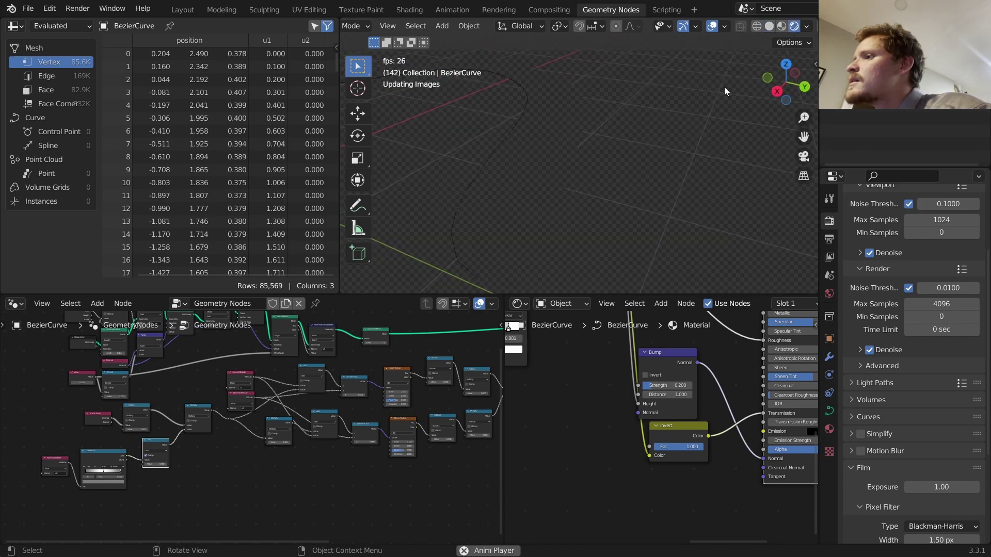
key("space")
key("space")
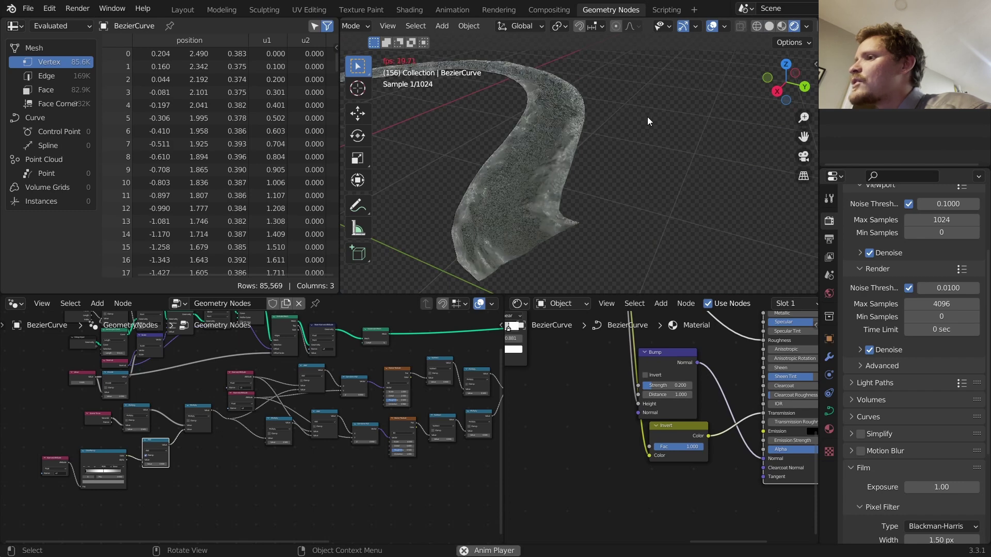
key("space")
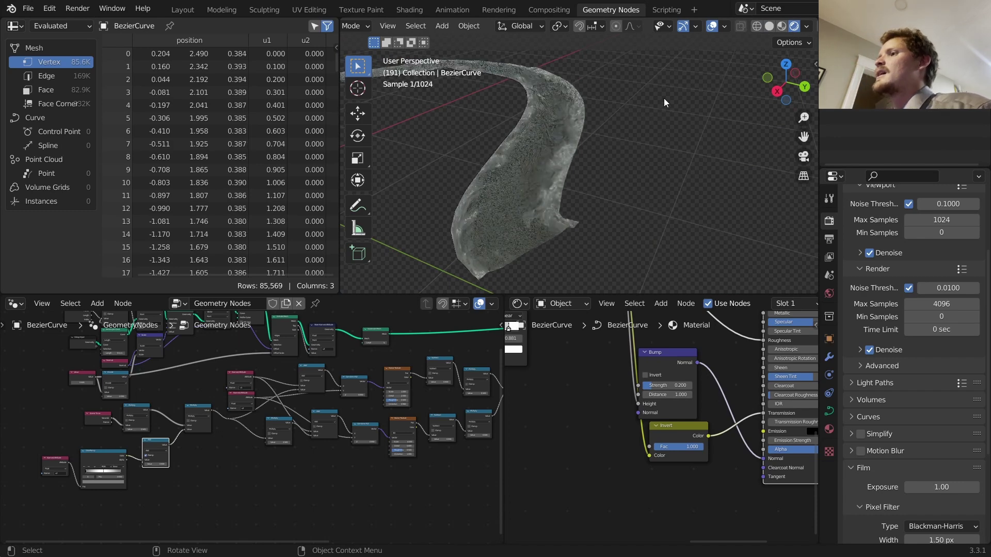
middle_click_drag(664, 98, 538, 136)
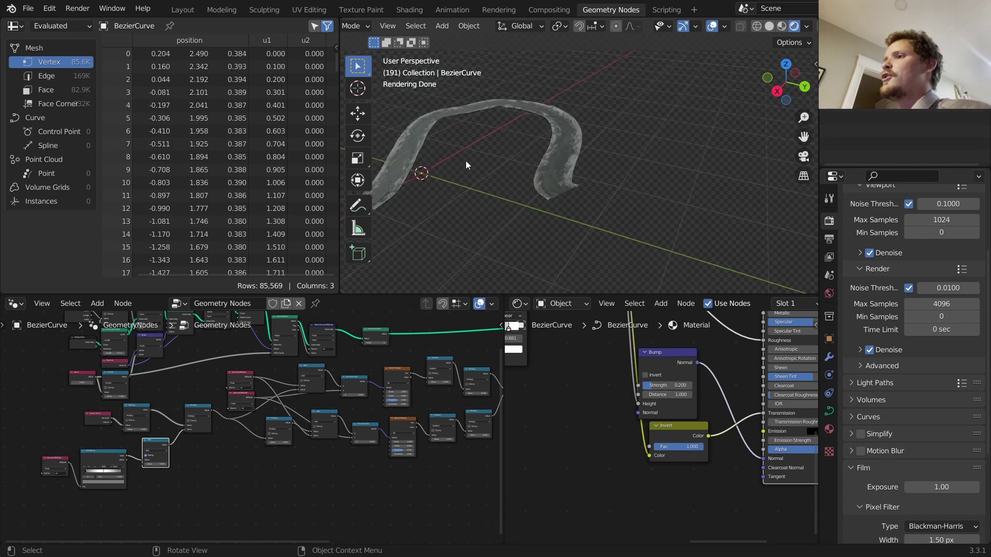
middle_click_drag(465, 160, 515, 158)
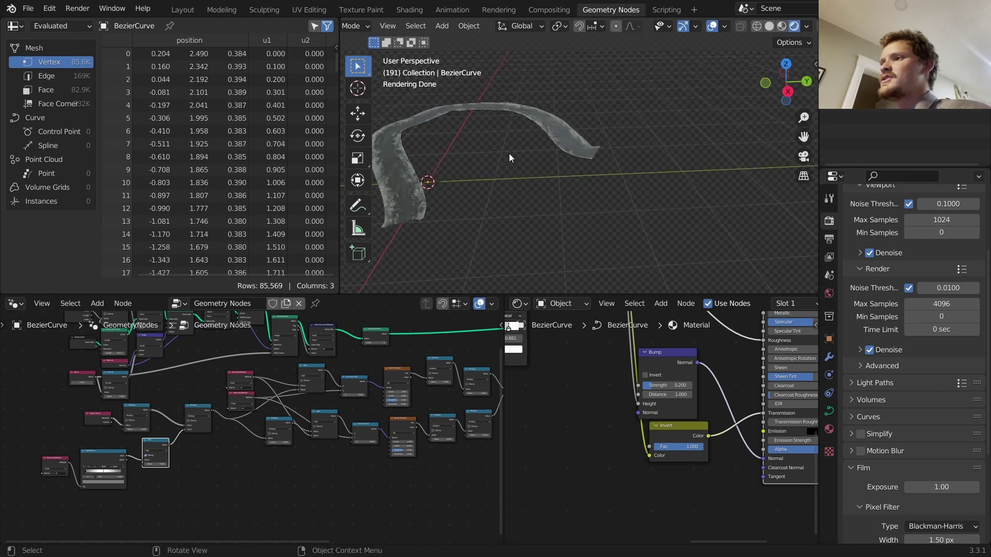
middle_click_drag(435, 183, 484, 157, "shift")
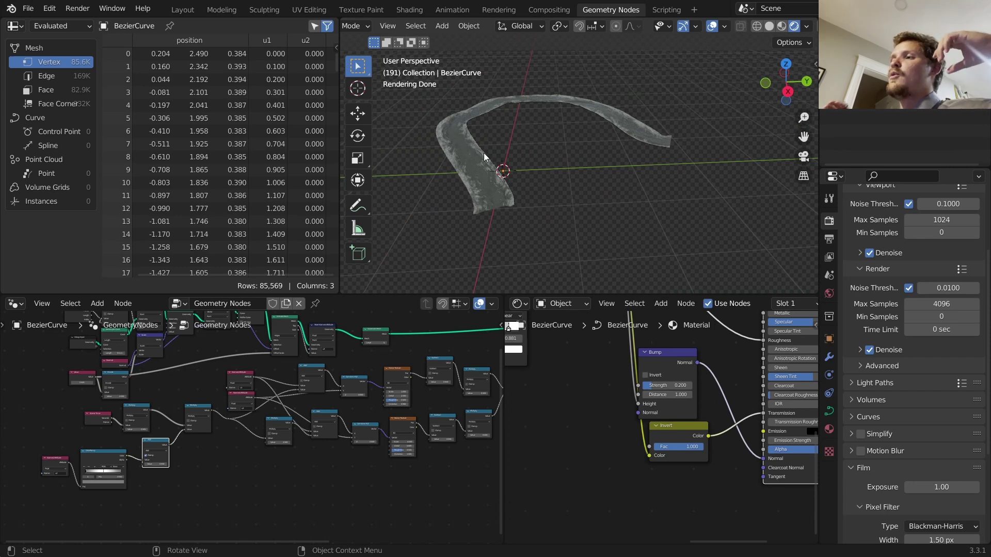
Step: Scale the river curve's control points up along Z in Edit Mode, and play the animation in Object Mode
left_click(550, 101)
key("Tab")
middle_click_drag(550, 100, 553, 84)
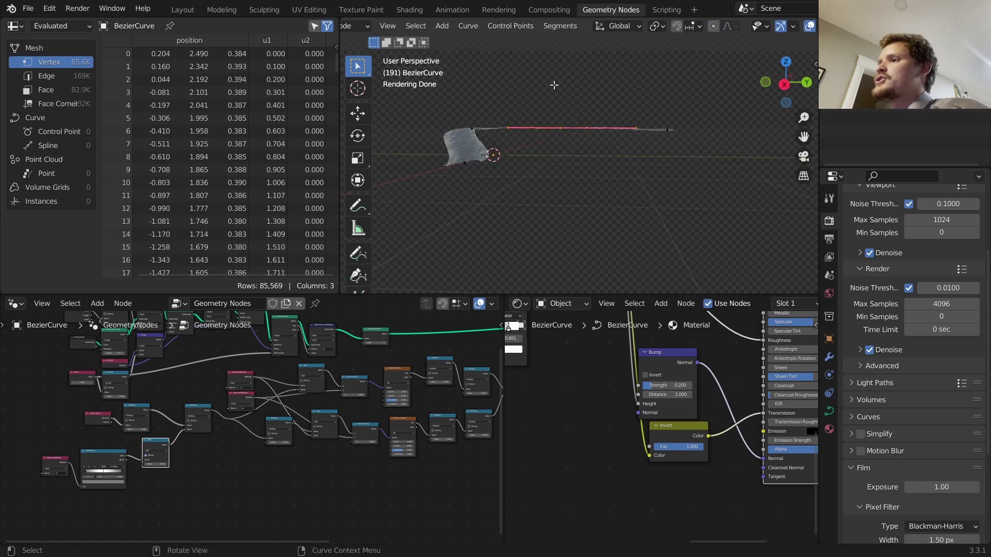
key("s")
key("z")
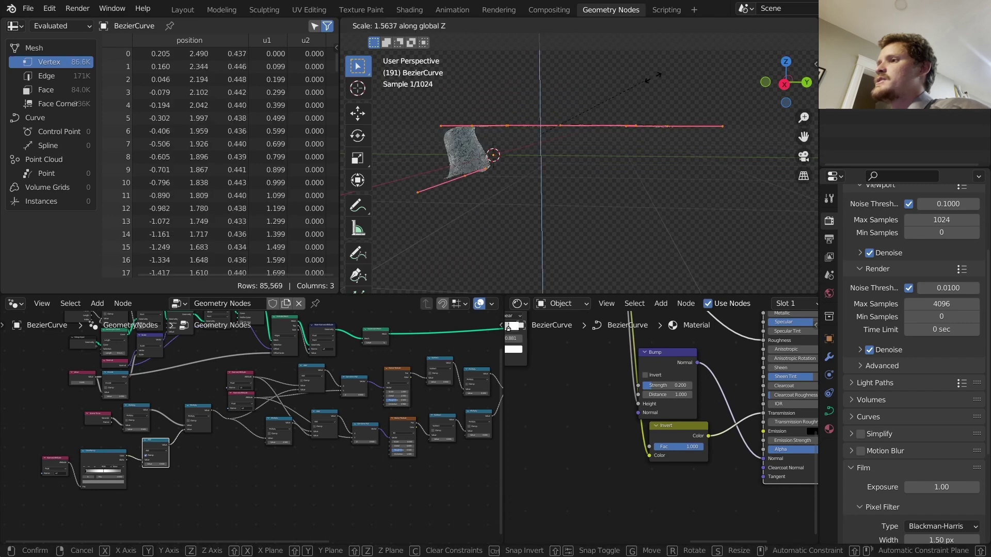
left_click(702, 52)
key("Tab")
middle_click_drag(556, 136, 487, 178)
key("space")
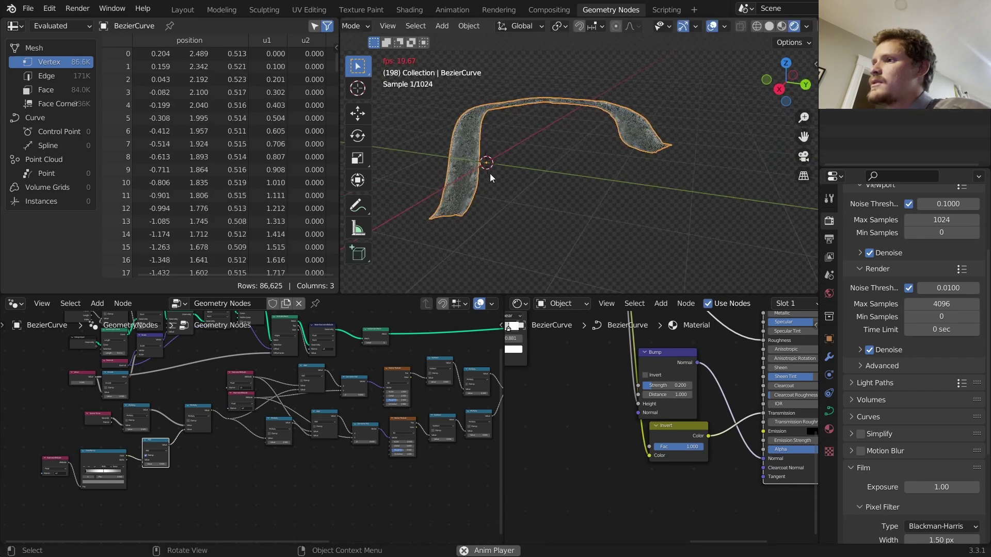
Step: Lower the curve's end control point by about 0.63 m along Z and view the sloping river in Object Mode
scroll(438, 175, "up", 2)
middle_click_drag(639, 129, 624, 153)
key("Tab")
left_click_drag(641, 203, 705, 140)
key("g")
key("z")
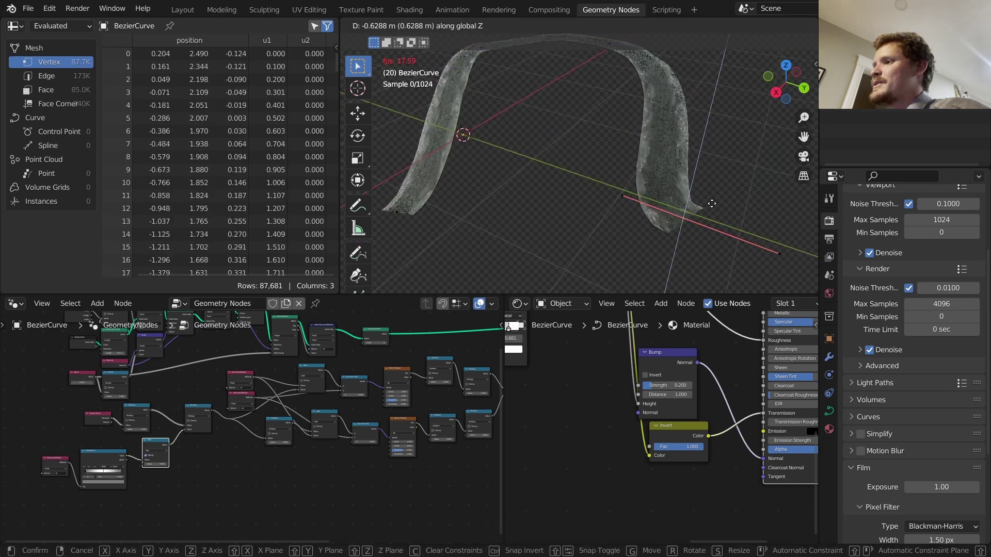
left_click(681, 193)
key("Tab")
middle_click_drag(681, 195, 683, 159)
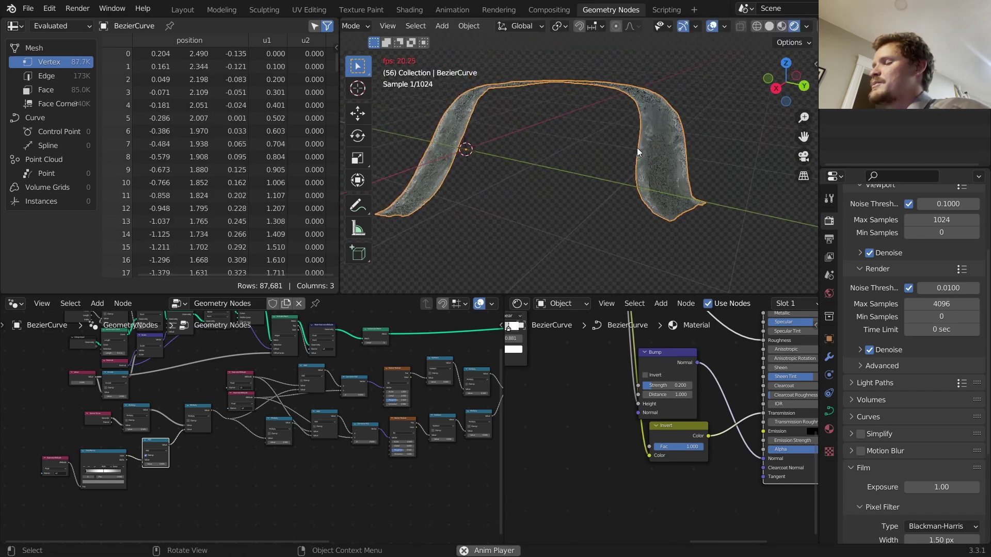
middle_click_drag(615, 172, 589, 178)
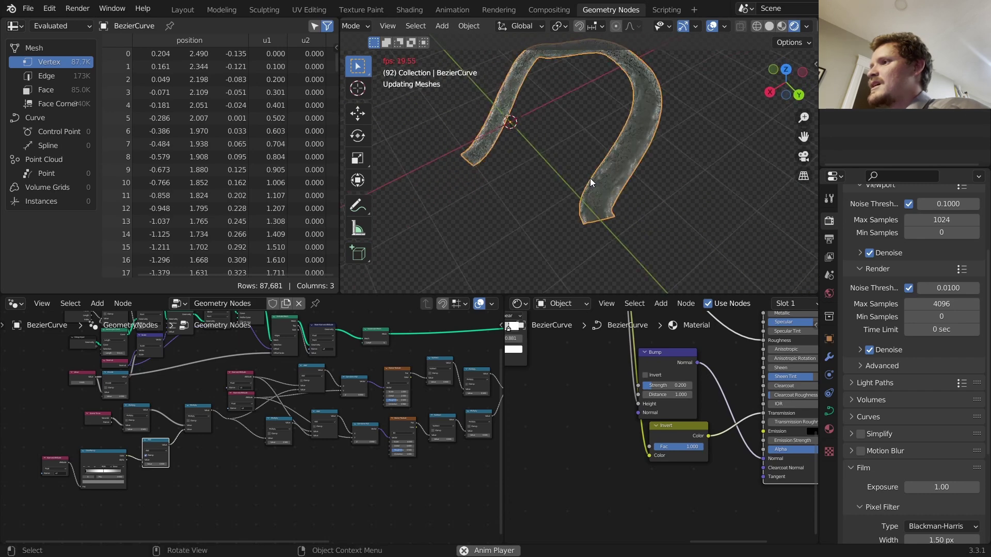
Step: Stop playback, delete the two control points that extend the river beyond its original segment, and undo the extra deletion
key("space")
key("Tab")
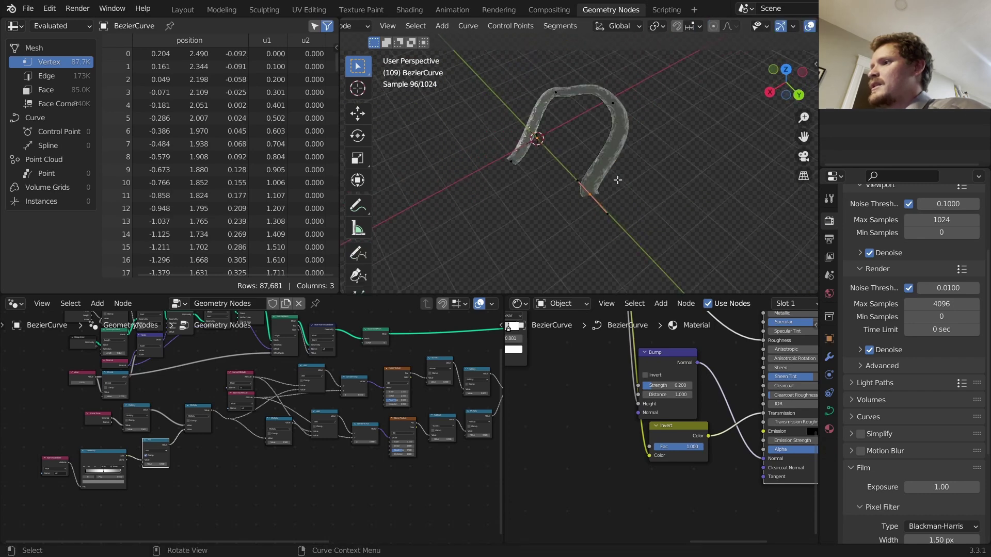
key("x")
left_click(621, 182)
key("x")
left_click(638, 82)
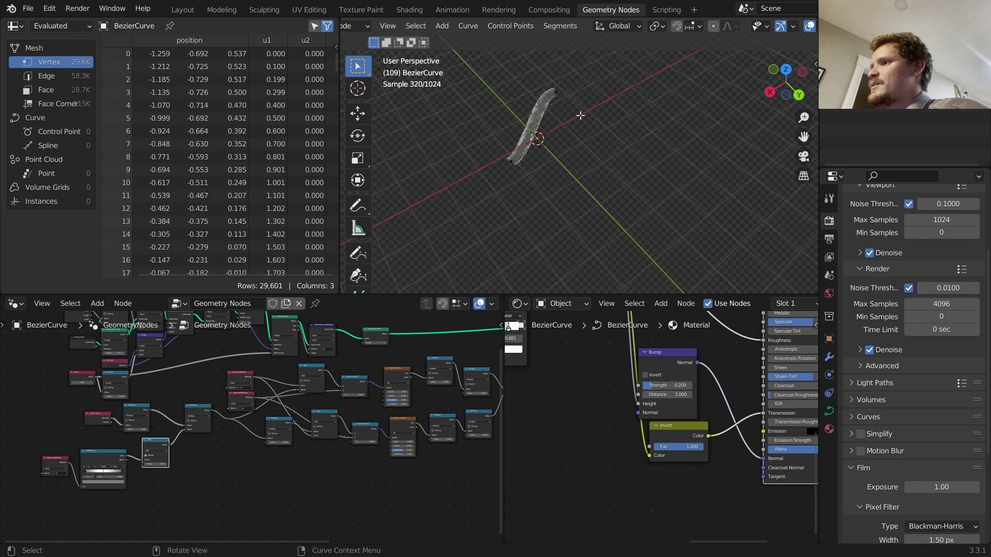
key("x")
left_click(525, 78)
key("ctrl+z")
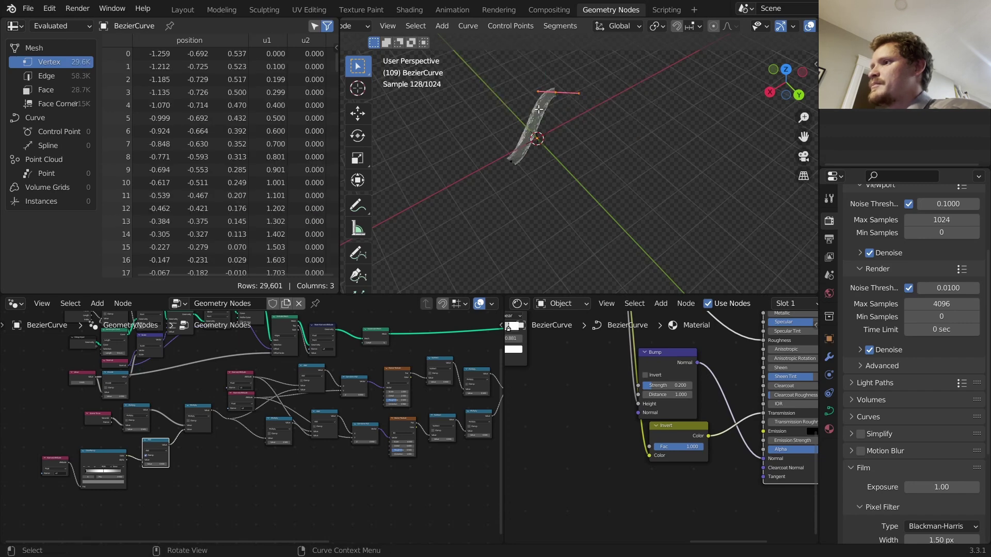
Step: Flatten the remaining river curve by scaling all its control points to 0 along Z, and return to Object Mode
key("a")
key("s")
key("z")
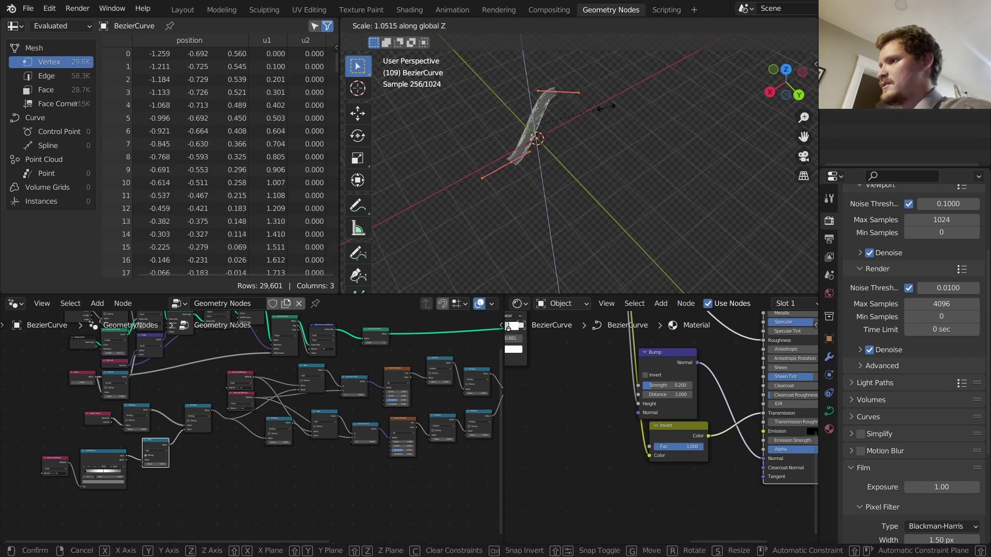
key("0")
key("Return")
key("Tab")
Step: Rotate the control point at the shortened end of the river curve about Z to straighten that end
scroll(414, 149, "up", 4)
middle_click_drag(565, 129, 392, 157)
key("Tab")
key("r")
key("z")
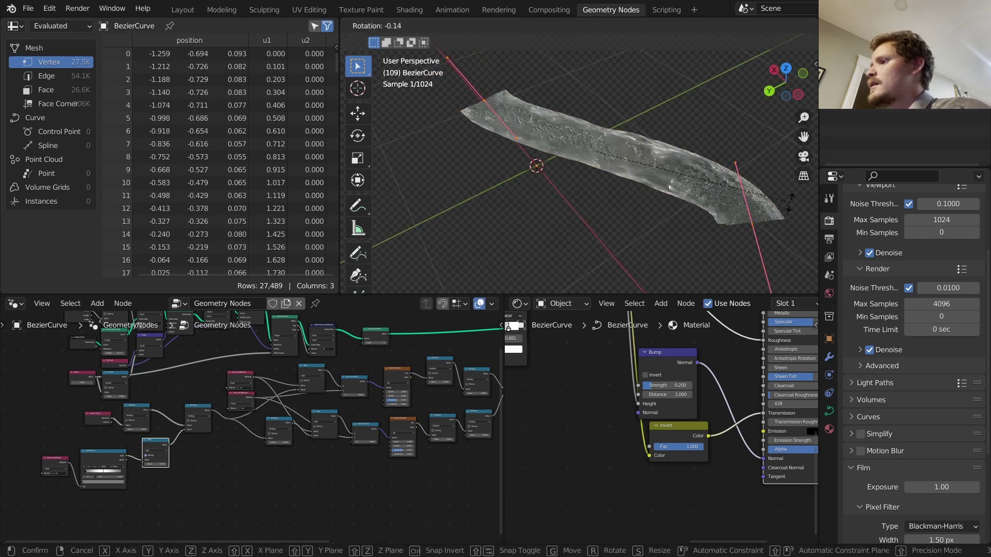
key("Return")
key("s")
key("z")
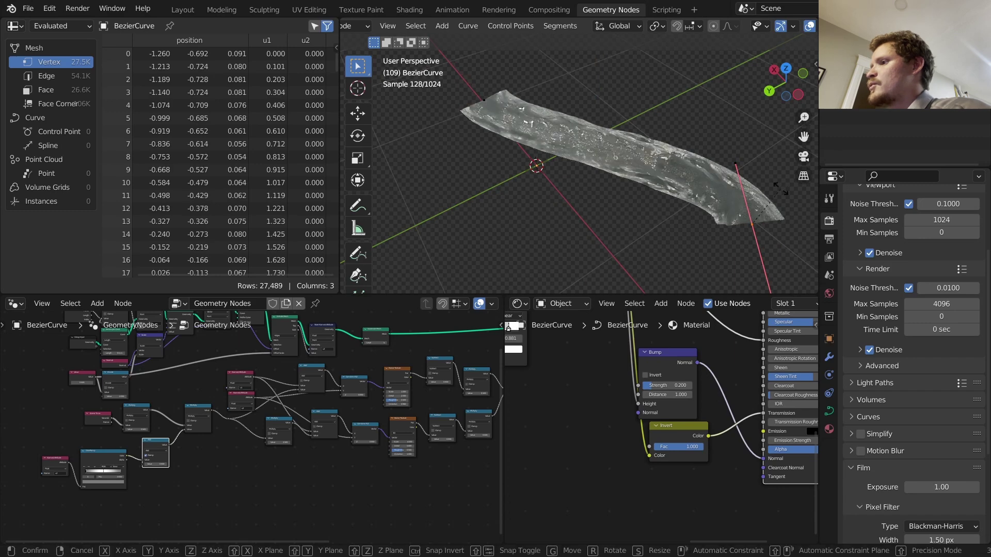
key("Return")
key("r")
key("z")
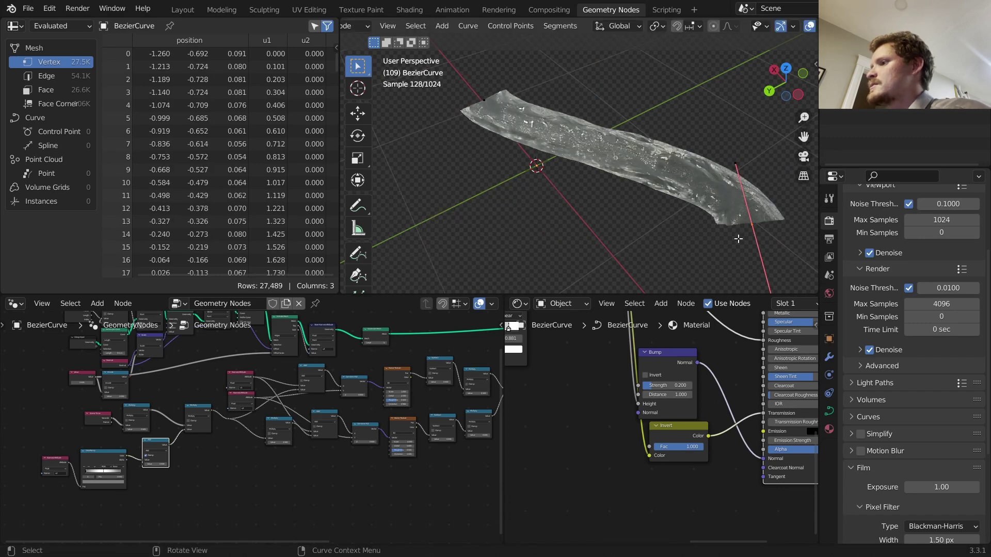
left_click(751, 177)
key("Tab")
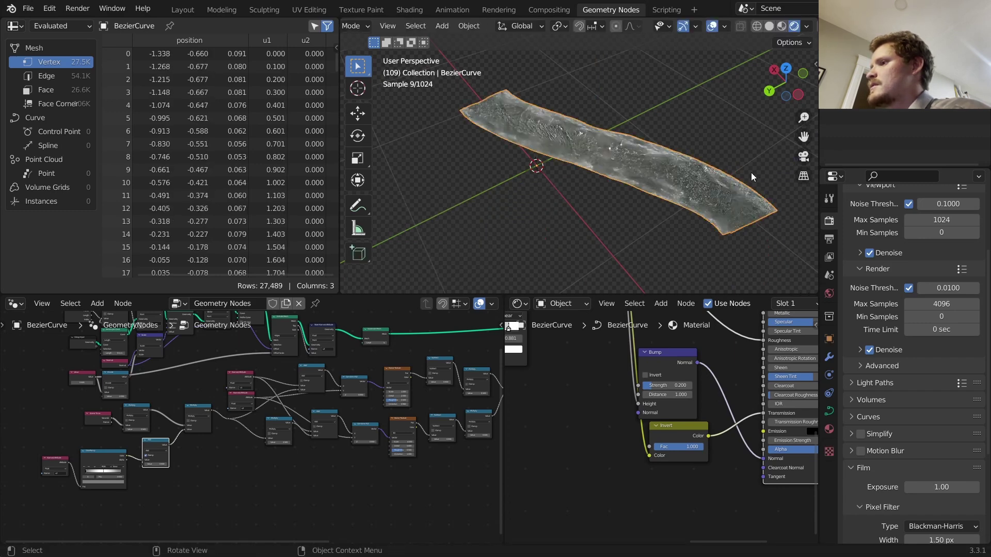
Step: Play the animation on the flattened river segment and examine its surface
middle_click_drag(752, 177, 621, 171)
scroll(696, 155, "up", 2)
key("space")
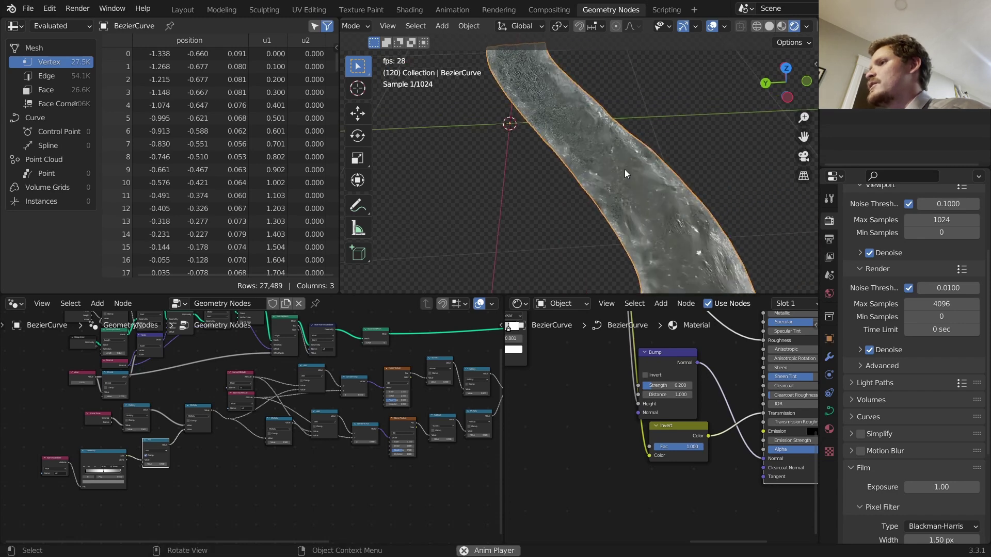
scroll(625, 169, "down", 4)
key("space")
Step: Try drawing a freehand curve beside the river with the Draw tool in Edit Mode, and undo it
key("Tab")
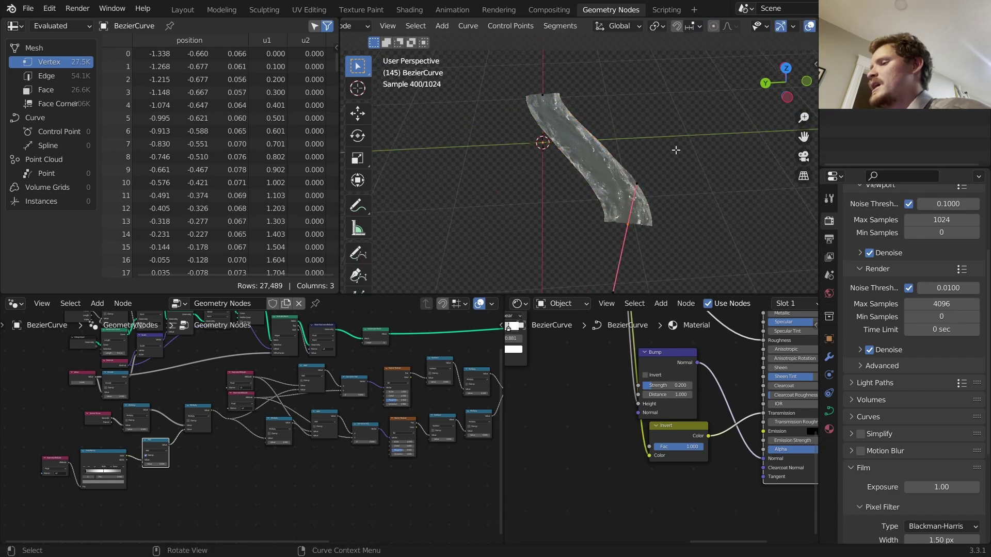
left_click(359, 252)
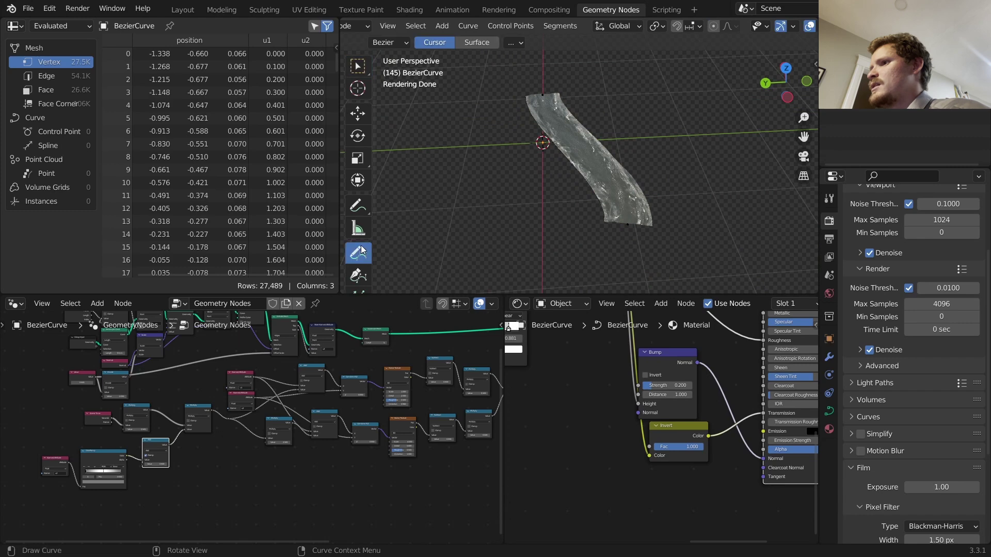
left_click_drag(532, 199, 536, 202)
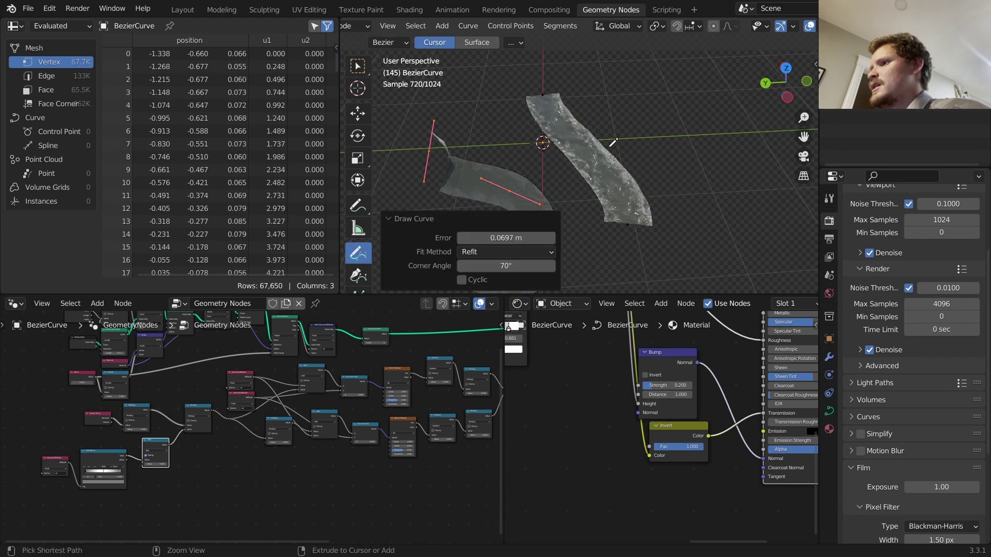
key("ctrl+z")
Step: Draw a wavy second curve alongside the river in top view, and play the animation in Object Mode
left_click(786, 67)
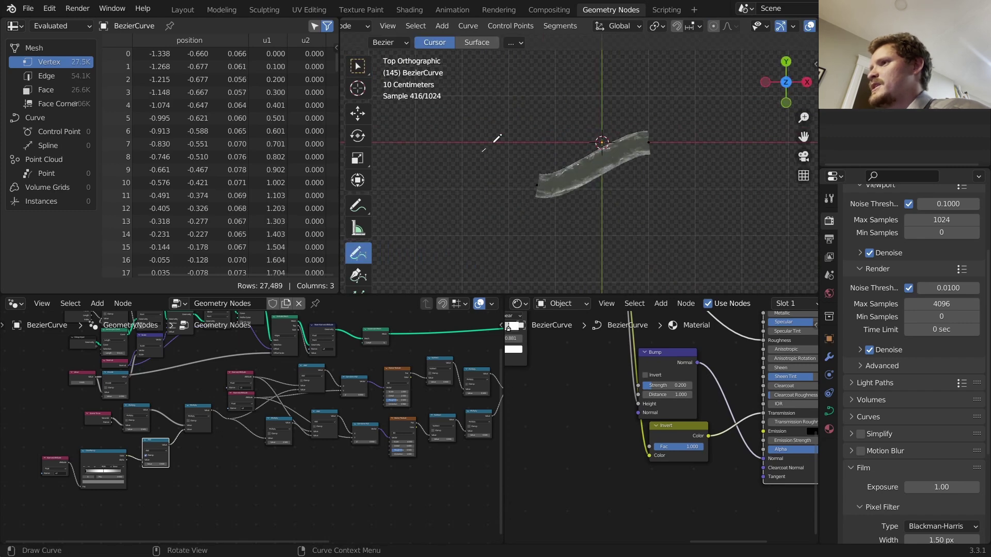
left_click_drag(471, 161, 729, 43)
key("Tab")
key("space")
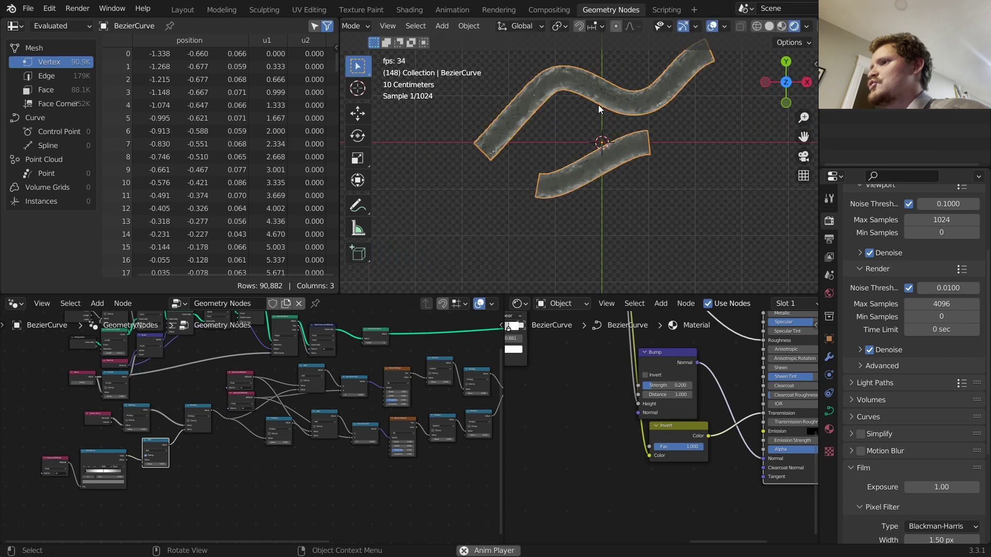
Step: Examine the foam on both river curves up close, and undo the drawn wavy curve
mouse_move(645, 108)
middle_mouse_down()
mouse_move(509, 73)
mouse_move(633, 113)
middle_mouse_up()
scroll(633, 110, "up", 4)
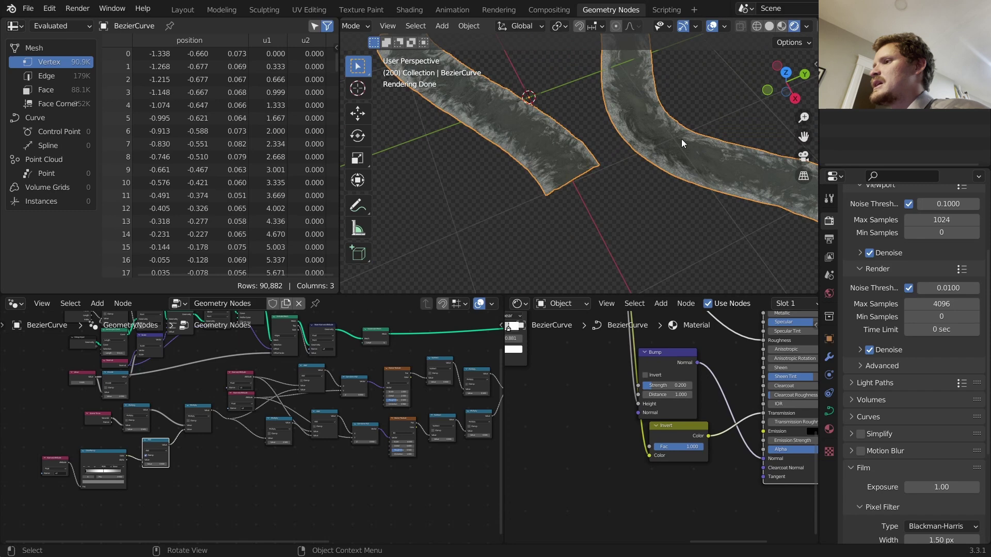
middle_click_drag(658, 141, 639, 111)
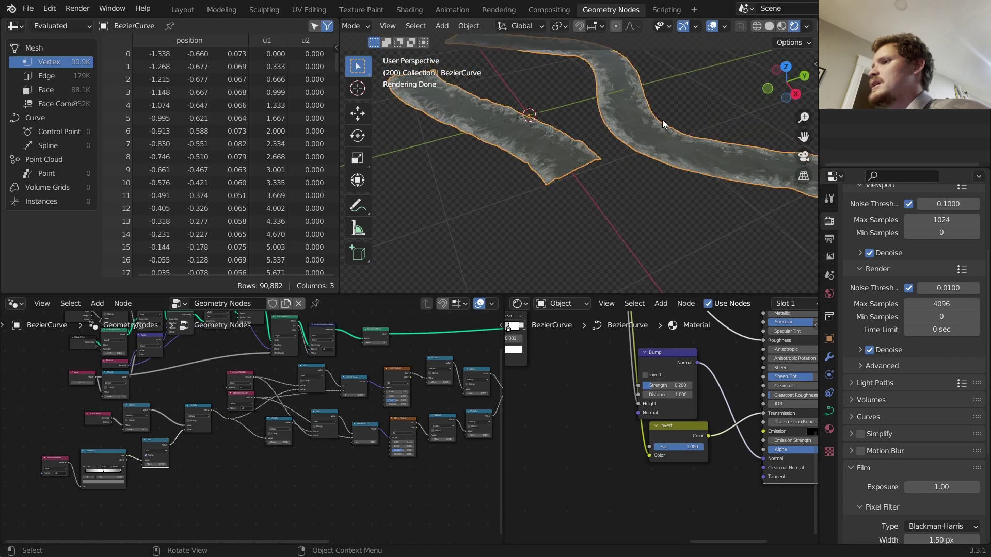
key("Tab")
key("Tab")
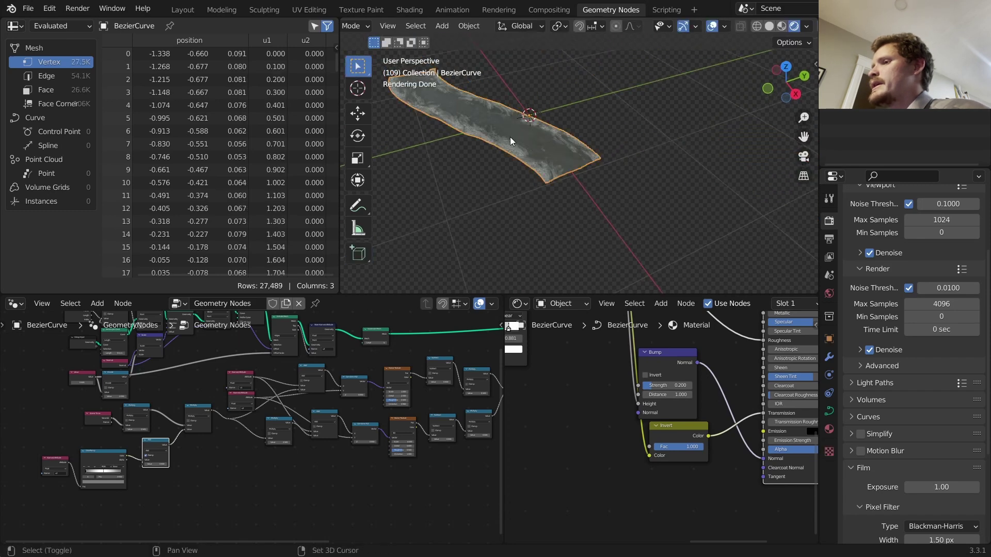
Step: Play the animation on the remaining river segment and examine the foam along its banks
middle_click_drag(511, 139, 587, 181, "shift")
key("space")
scroll(586, 169, "up", 4)
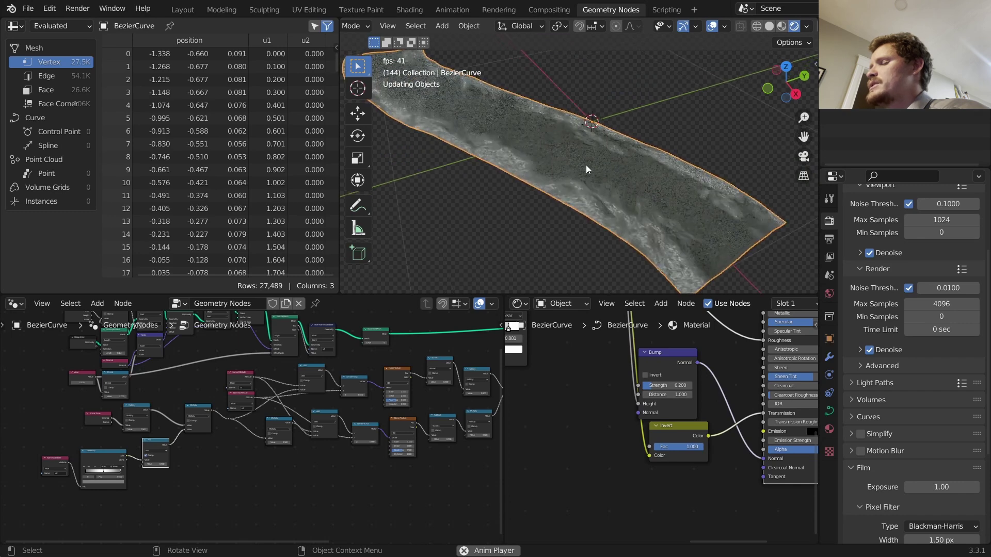
key("space")
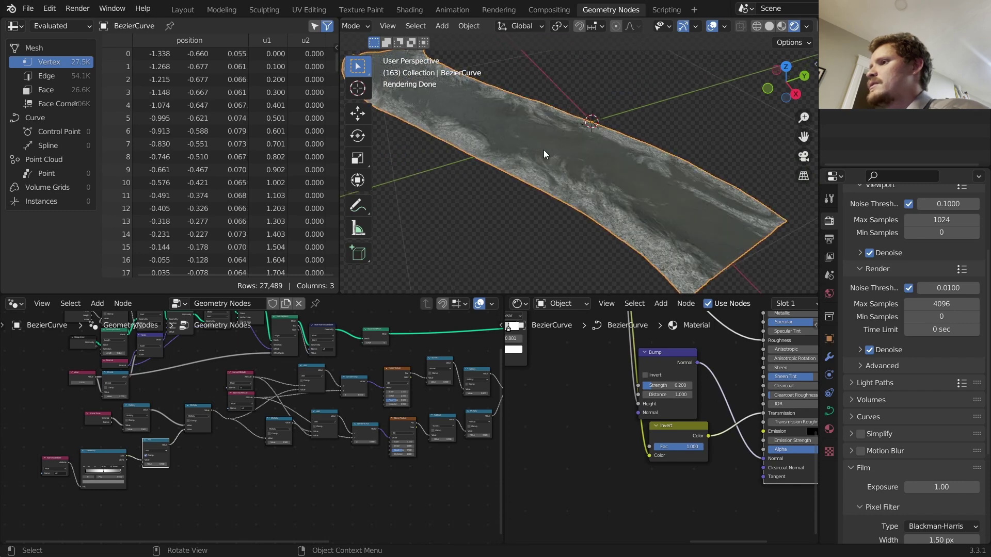
middle_click_drag(543, 150, 547, 201)
Step: Try cutting the link into the Roughness input of the river material's shader, and undo it
middle_click_drag(726, 353, 695, 404)
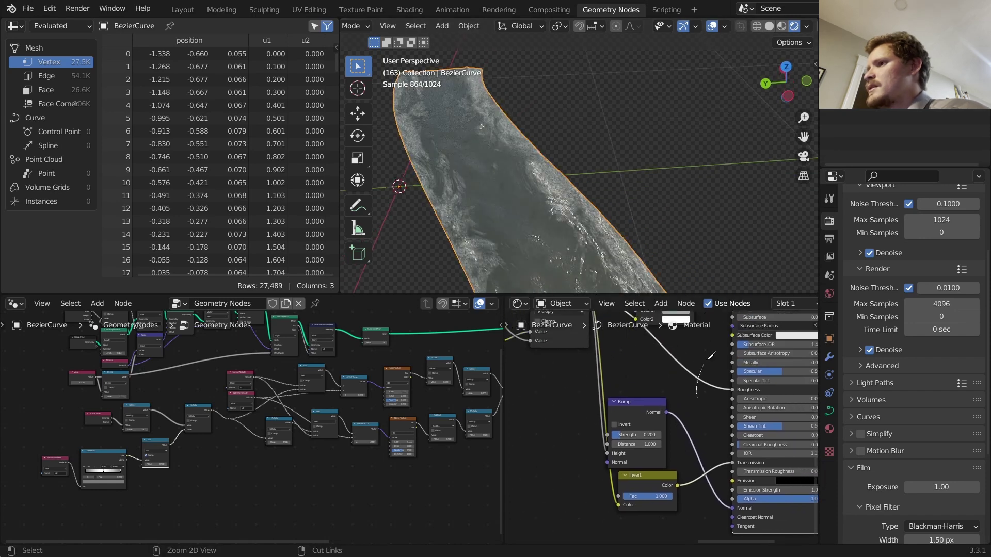
key("ctrl+z")
key("ctrl+z")
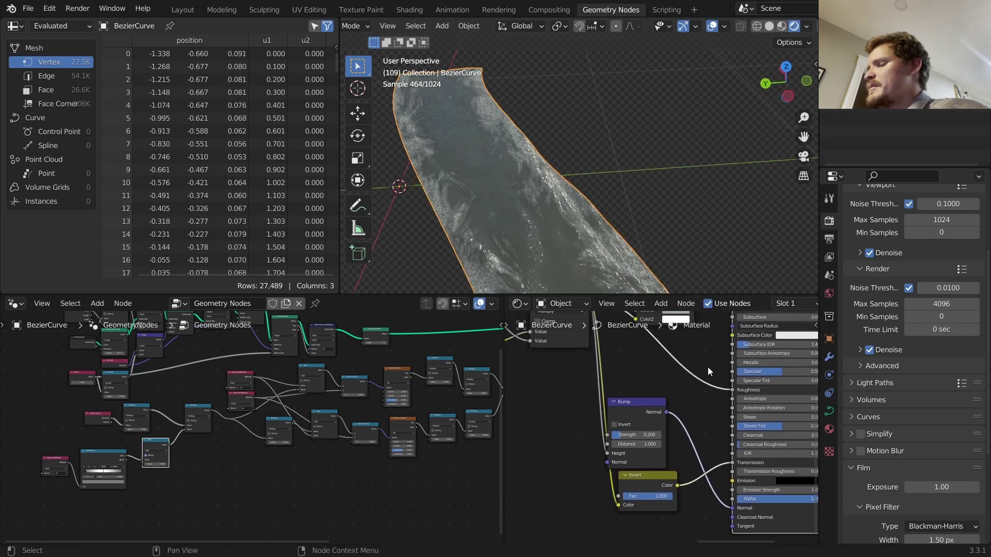
Step: Duplicate the Multiply node in the river material, insert it between the upper ColorRamp and the existing Multiply, and set its value to 0.75
middle_click_drag(707, 382, 513, 468)
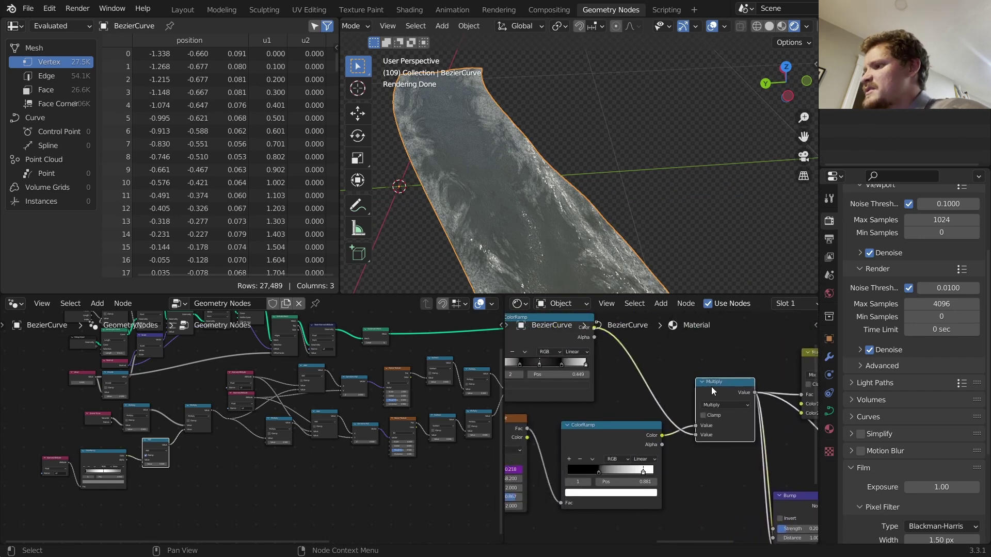
key("shift+d")
left_click(619, 337)
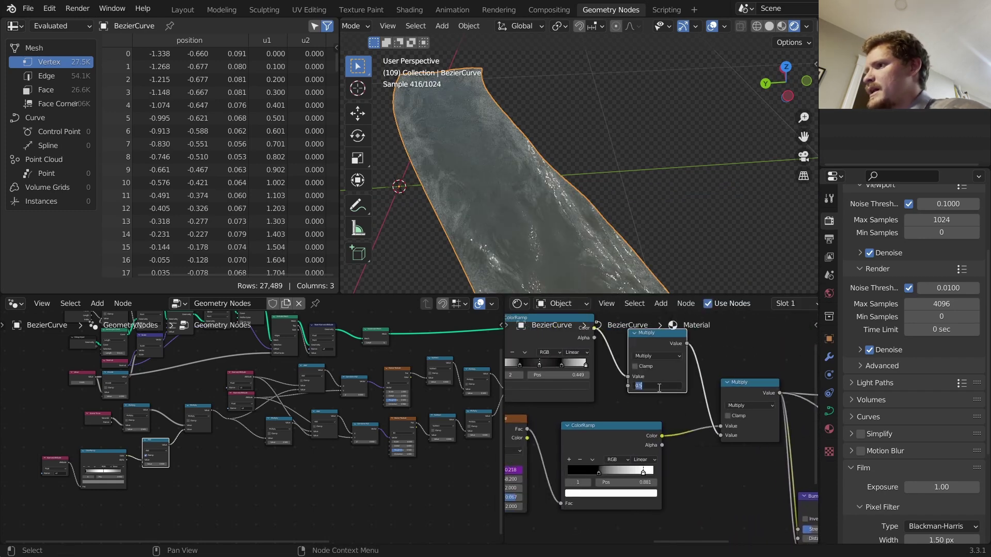
type("0")
key("Return")
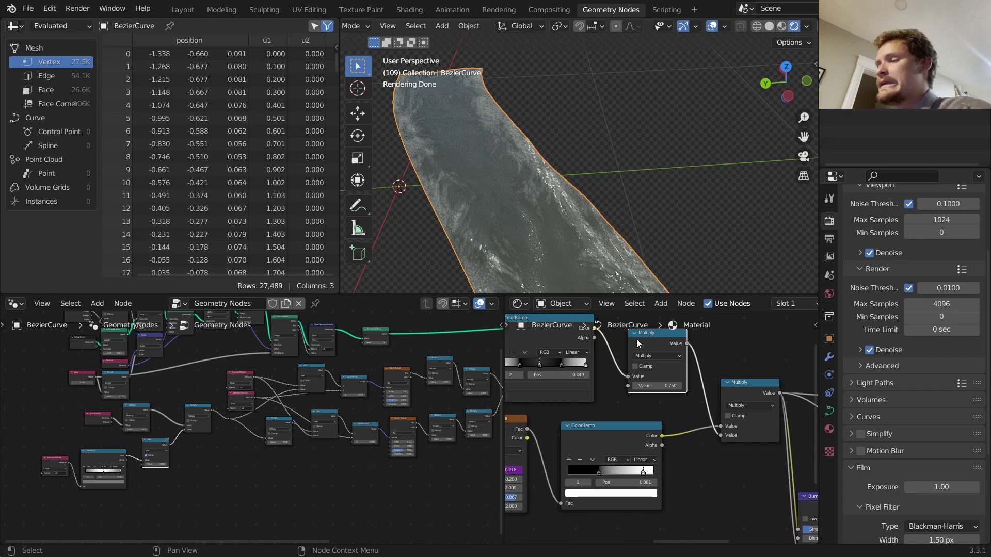
Step: Save the file, play the animation briefly, and examine the river's surface and foam from several angles
scroll(561, 187, "down", 5)
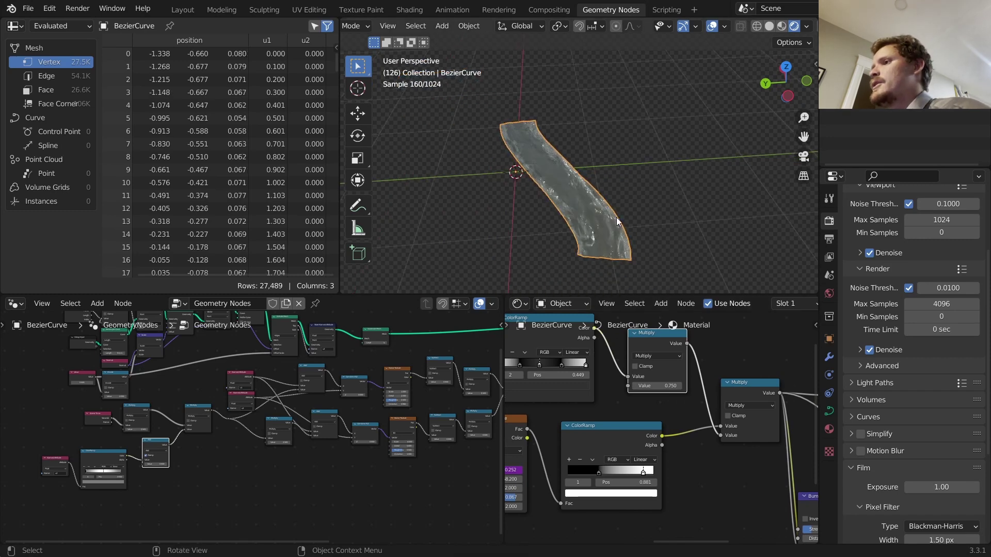
key("ctrl+s")
key("space")
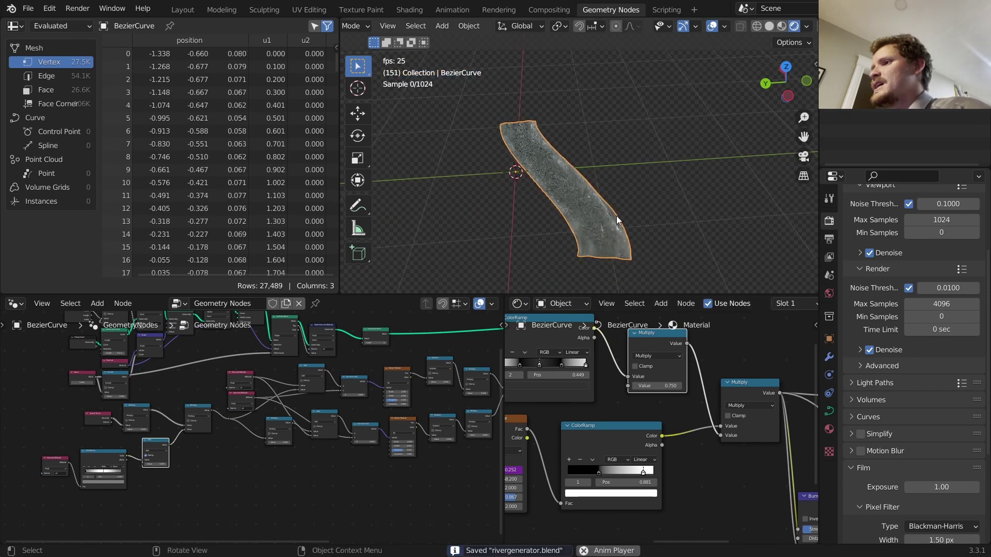
key("space")
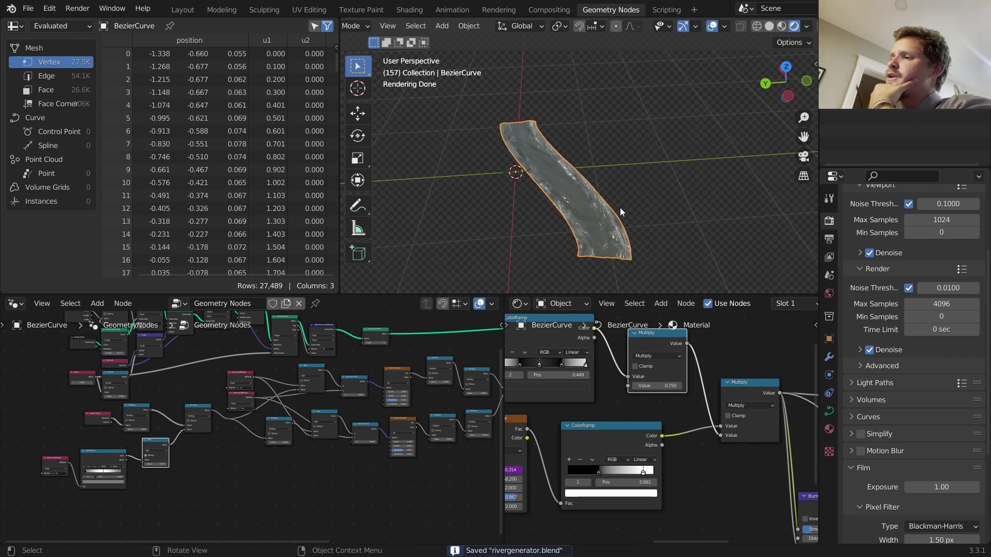
scroll(599, 215, "up", 5)
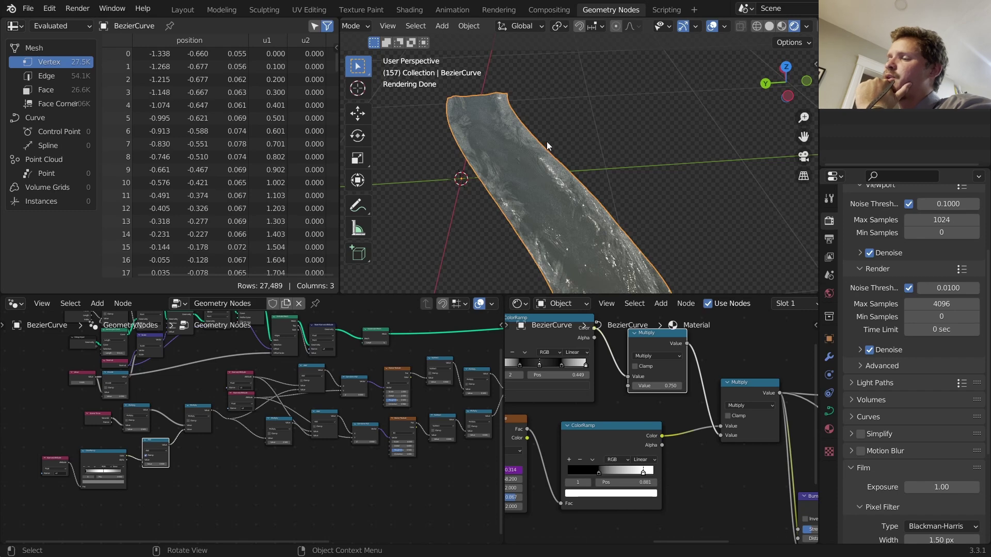
middle_click_drag(619, 229, 450, 172)
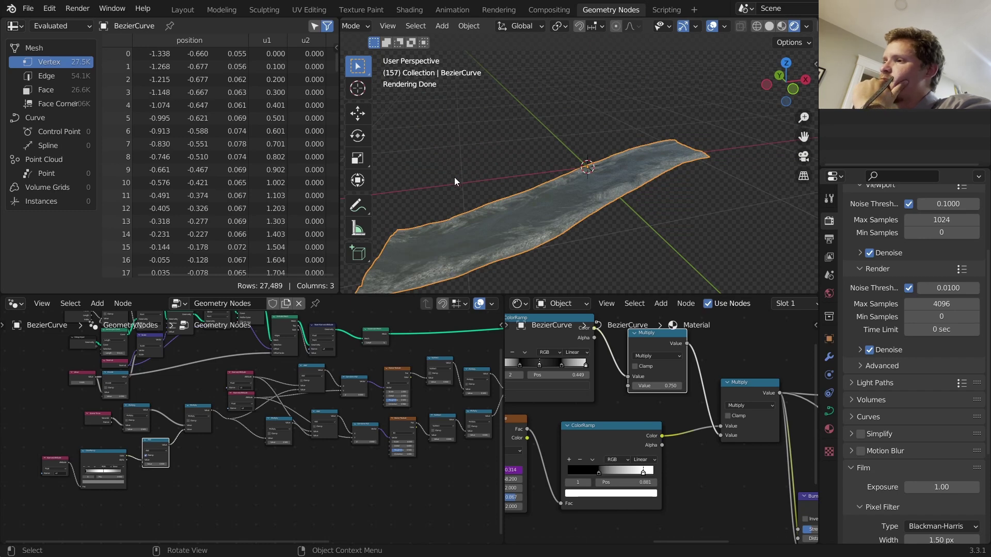
middle_click_drag(541, 208, 743, 222)
Step: Try museumplein_2k.hdr from the HDRIs folder as the world's environment image
left_click(829, 293)
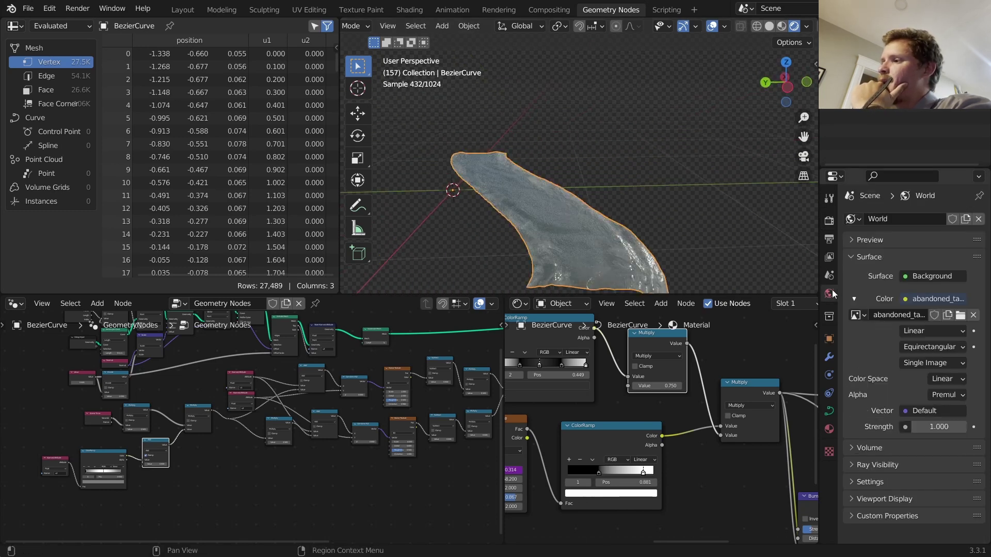
left_click(959, 314)
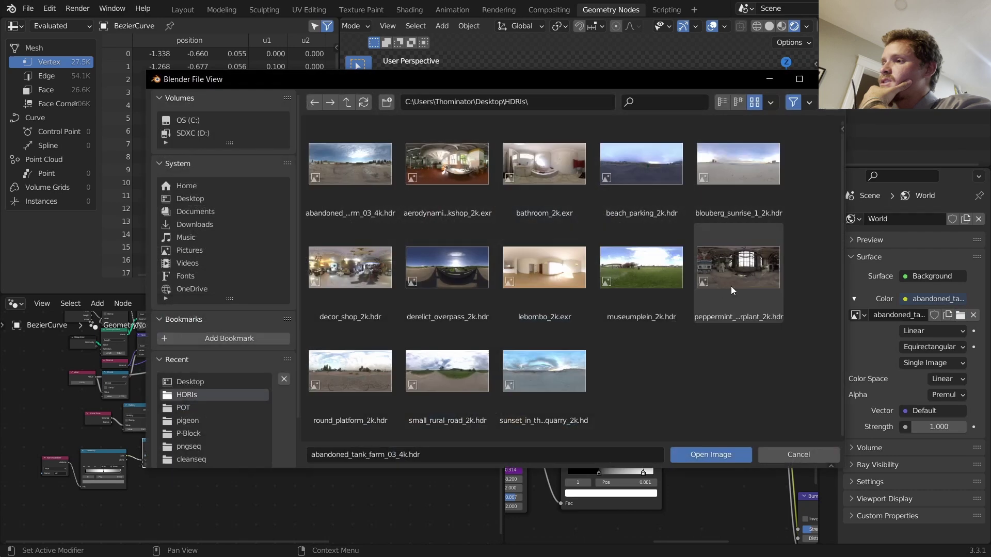
double_click(645, 267)
middle_click_drag(617, 251, 571, 244)
Step: Set the Bump node's strength in the river material to 0.1
middle_click_drag(669, 442, 548, 520)
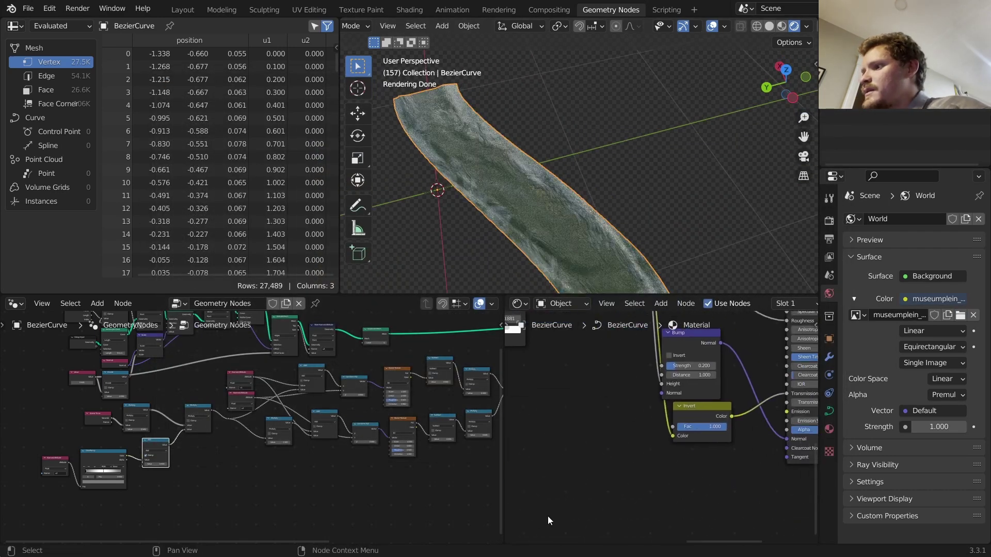
mouse_move(695, 365)
left_mouse_down()
mouse_move(660, 365)
mouse_move(691, 366)
left_mouse_up()
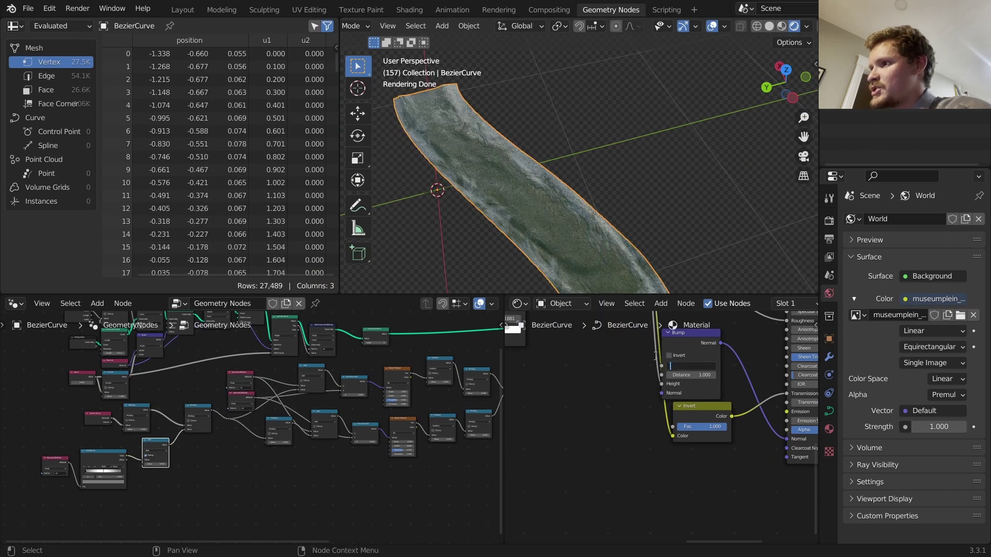
type("0.1")
key("Return")
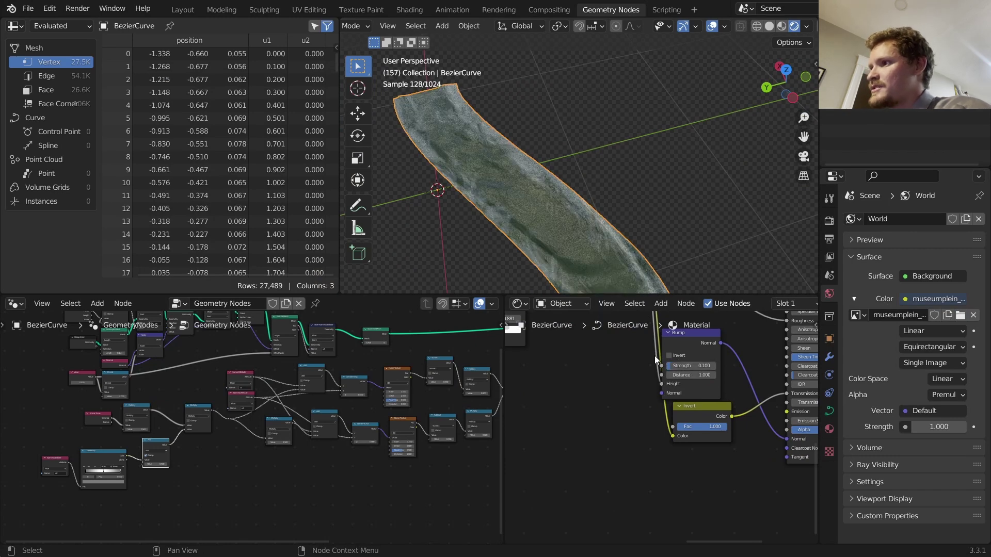
Step: Switch the world's environment image back to abandoned_tank_farm_03_4k.hdr and play the river animation briefly from a lower angle
left_click(856, 315)
left_click(694, 337)
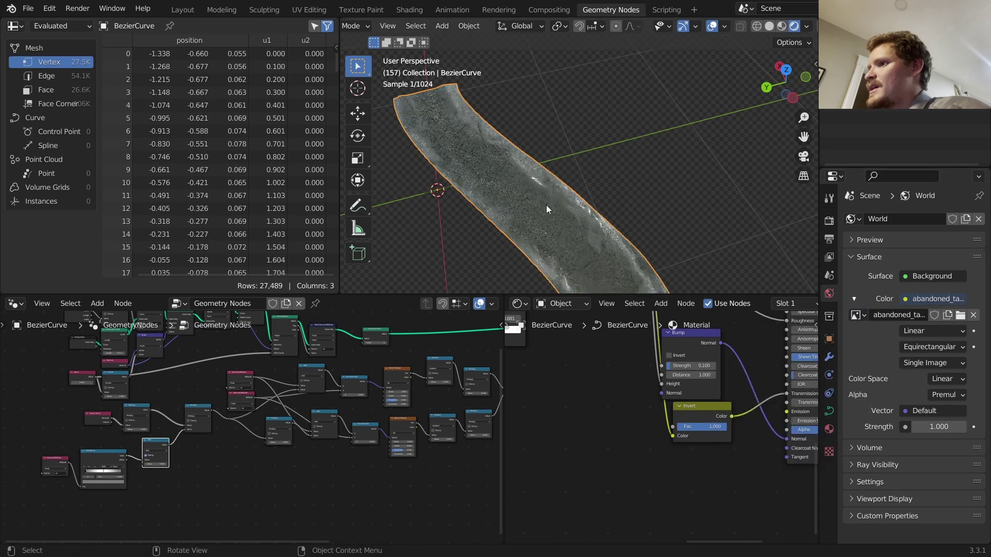
middle_click_drag(608, 237, 590, 210)
scroll(586, 178, "down", 2)
key("space")
key("space")
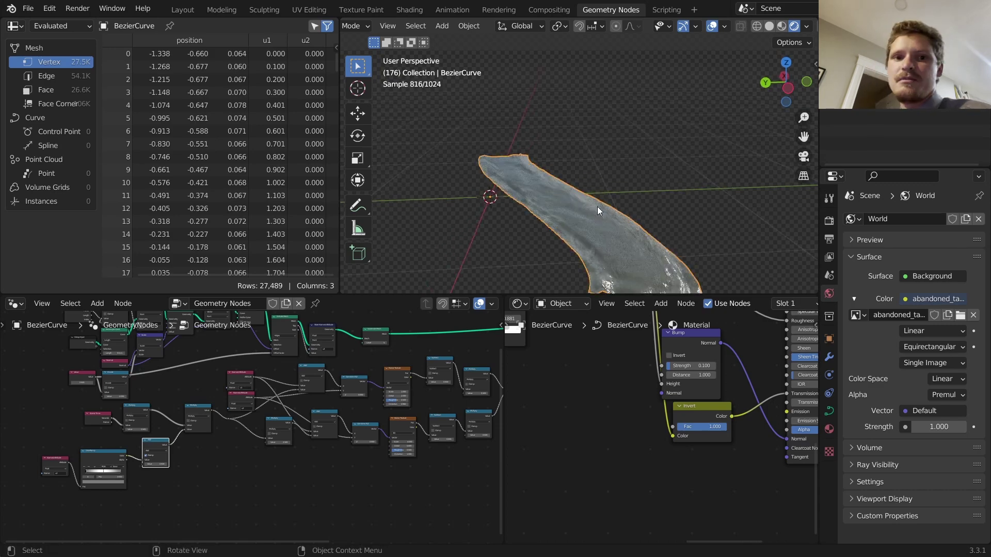